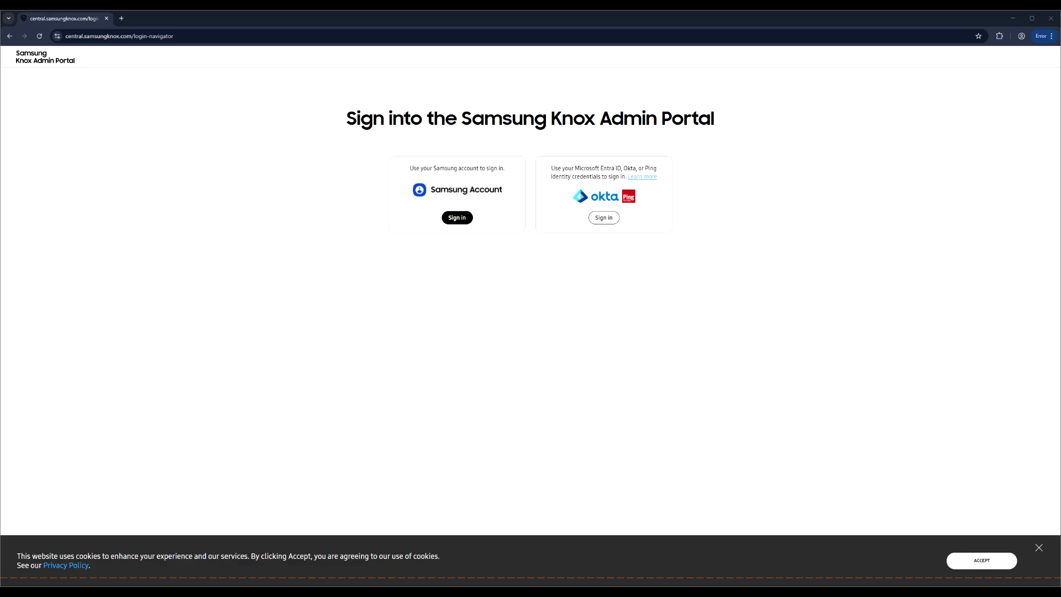
- Sign in with the Samsung account, pasting in the saved account e-mail and the account password
click(457, 217)
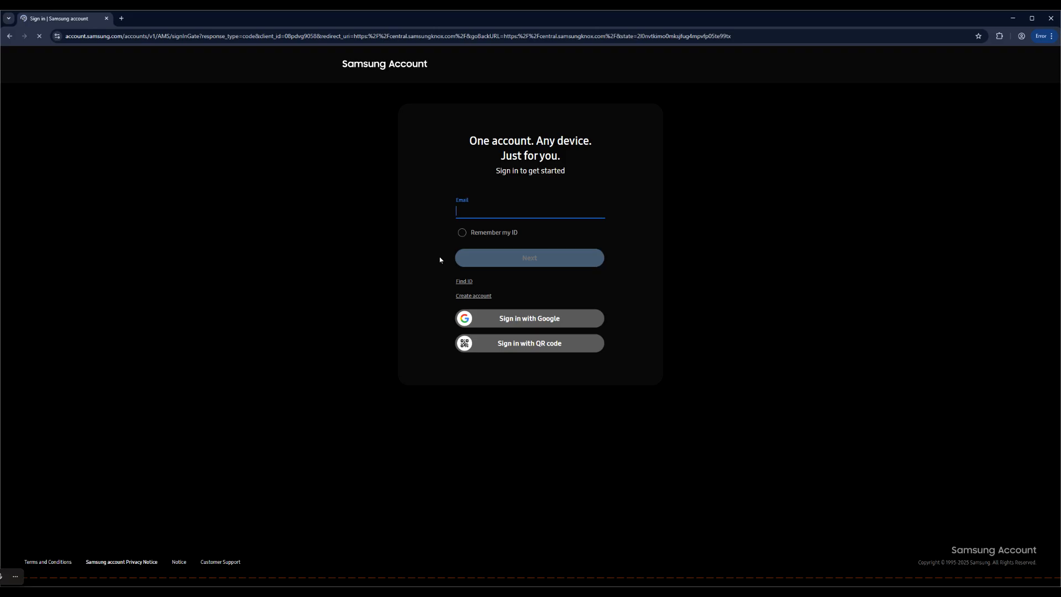
click(496, 208)
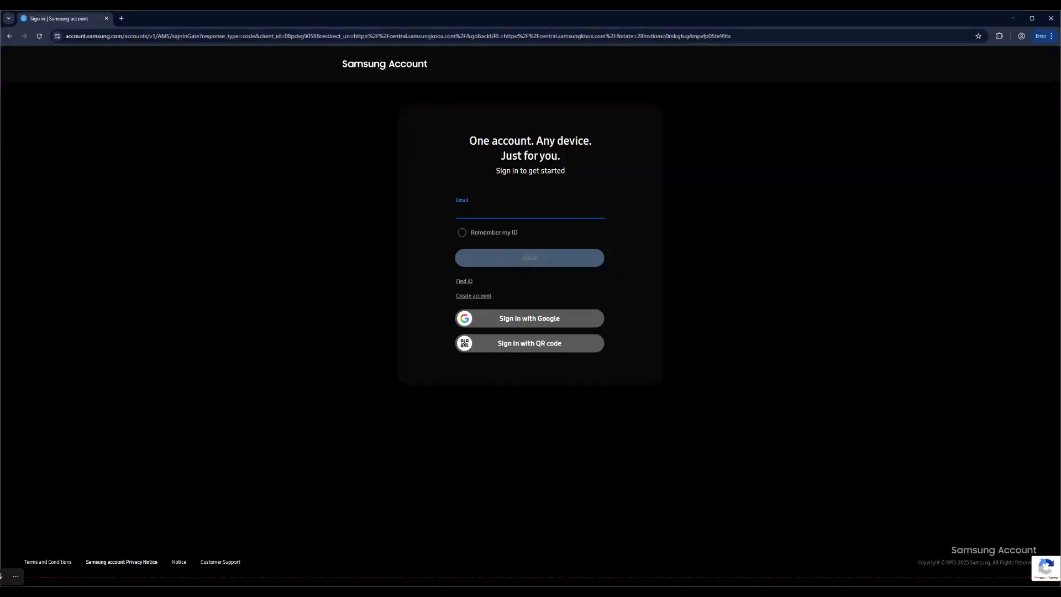
key(ctrl+v)
click(554, 259)
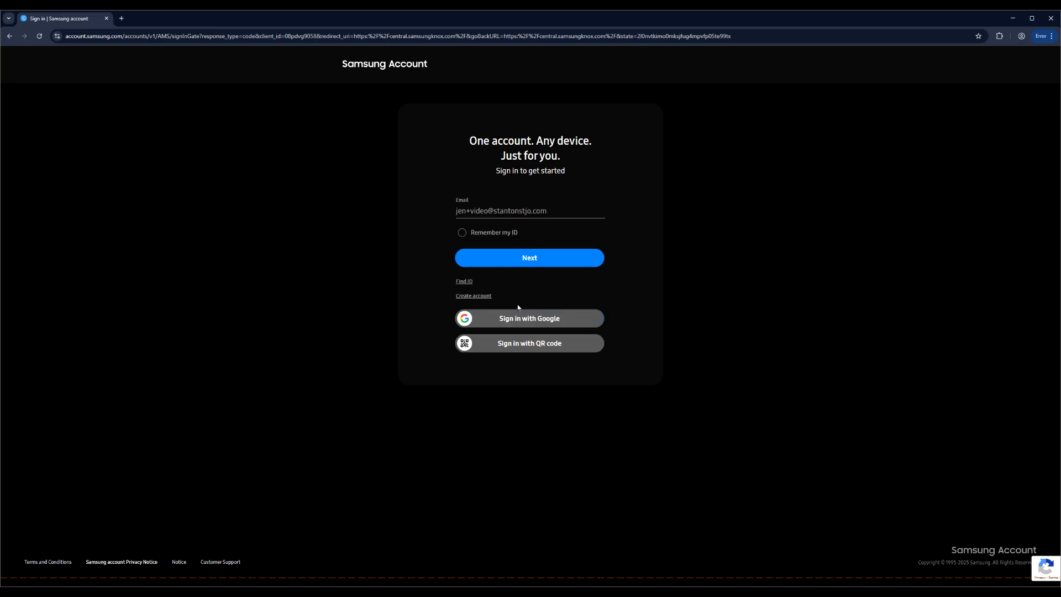
click(533, 258)
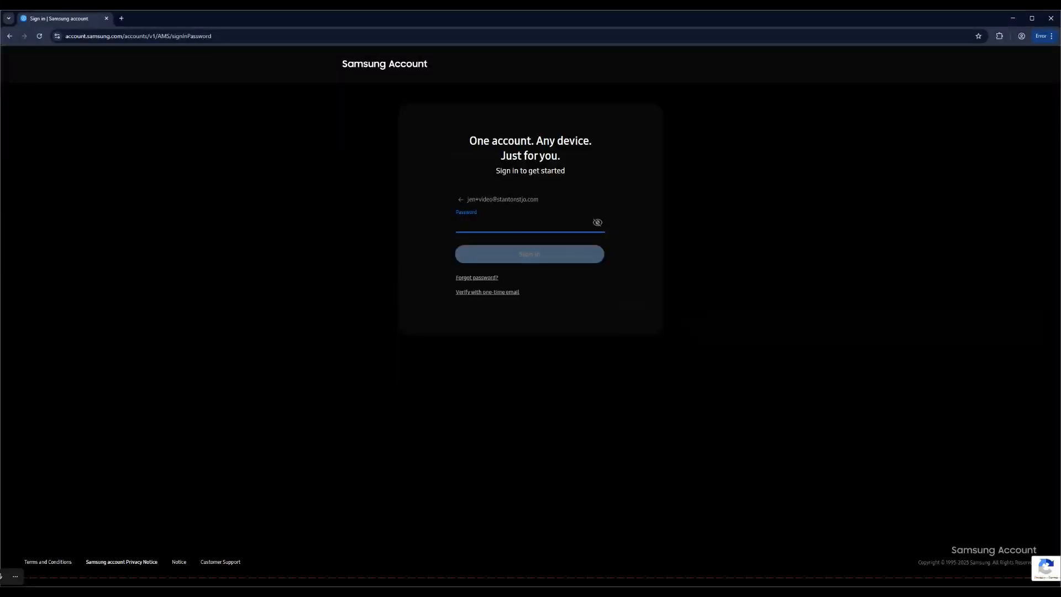
key(ctrl+v)
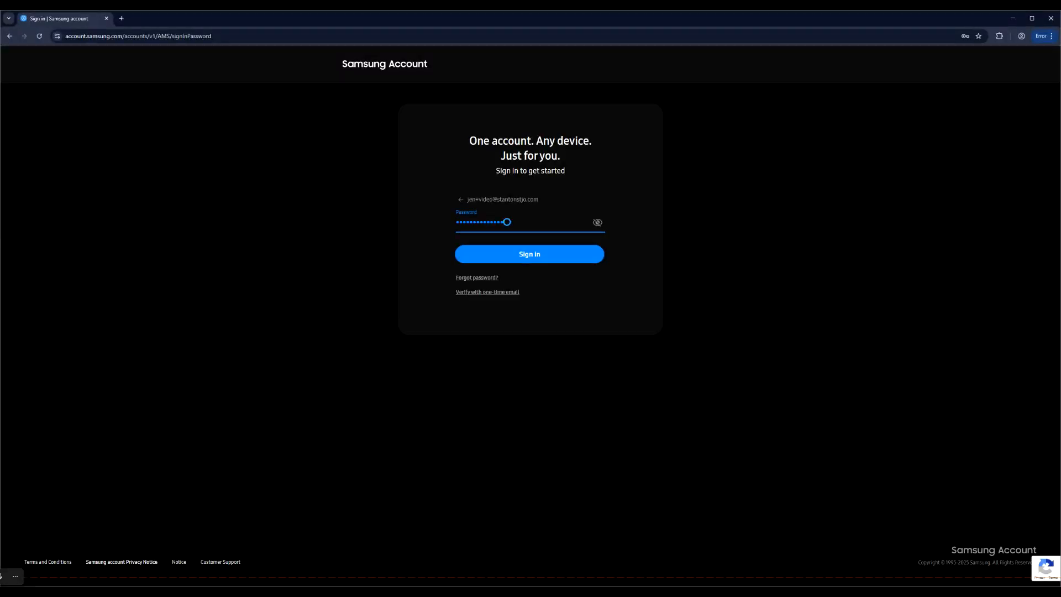
click(540, 263)
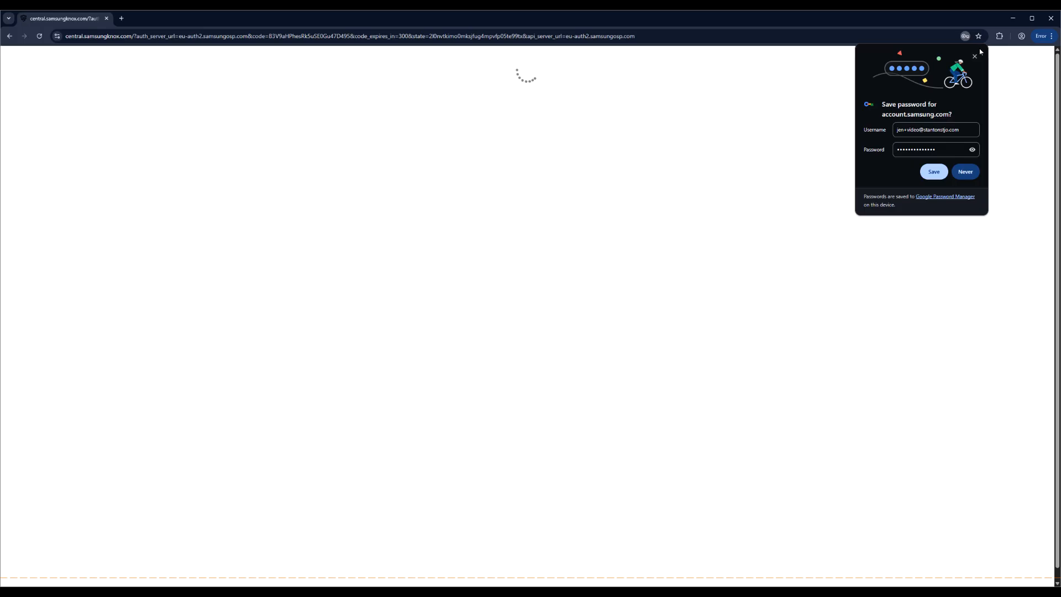
- Save the password in the browser, complete Knox Manage registration, and launch Knox Manage in a new tab
click(933, 171)
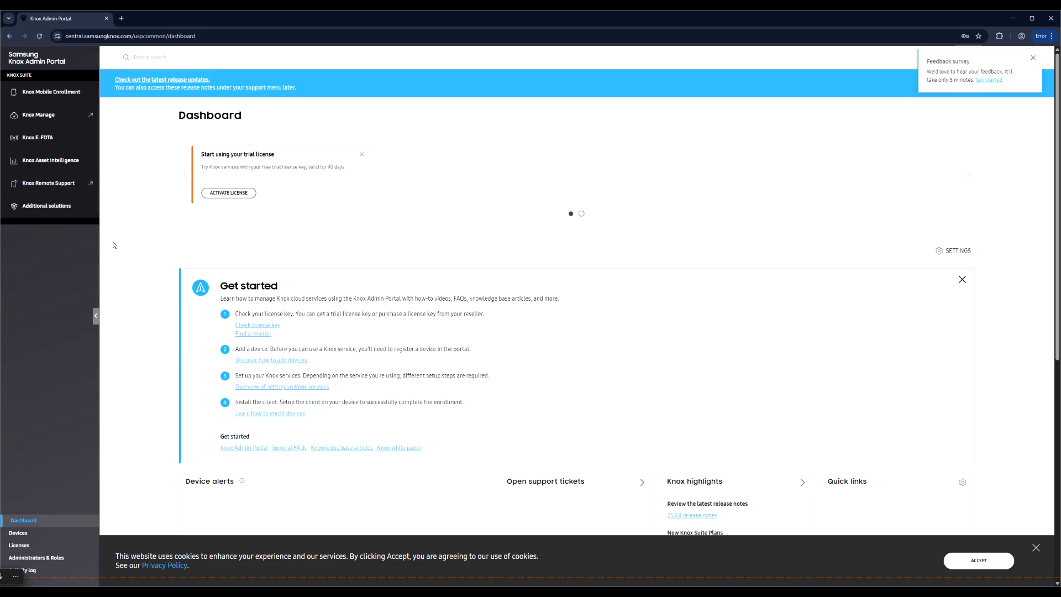
click(50, 115)
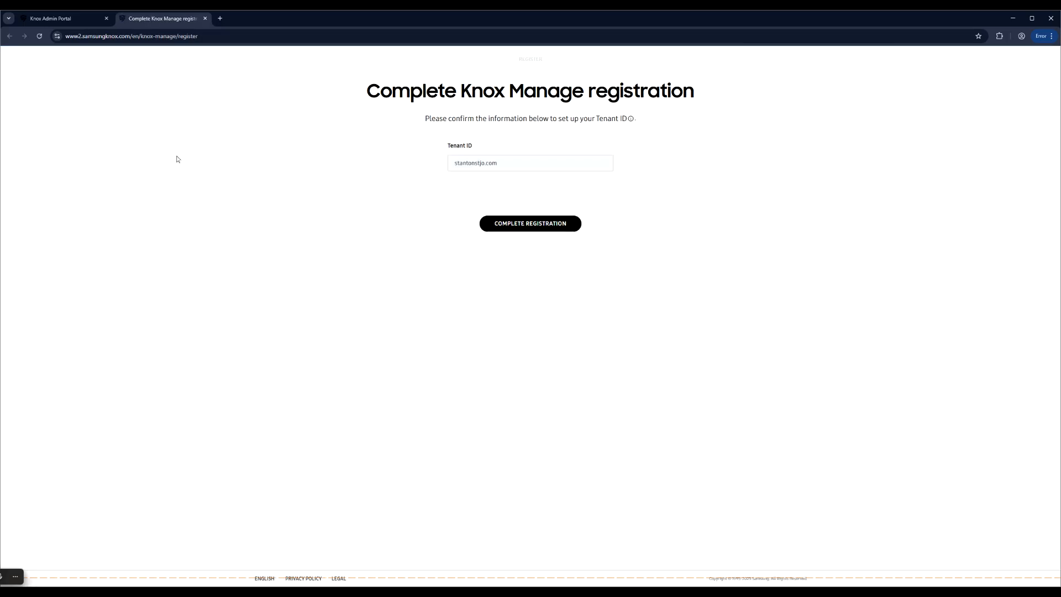
click(524, 226)
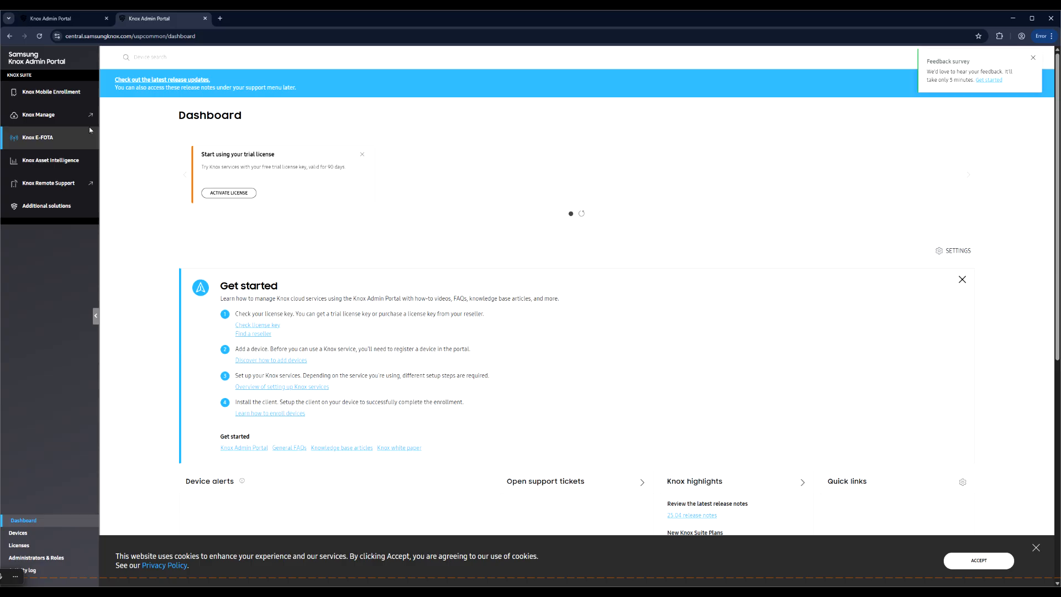
click(47, 122)
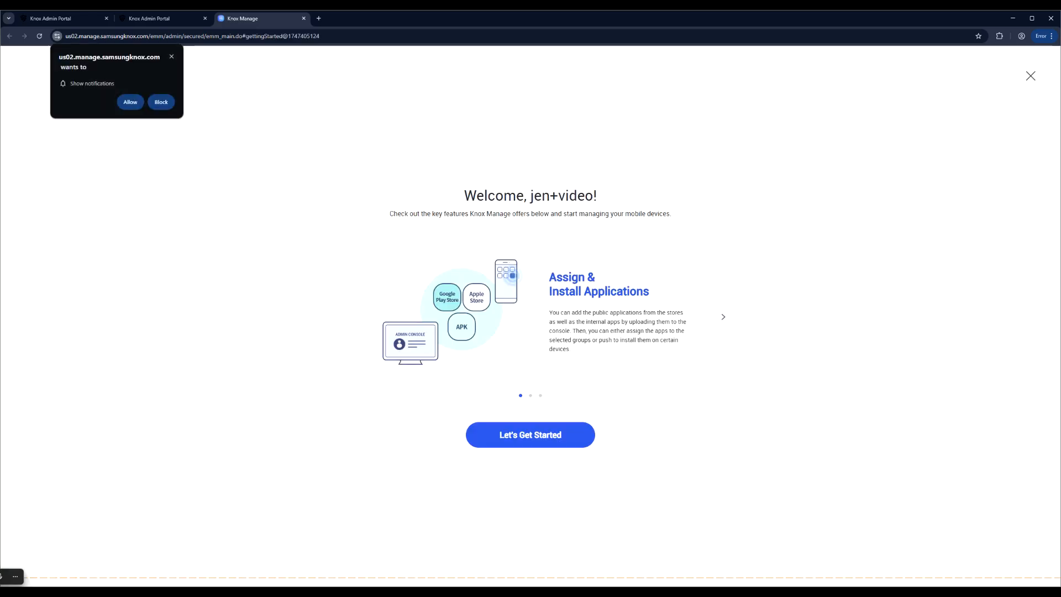
- Allow Knox Manage notifications and dismiss the welcome overview and maintenance notice
click(122, 100)
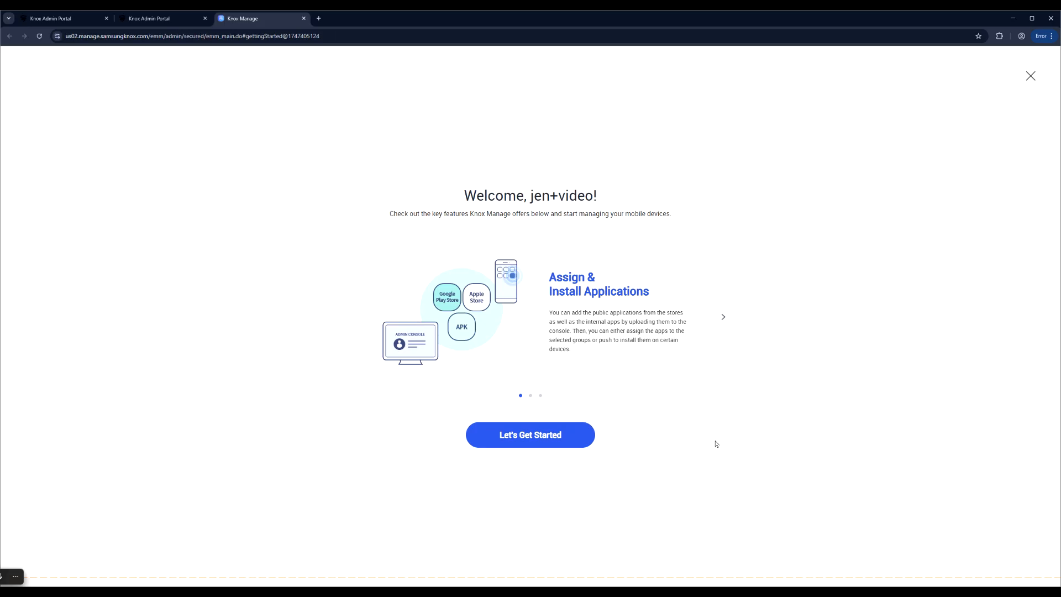
click(529, 436)
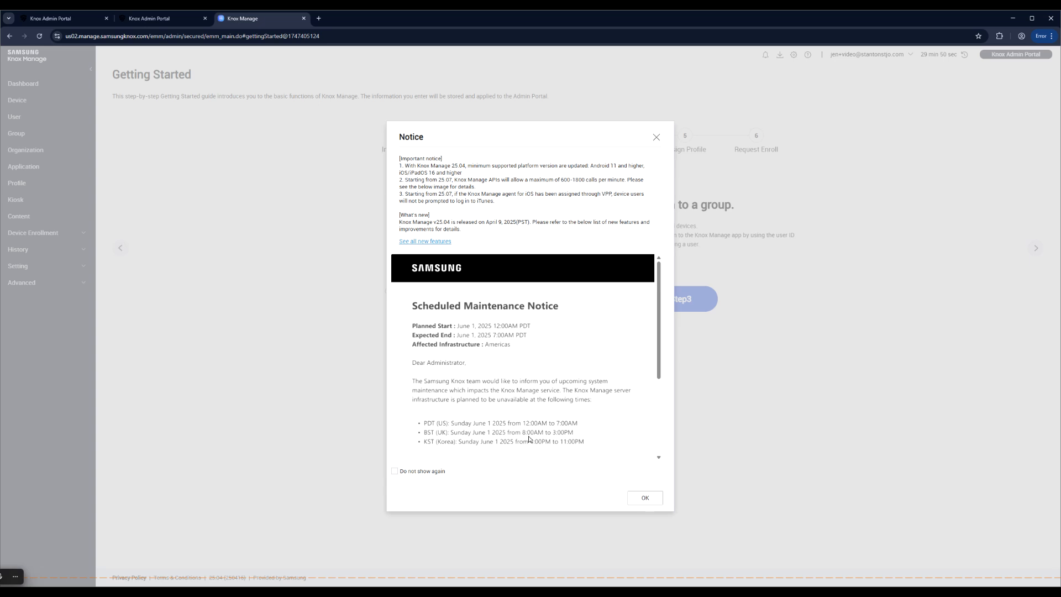
click(645, 498)
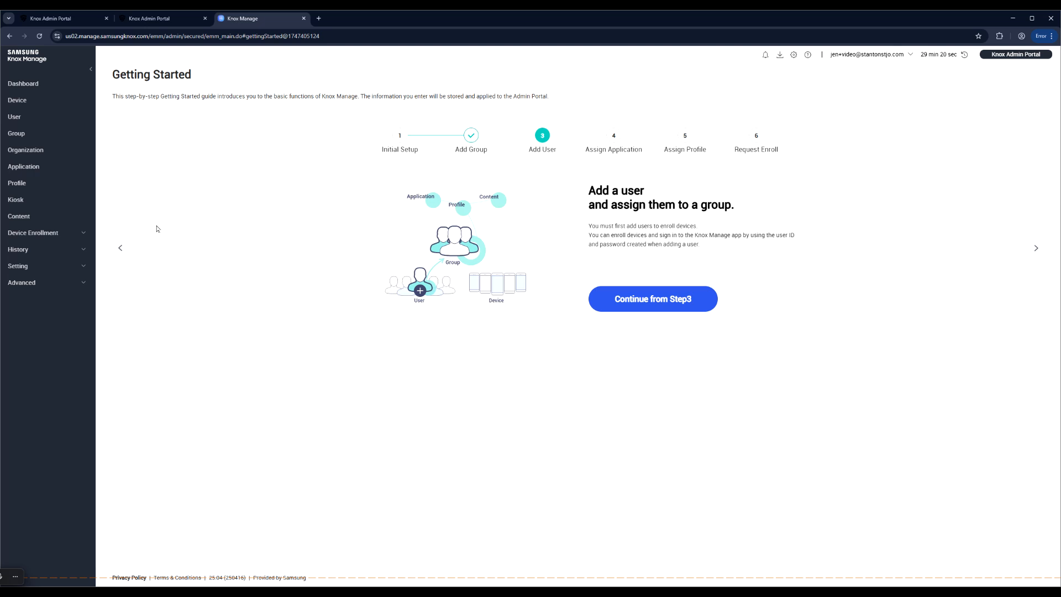
- Under Setting > Android > Android Enterprise, choose Link Account and confirm
click(18, 266)
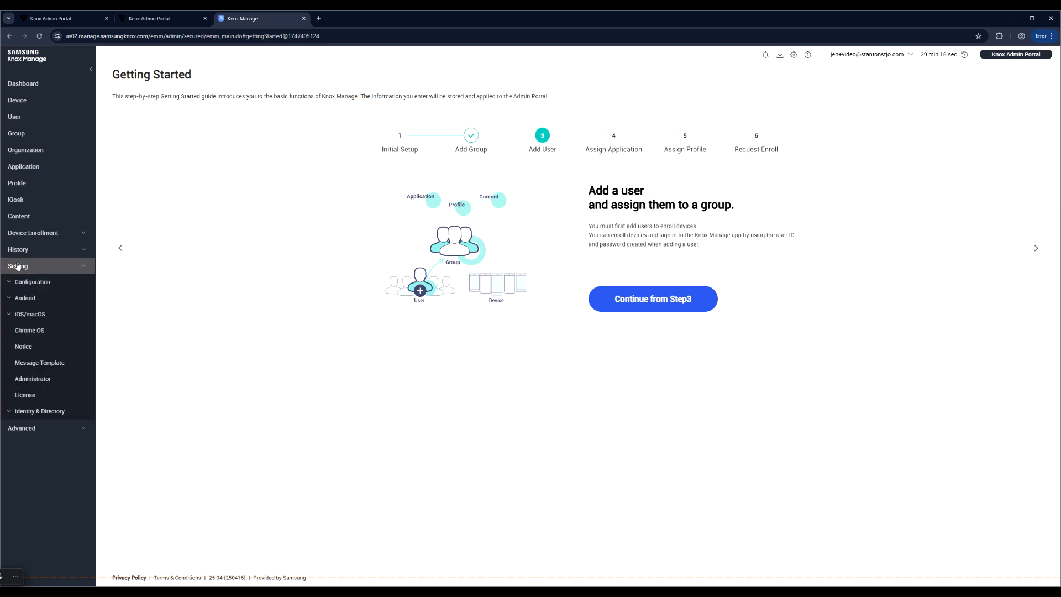
click(25, 297)
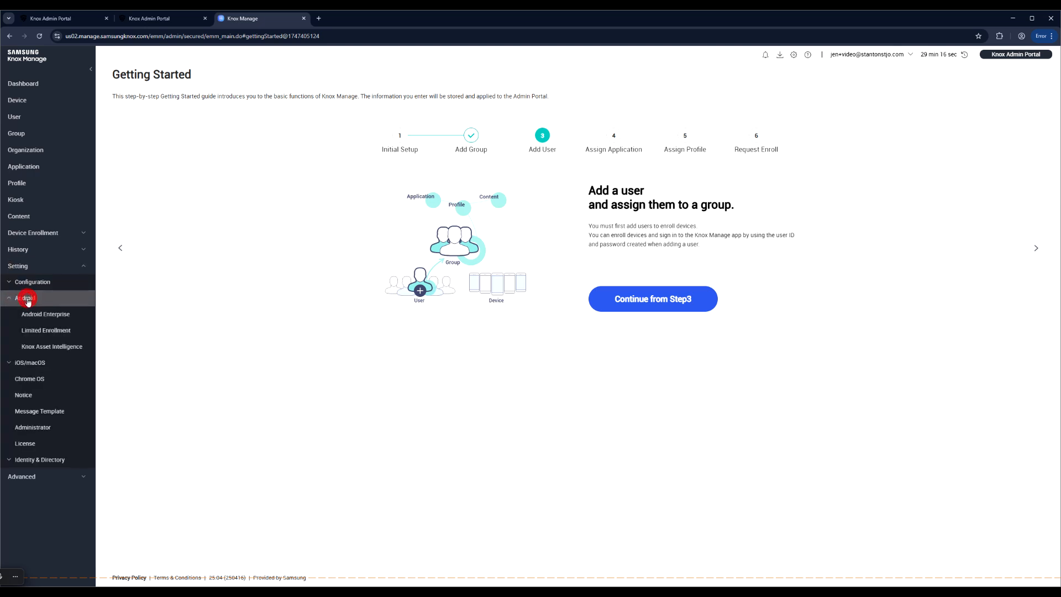
click(64, 315)
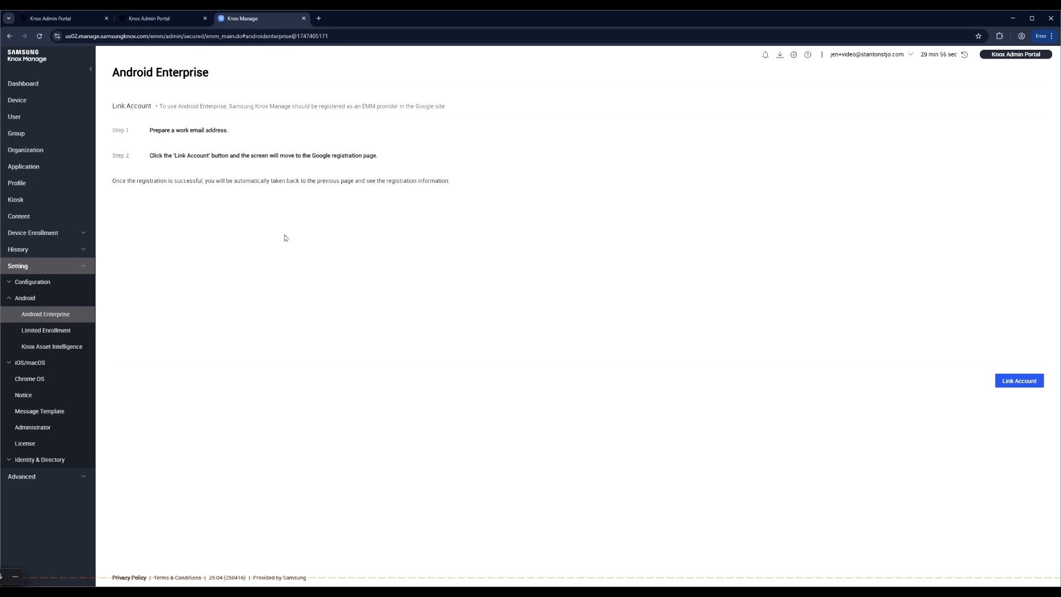
click(1020, 380)
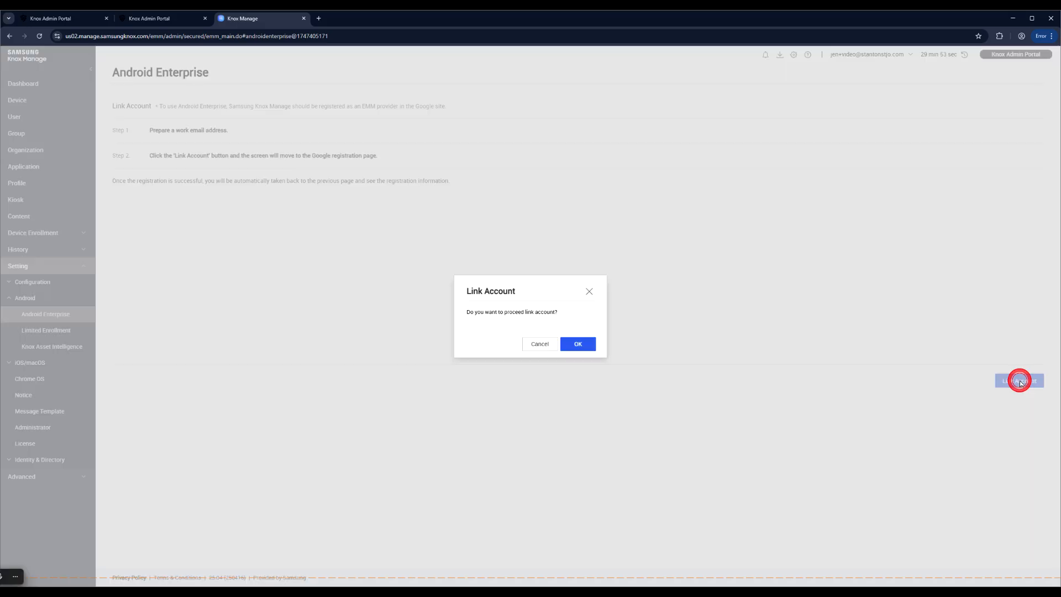
click(579, 348)
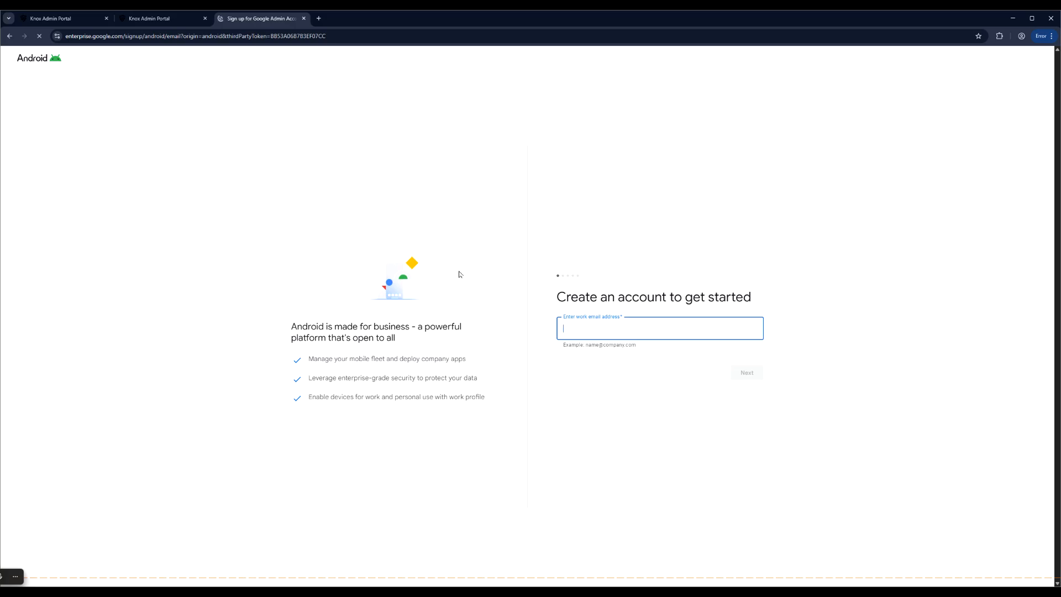
- Enter a Gmail address as the work e-mail and submit it
click(623, 326)
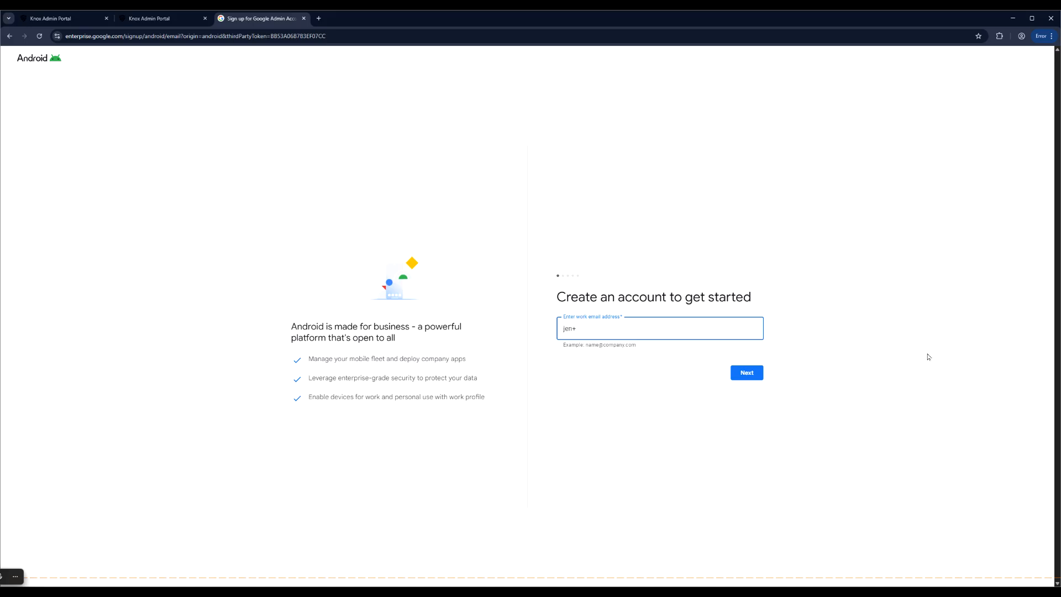
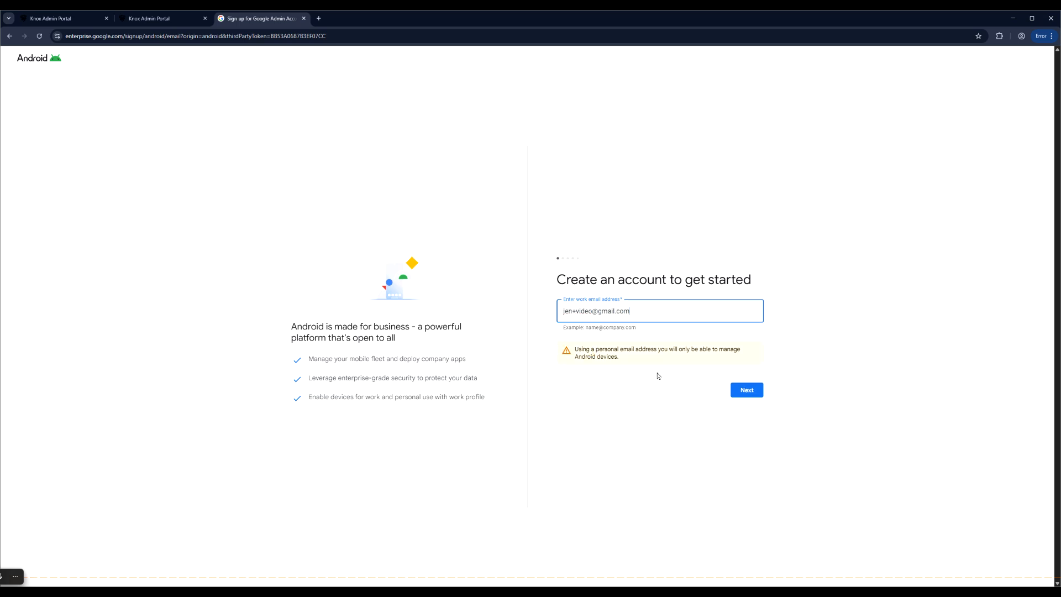
click(752, 390)
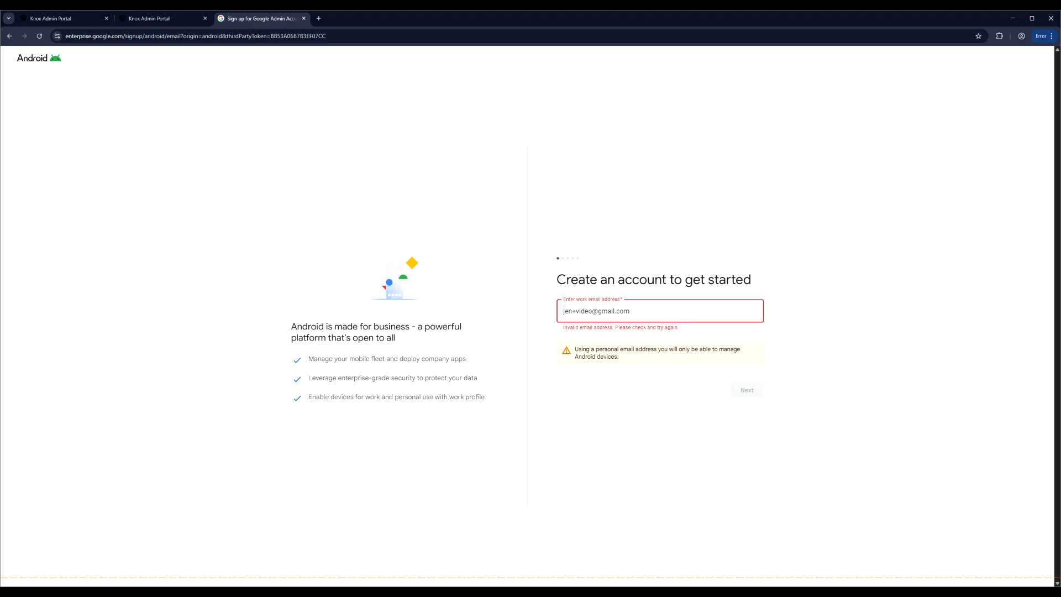
- Remove the '+' from the address, resubmit, and choose Sign up for Android only
click(576, 311)
key(BackSpace)
click(739, 389)
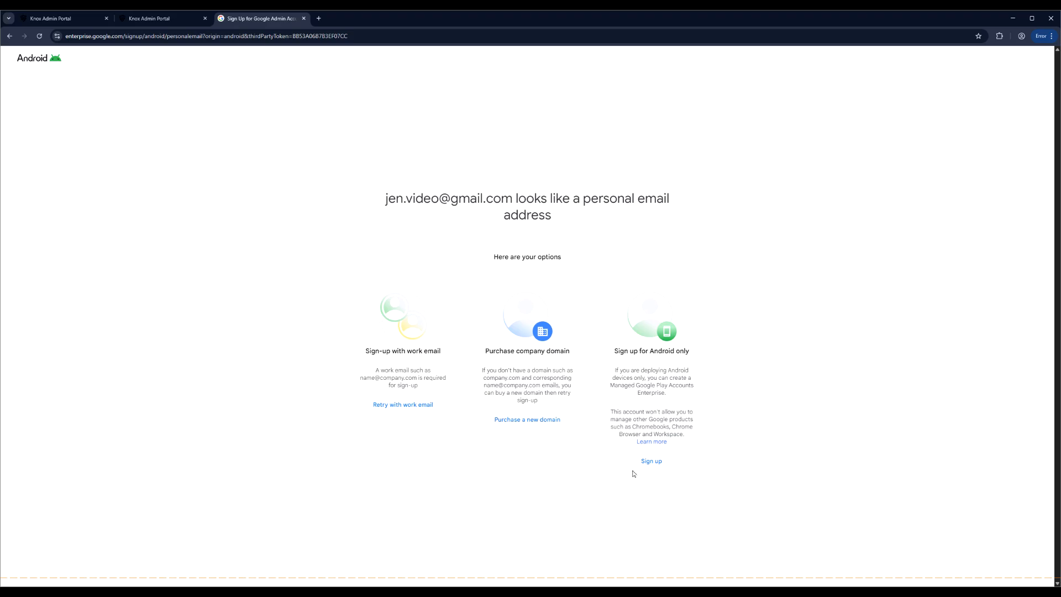
click(652, 462)
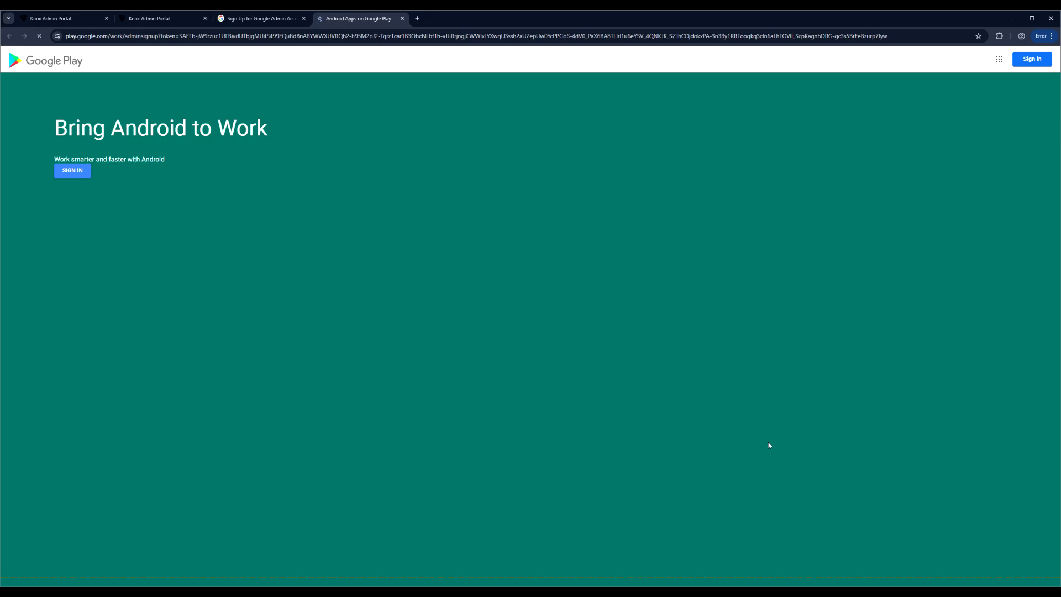
- Start Managed Google Play sign-in and choose to create a Google account for personal use
click(73, 171)
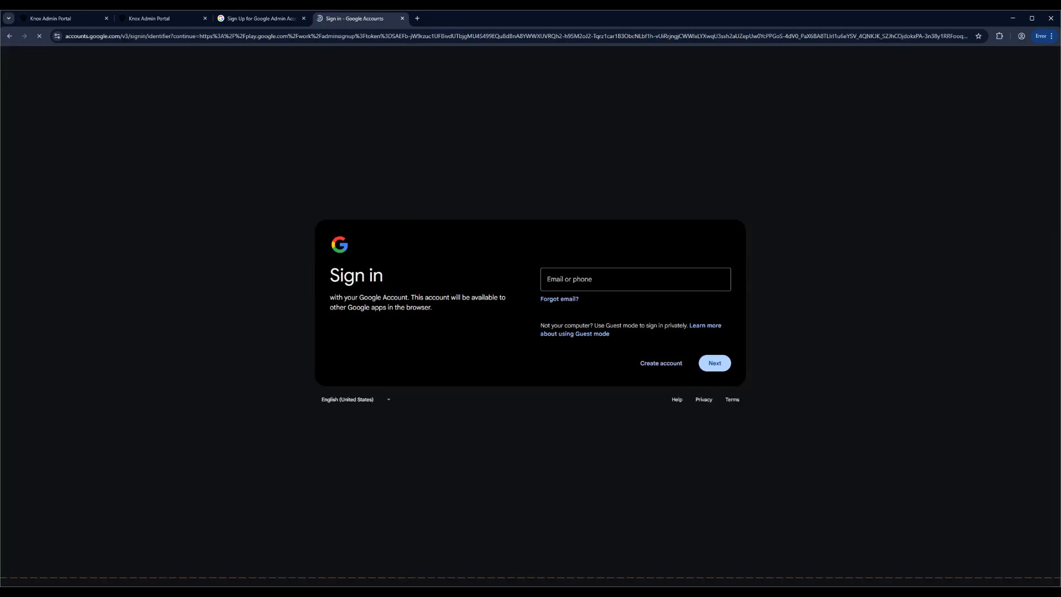
click(576, 279)
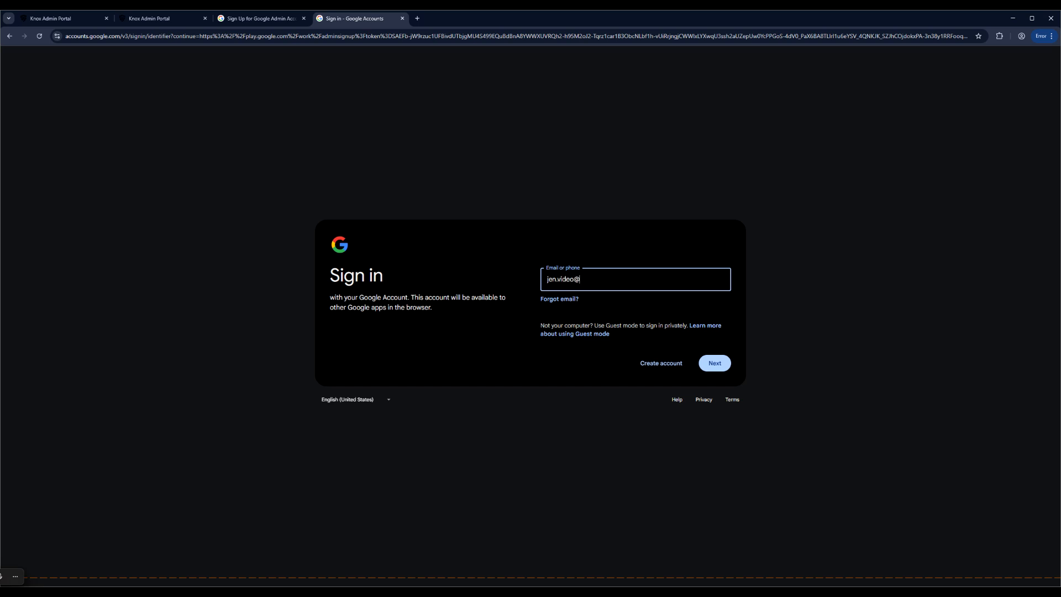
click(662, 363)
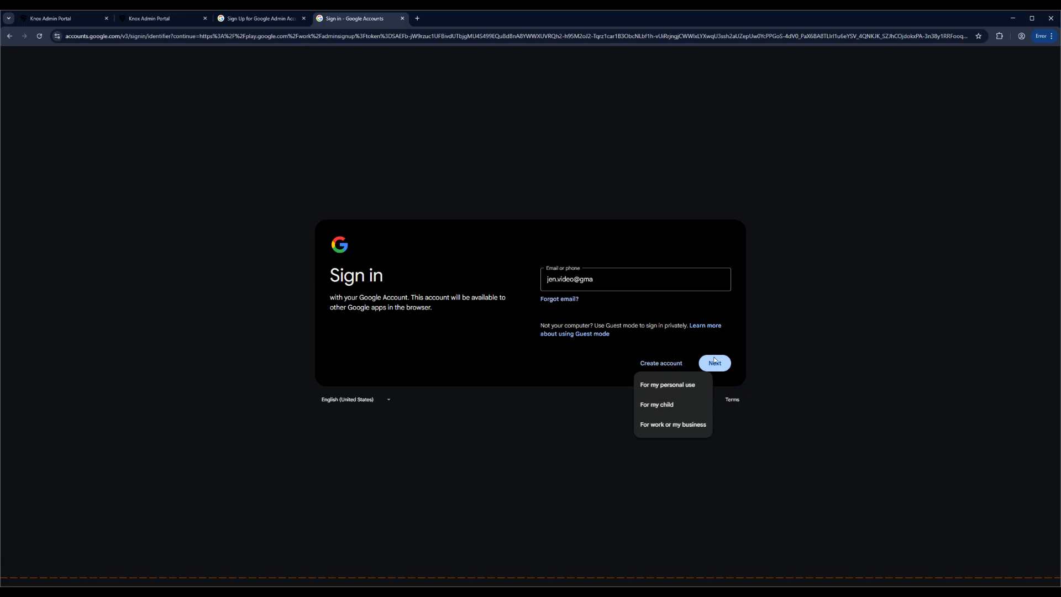
click(687, 384)
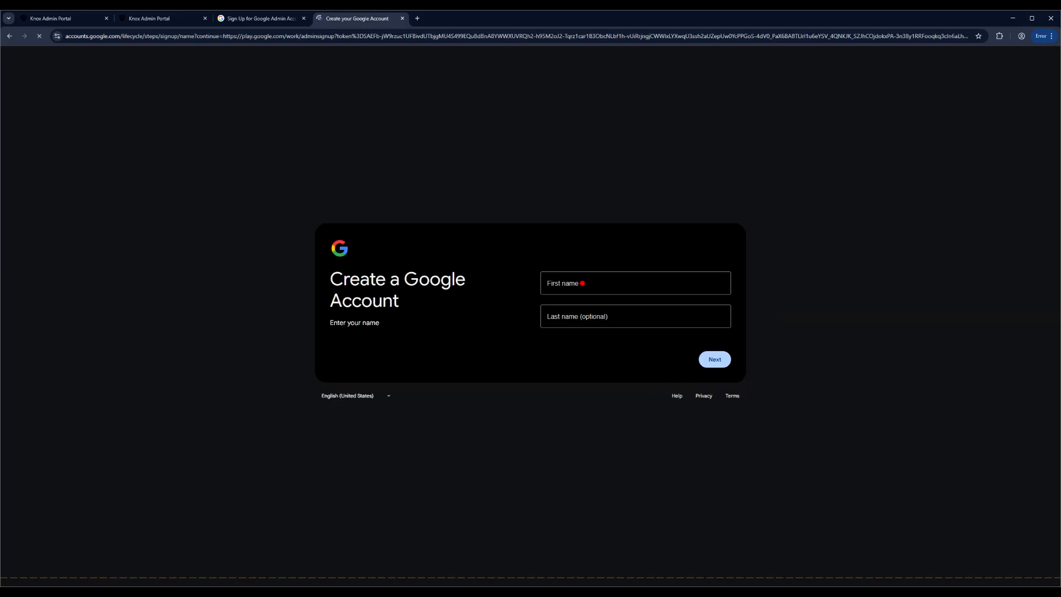
- Enter the account holder's first and last name for the new Google account
click(582, 283)
key(Tab)
click(715, 360)
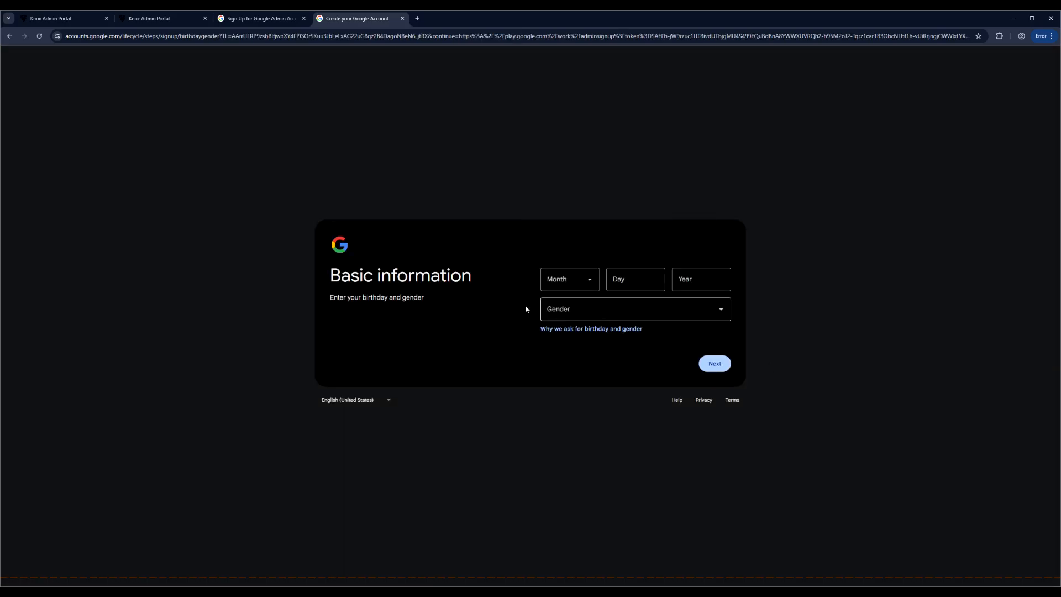
- Set the birth date to January 1, 2001 and gender to Female
click(575, 281)
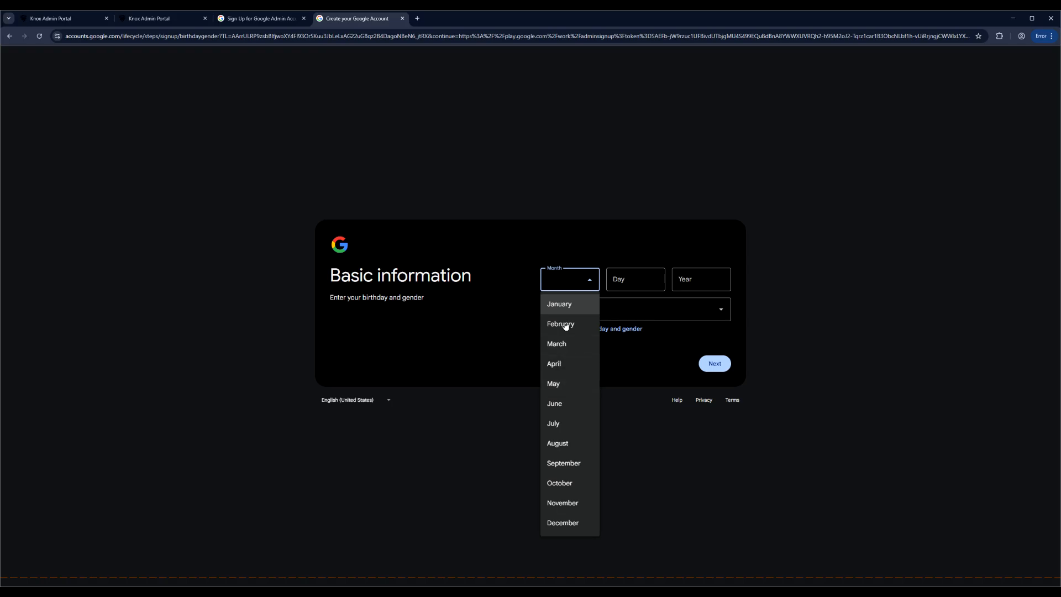
click(562, 306)
click(620, 280)
text(1)
click(685, 274)
text(2001)
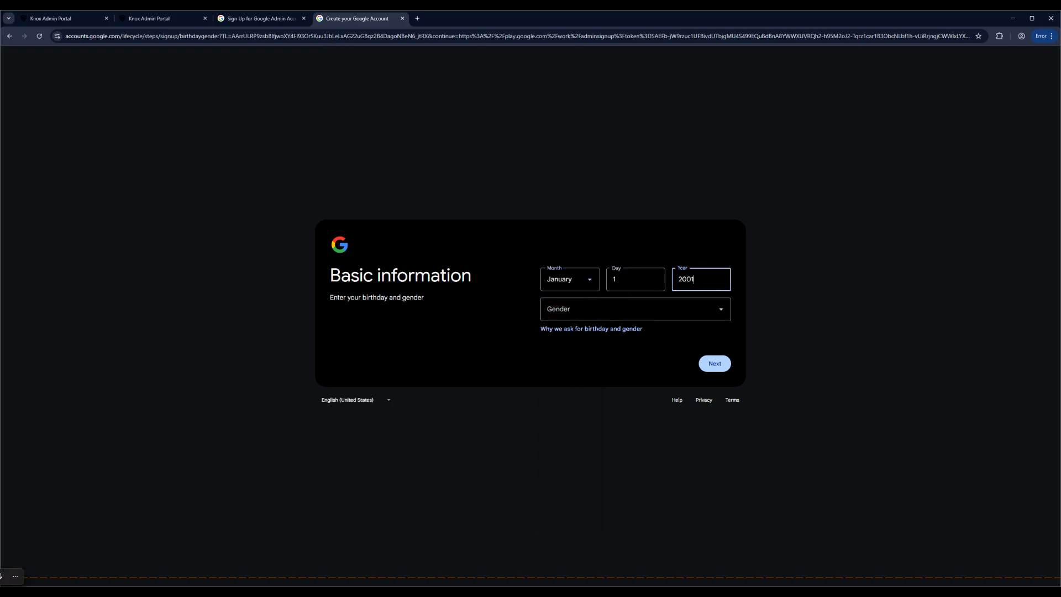
click(608, 307)
click(591, 335)
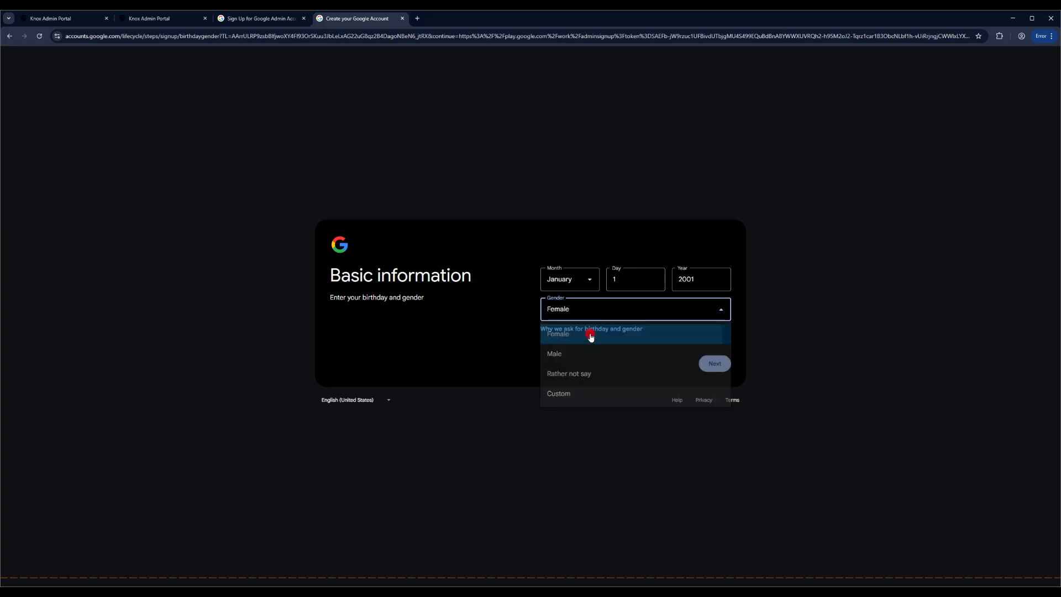
click(715, 364)
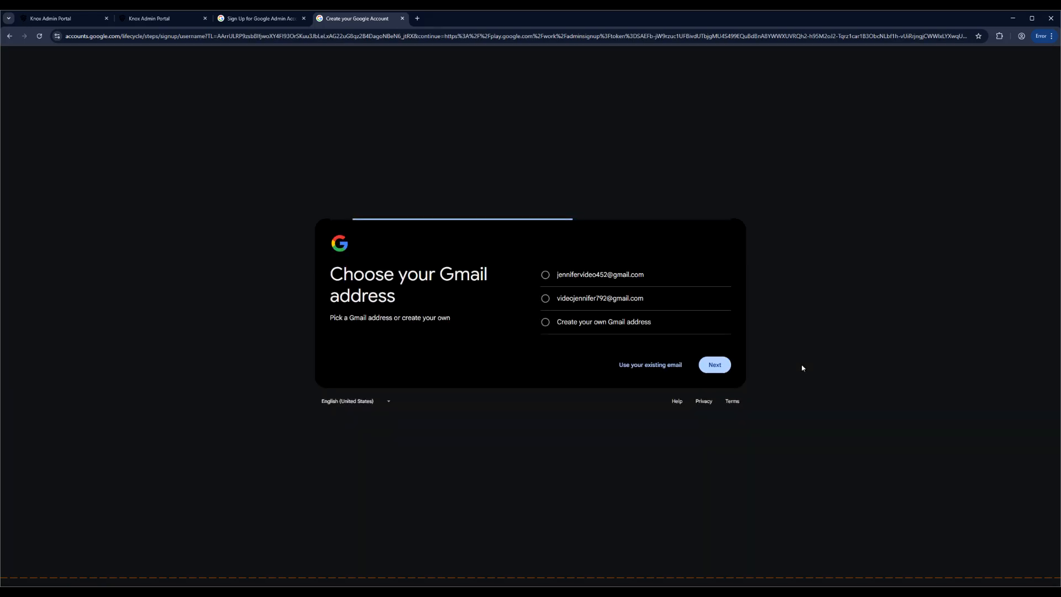
- Take the first suggested Gmail address and set and confirm the account password
click(546, 275)
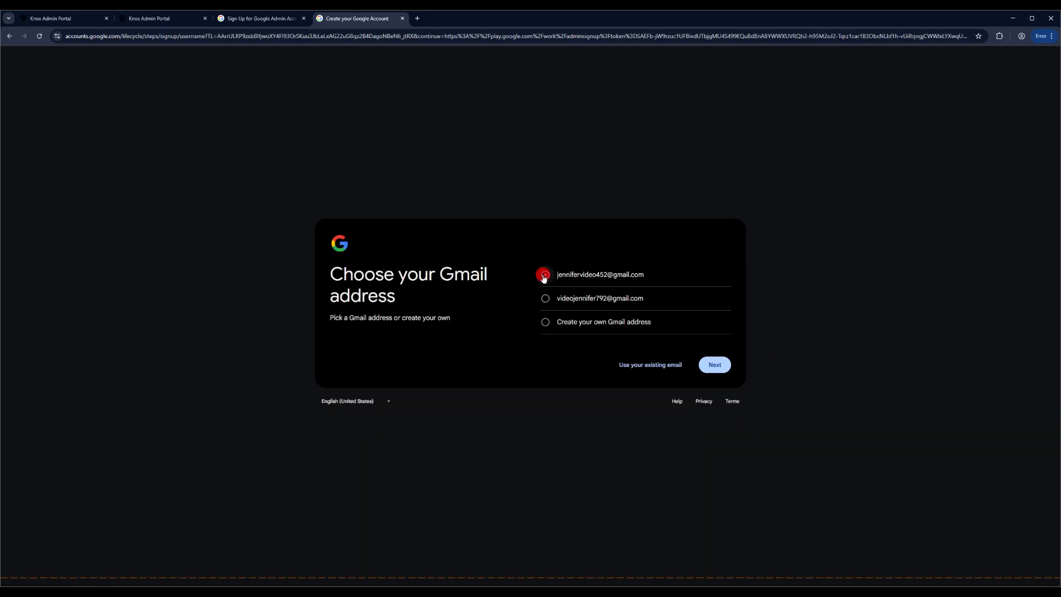
click(714, 365)
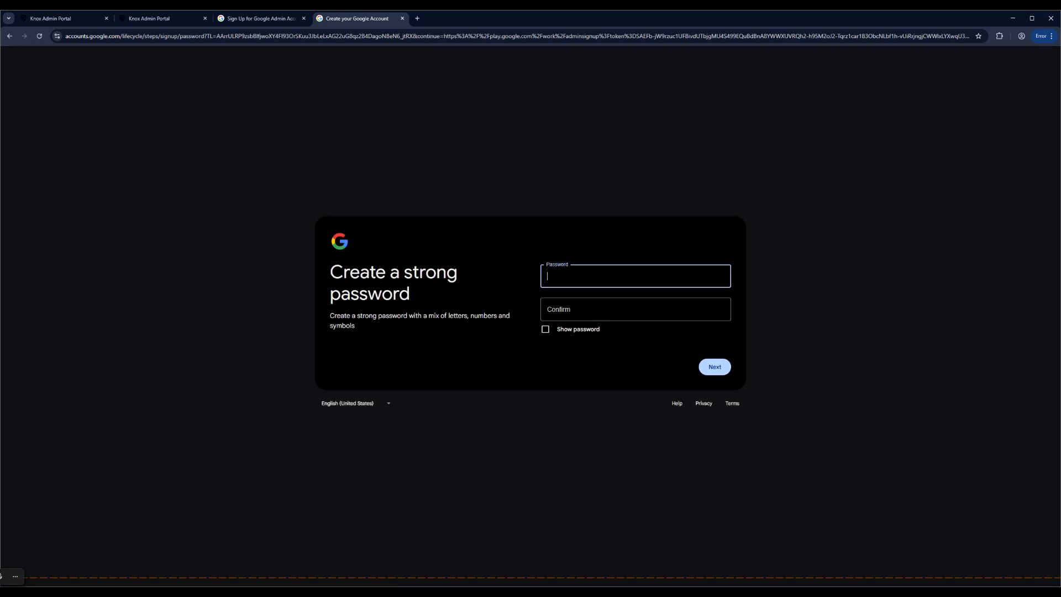
click(597, 276)
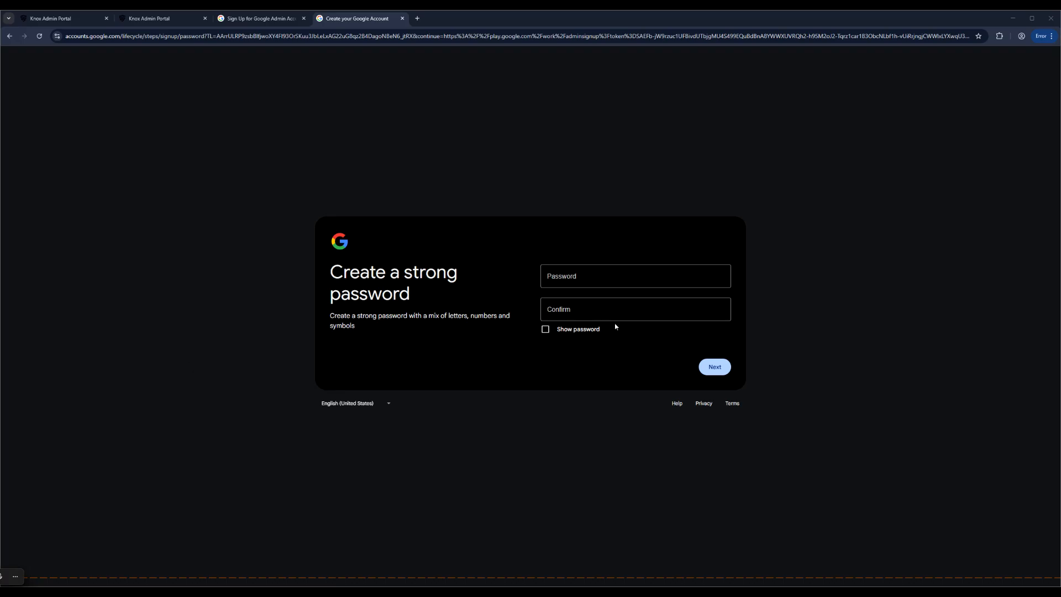
click(606, 273)
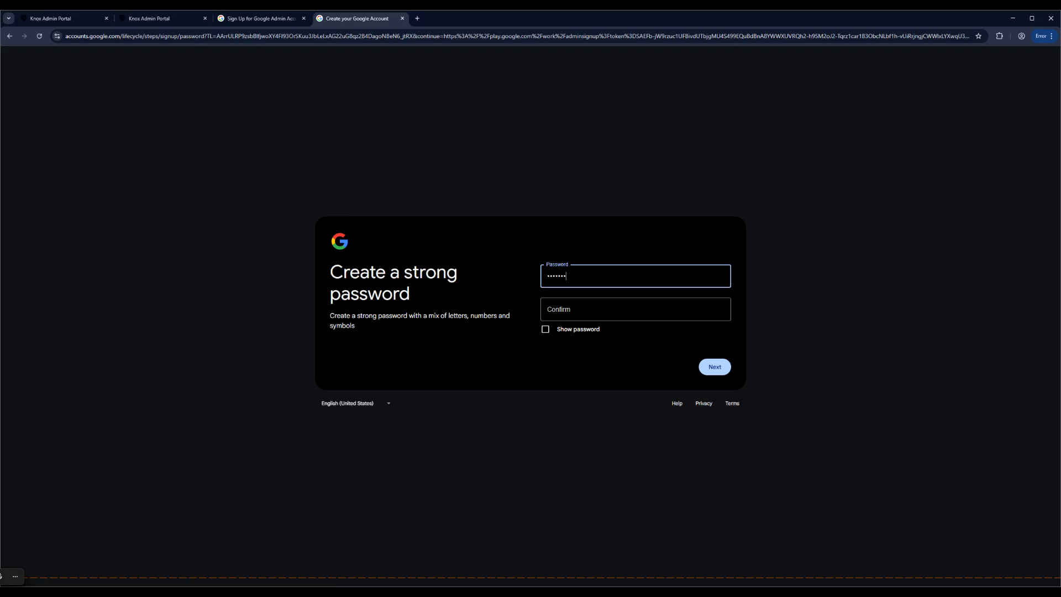
key(Tab)
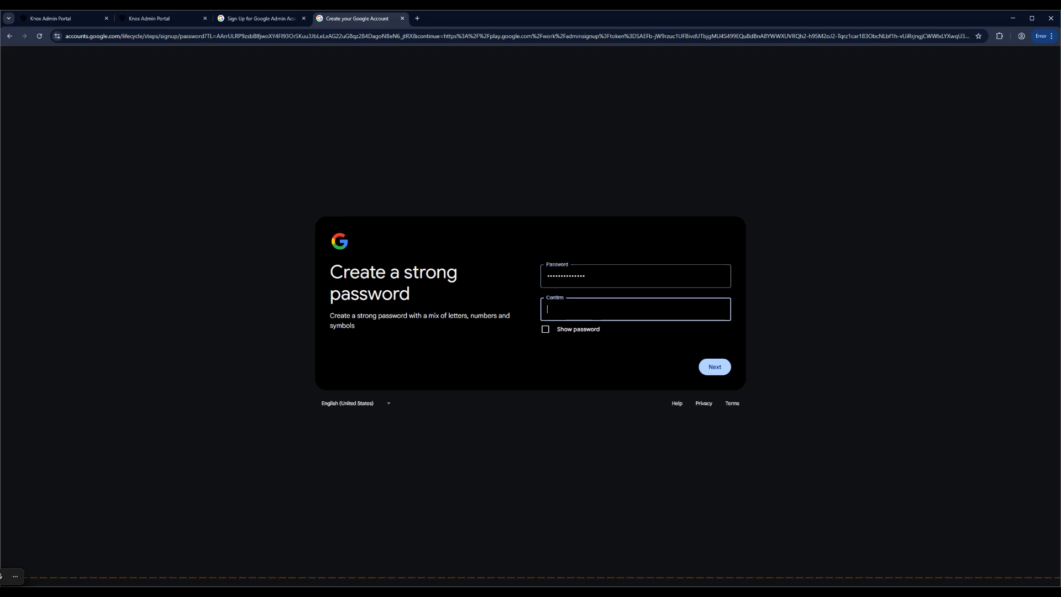
text(•••••••••••••)
click(711, 368)
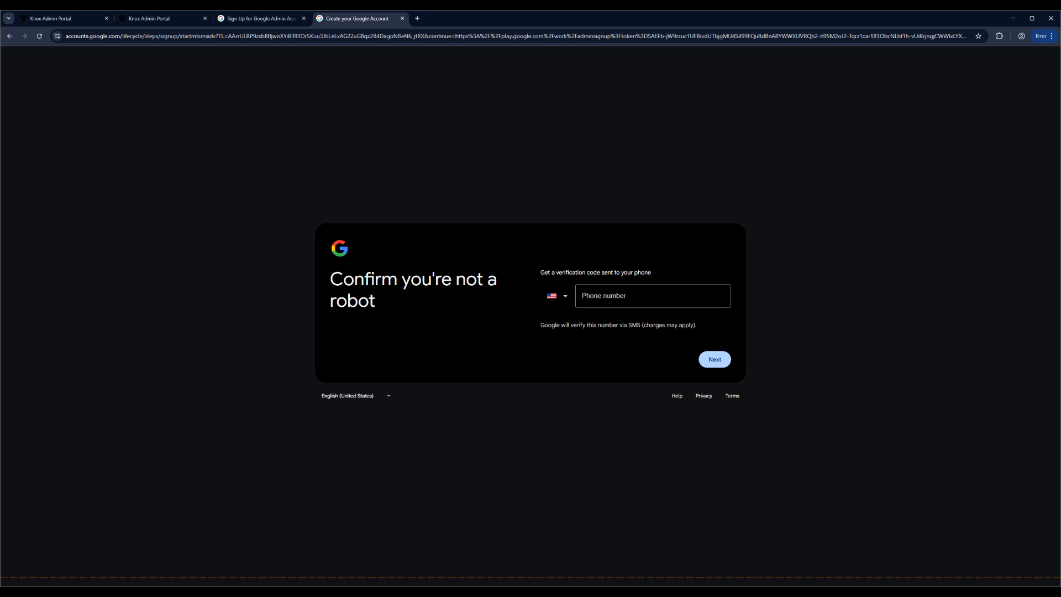
- Complete phone verification and agree to the Google Terms of Service
click(635, 294)
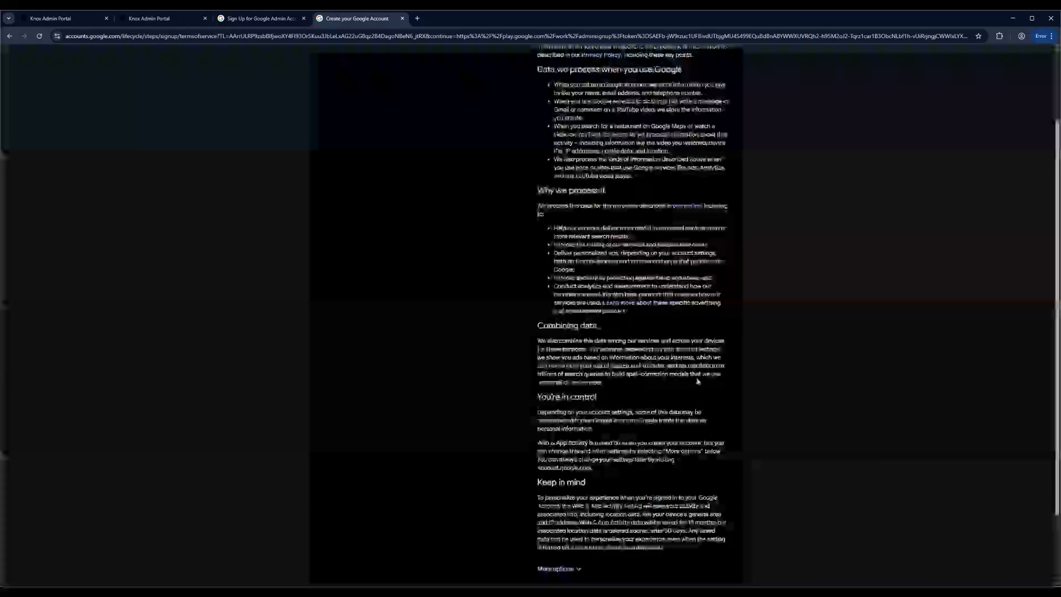
scroll(635, 276, down, 5)
click(712, 517)
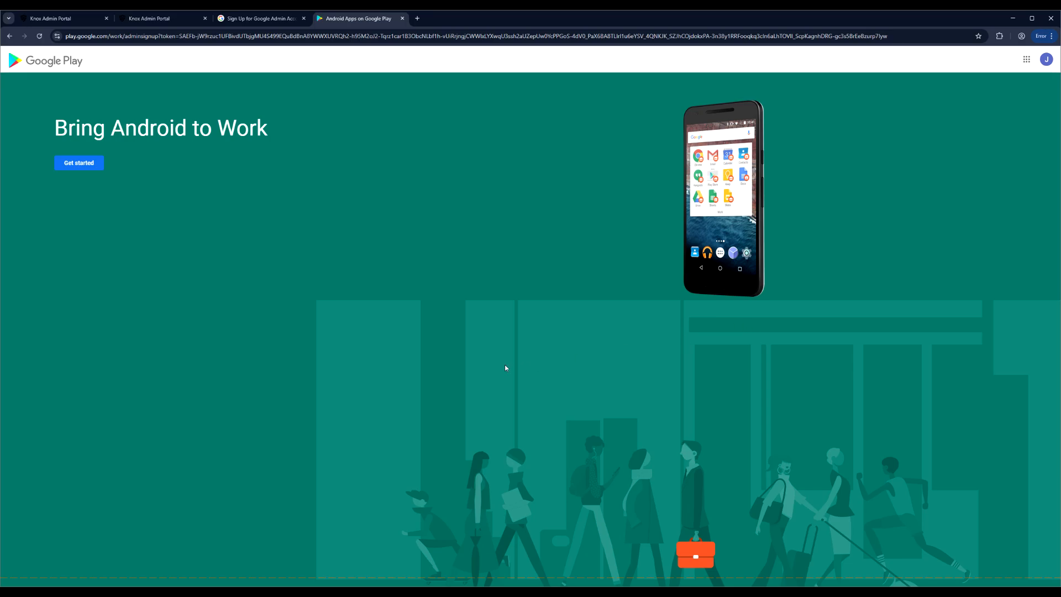
- Begin the Android Enterprise signup with business name 'Samsung Video Tutorials'
click(81, 165)
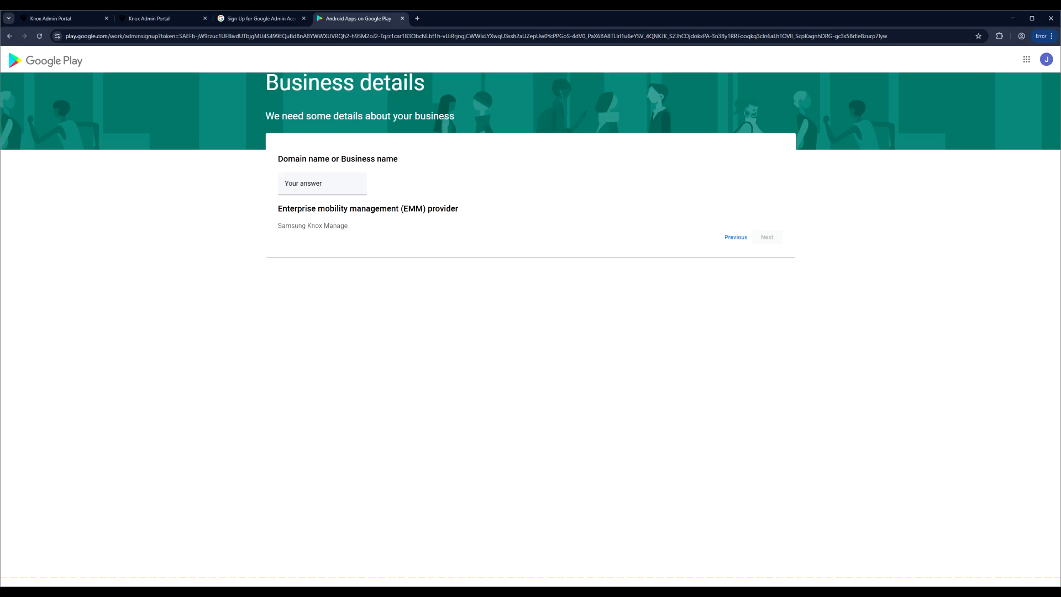
click(308, 181)
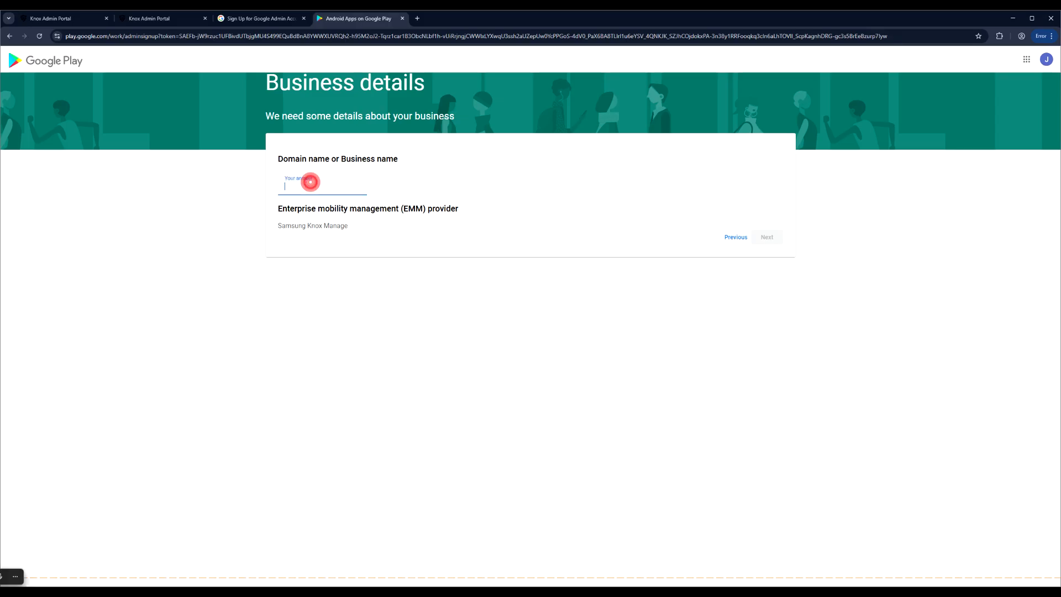
text(ITSu)
key(BackSpace)
key(BackSpace)
key(BackSpace)
key(BackSpace)
text(Samsung)
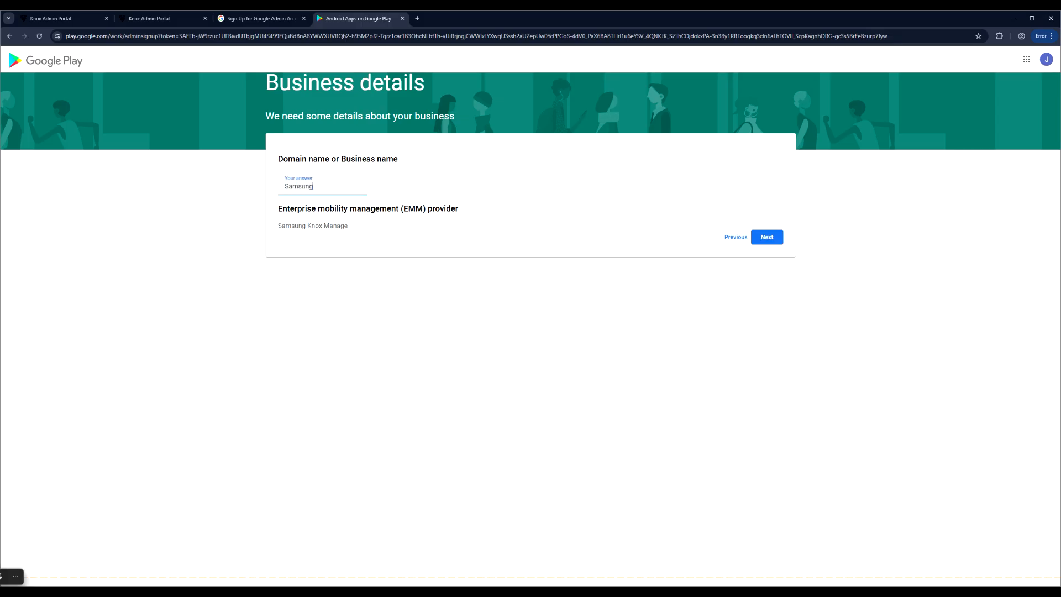
text( Video Tutorials)
click(768, 237)
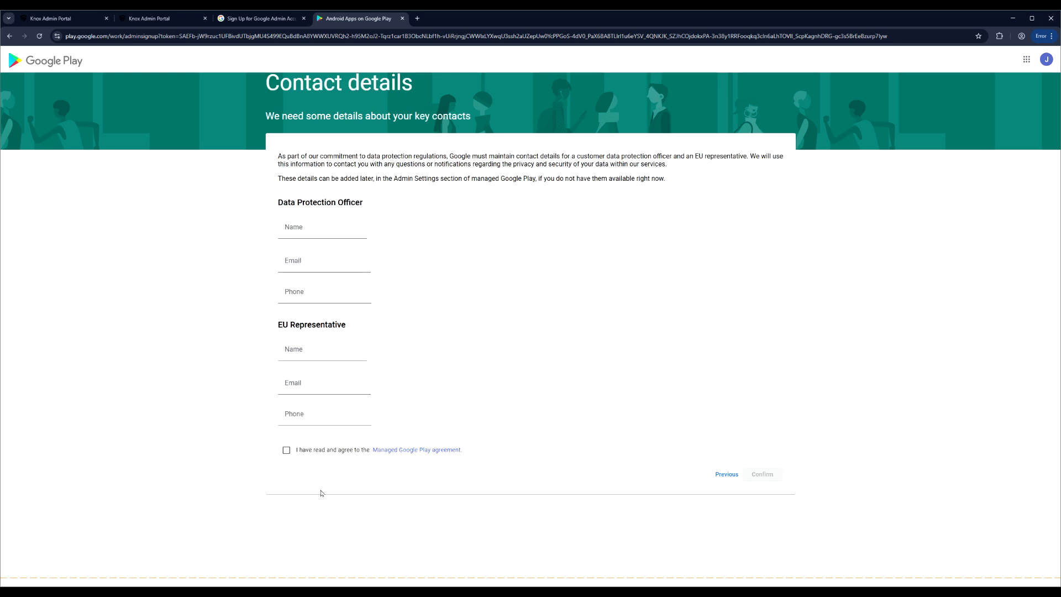
- Accept the Managed Google Play agreement, confirm the contact details, and complete registration
click(286, 450)
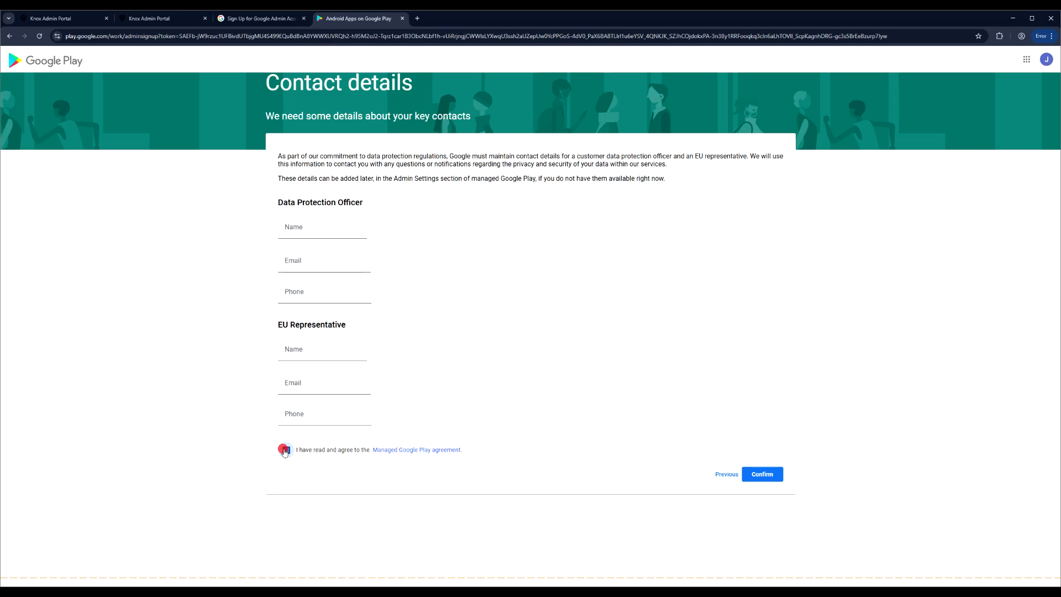
click(761, 477)
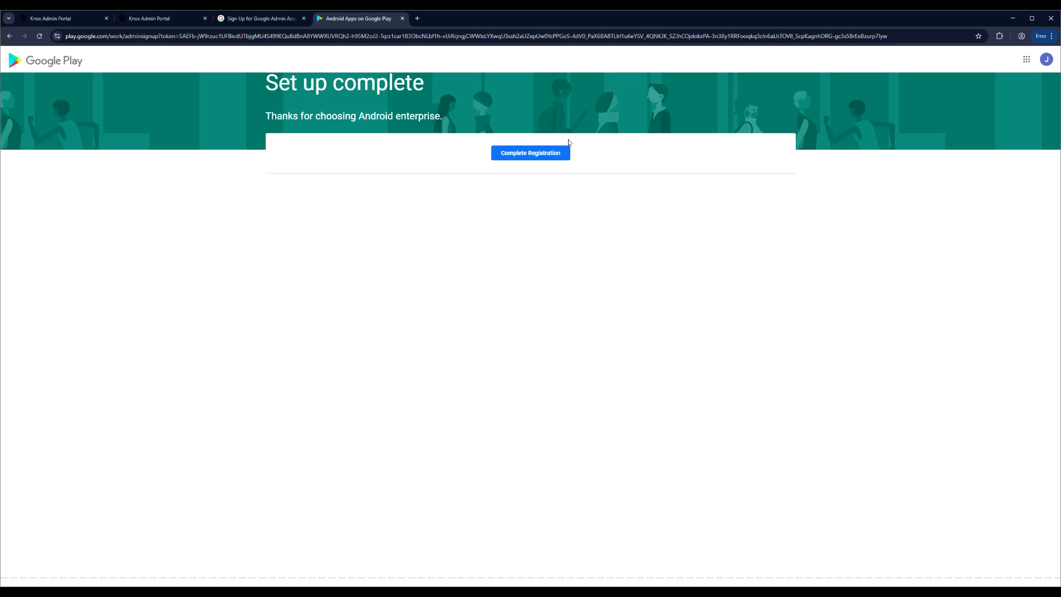
click(533, 153)
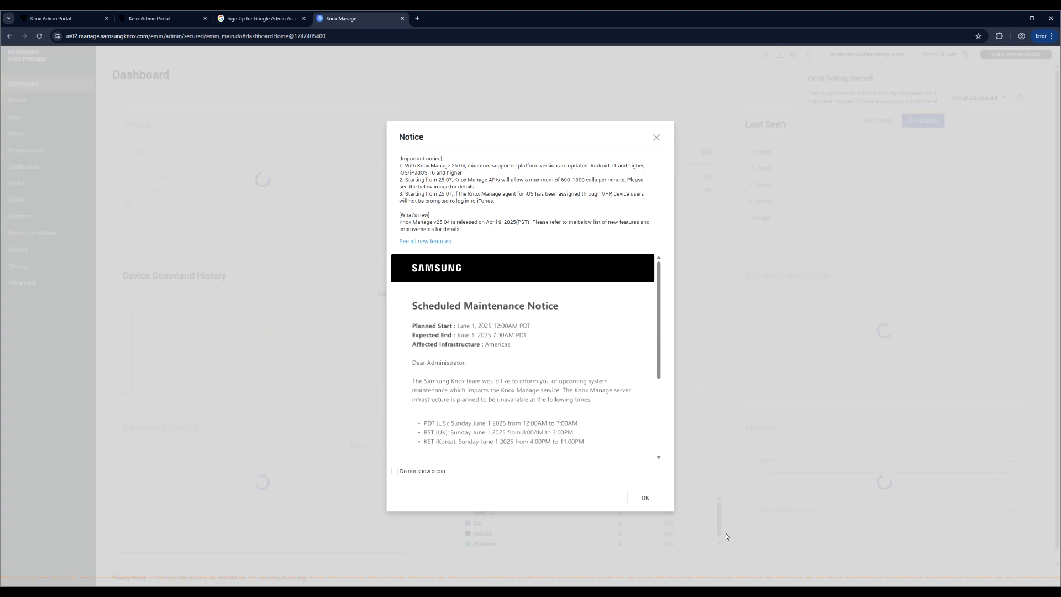
- Dismiss the popups, set apps to auto-update over any network with maintenance window Do not use, save, and view Groups
click(646, 499)
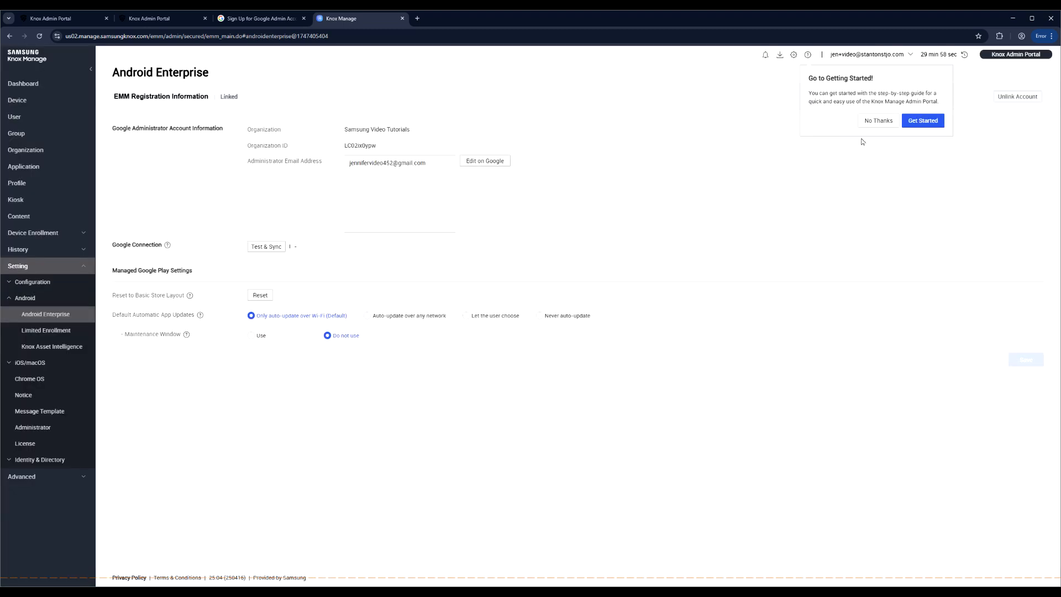
click(874, 123)
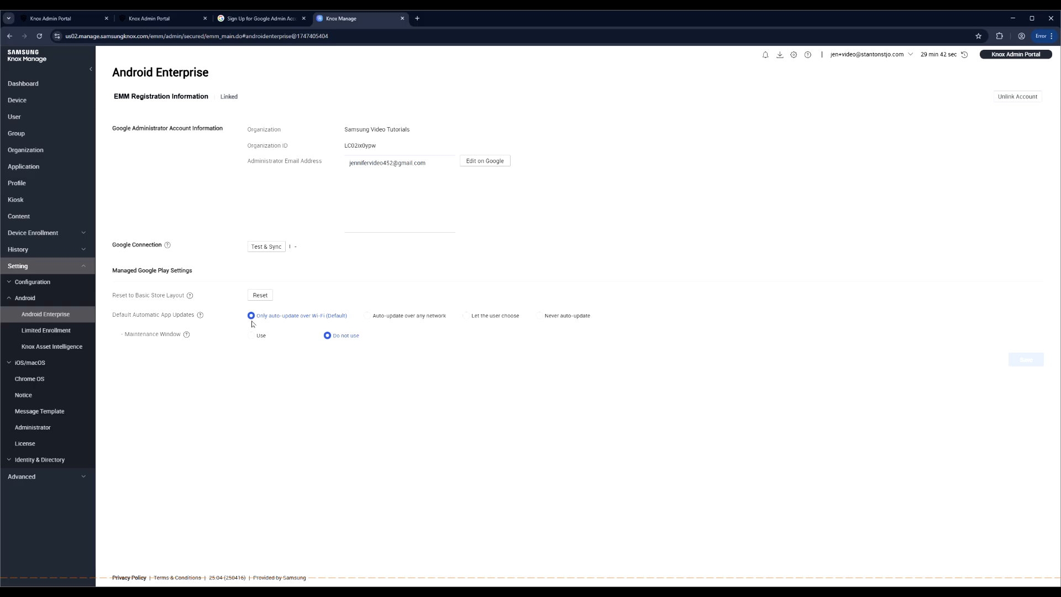
click(368, 315)
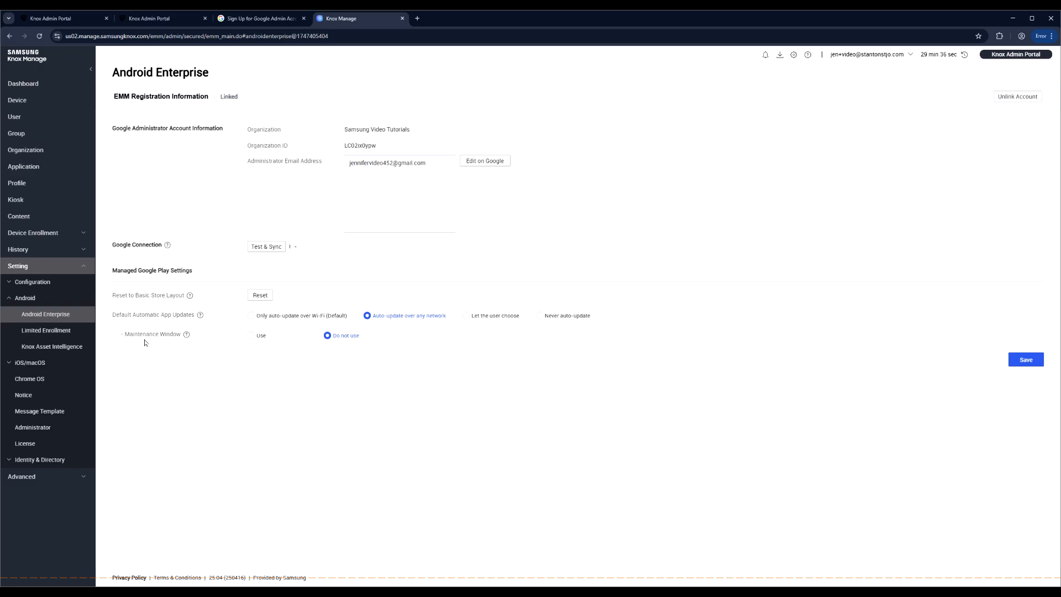
click(265, 337)
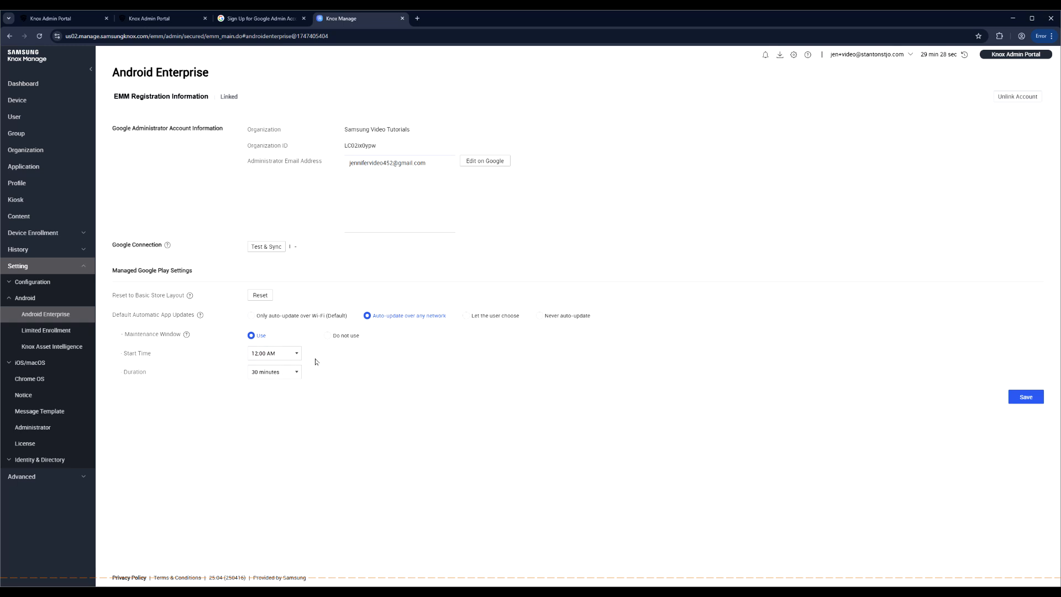
click(326, 334)
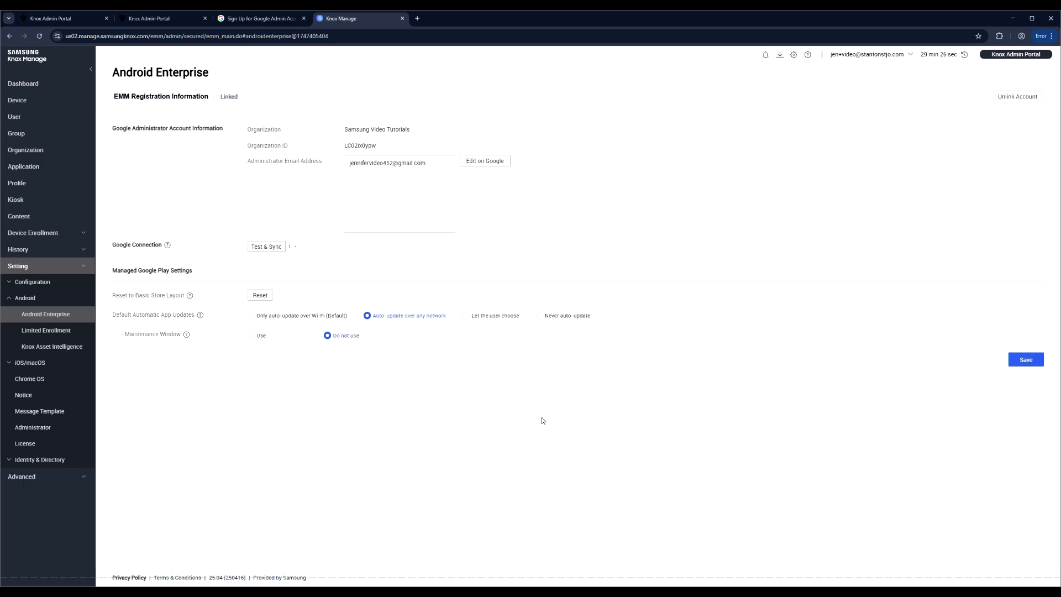
click(1026, 360)
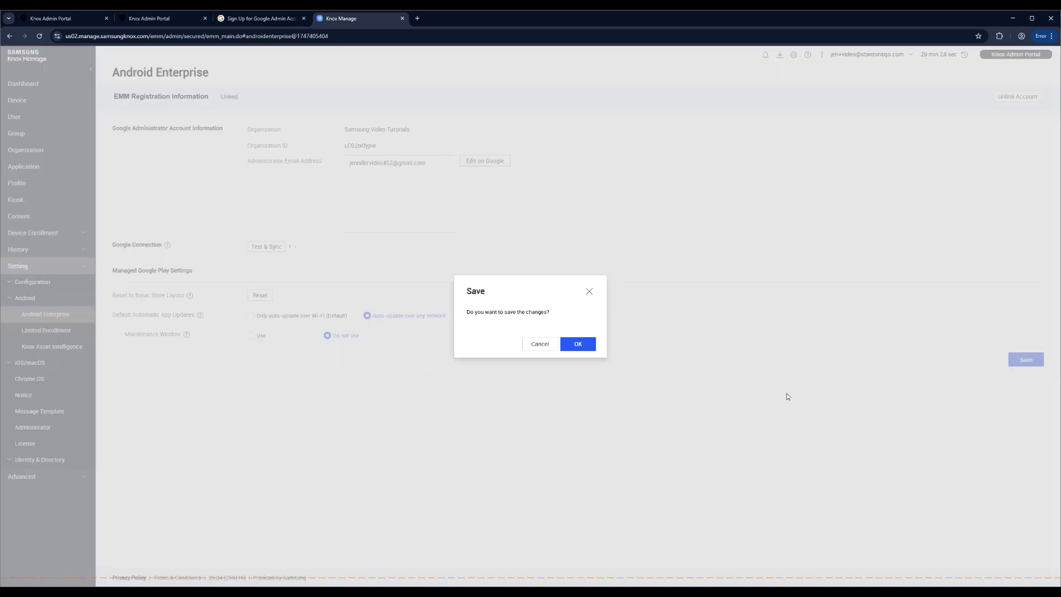
click(575, 342)
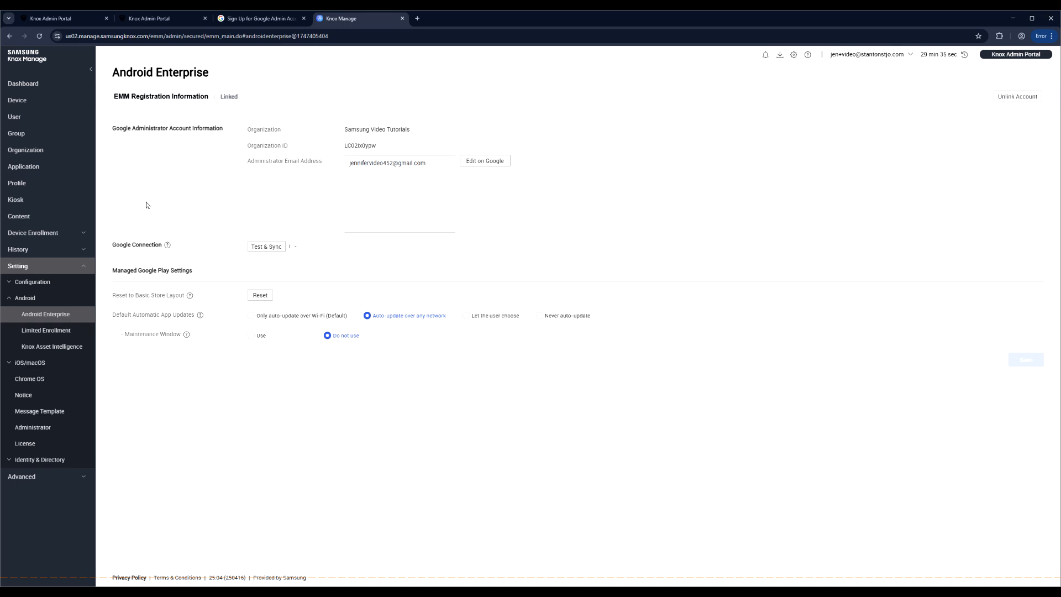
click(26, 138)
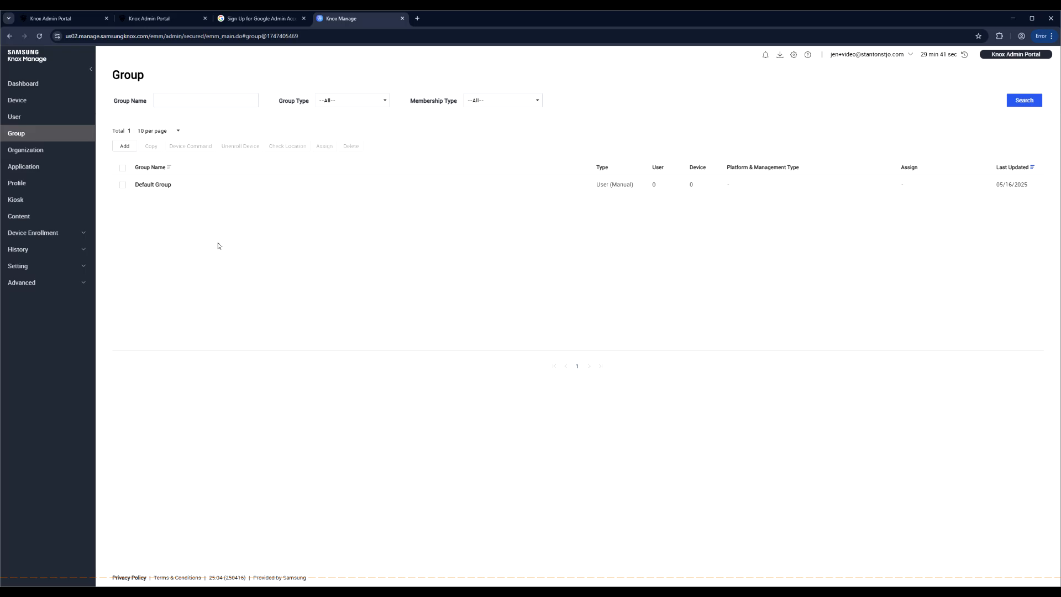
- Add groups named 'Drivers' and 'Office Staff', saving and confirming each one
click(124, 147)
click(216, 106)
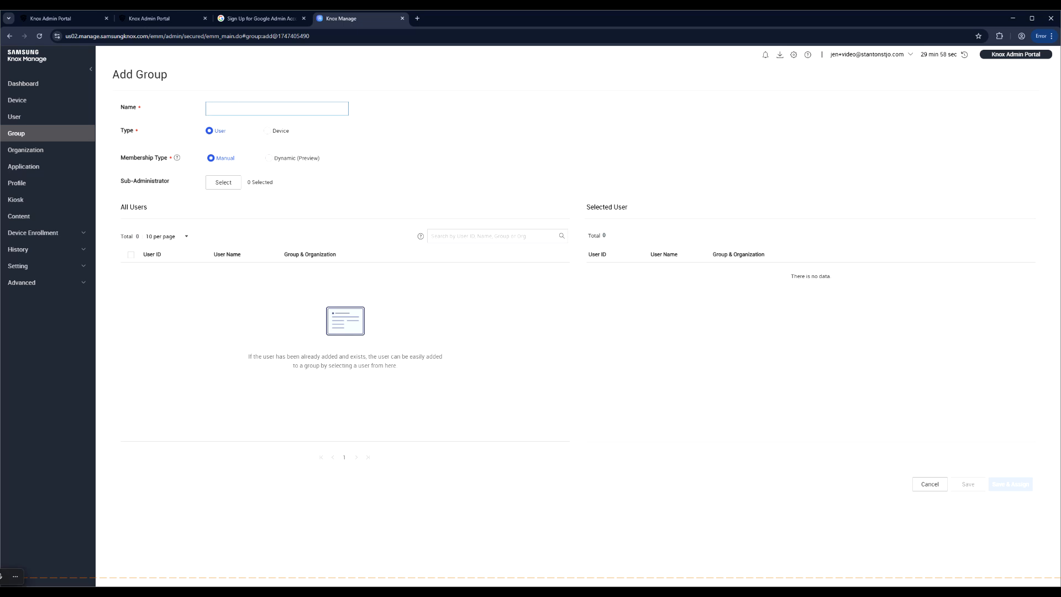
text(Drivers)
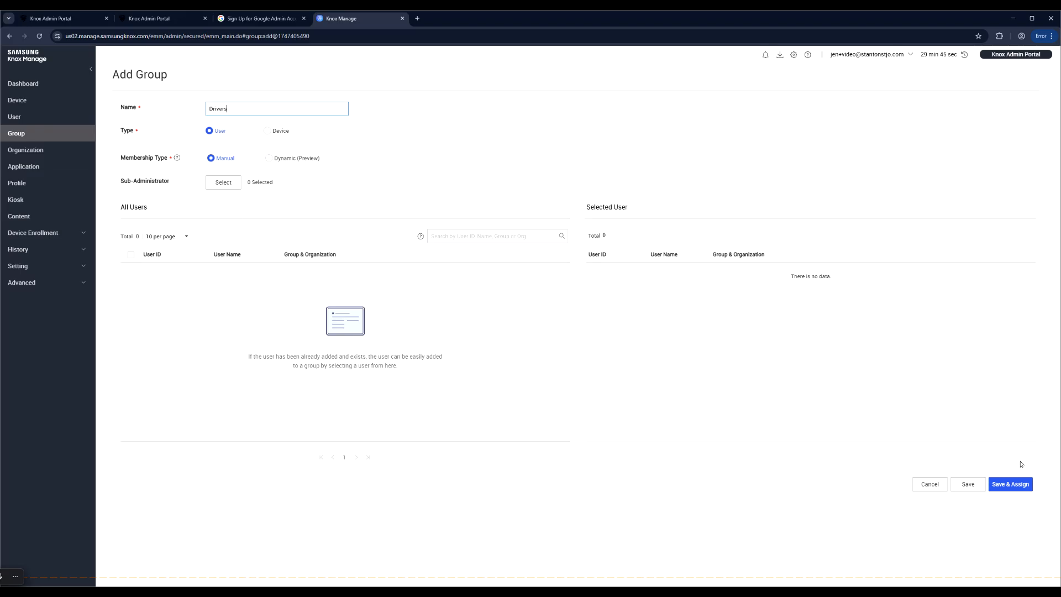
click(968, 485)
click(595, 345)
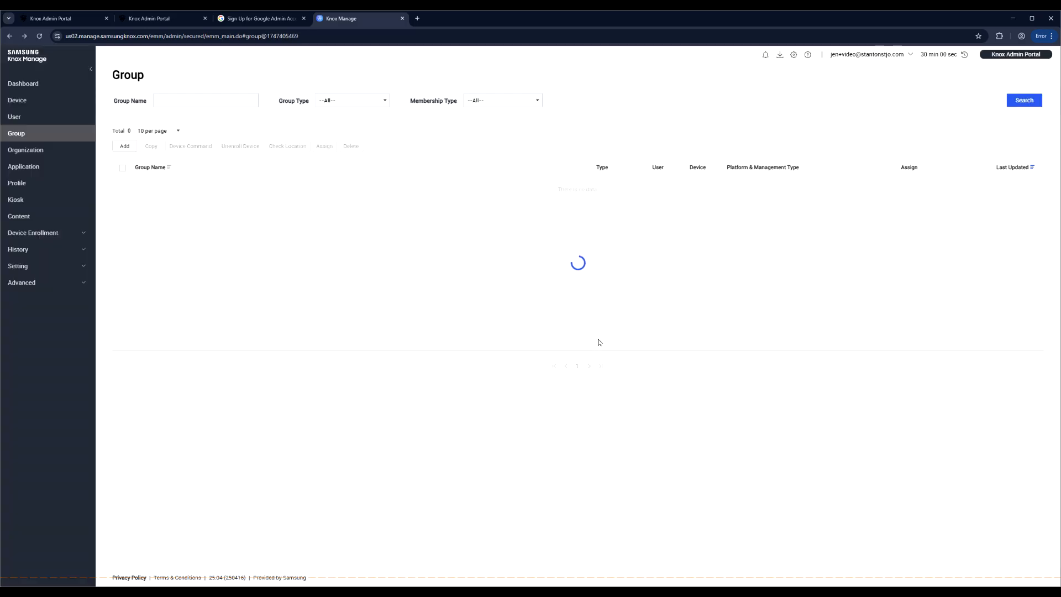
click(125, 147)
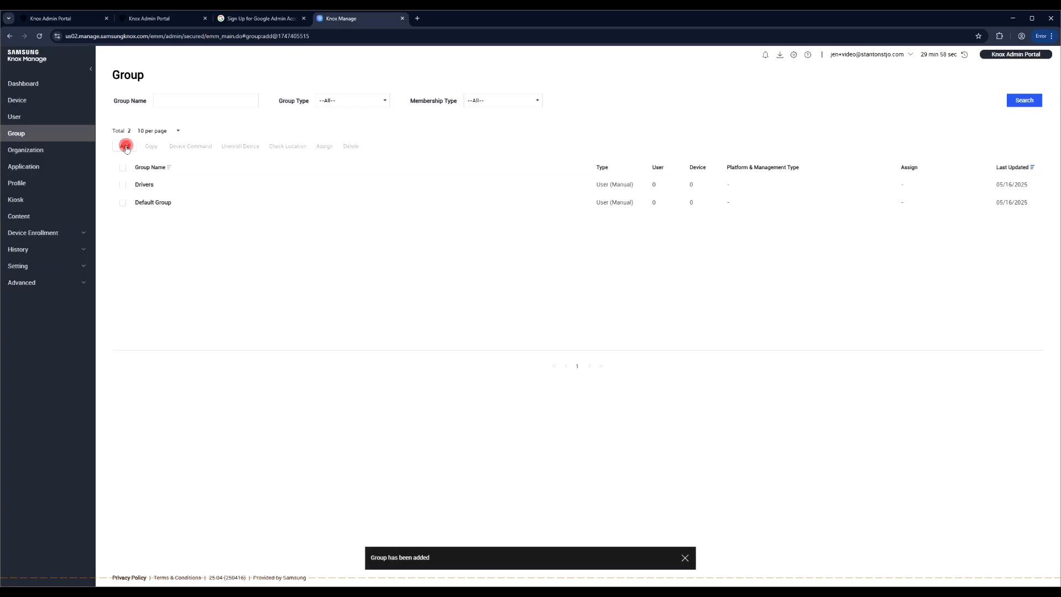
click(237, 109)
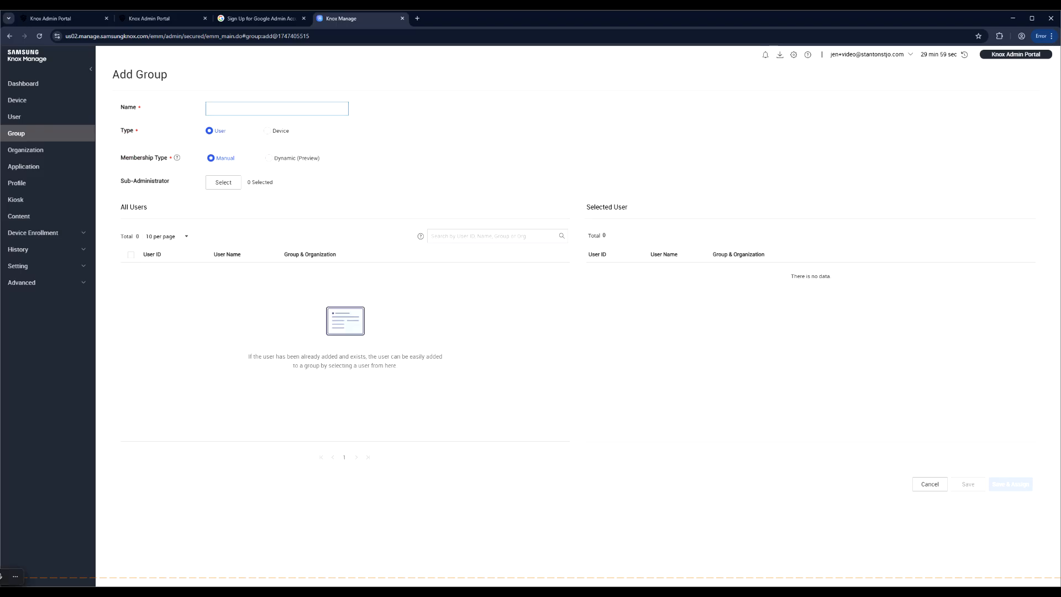
text(Office Staff)
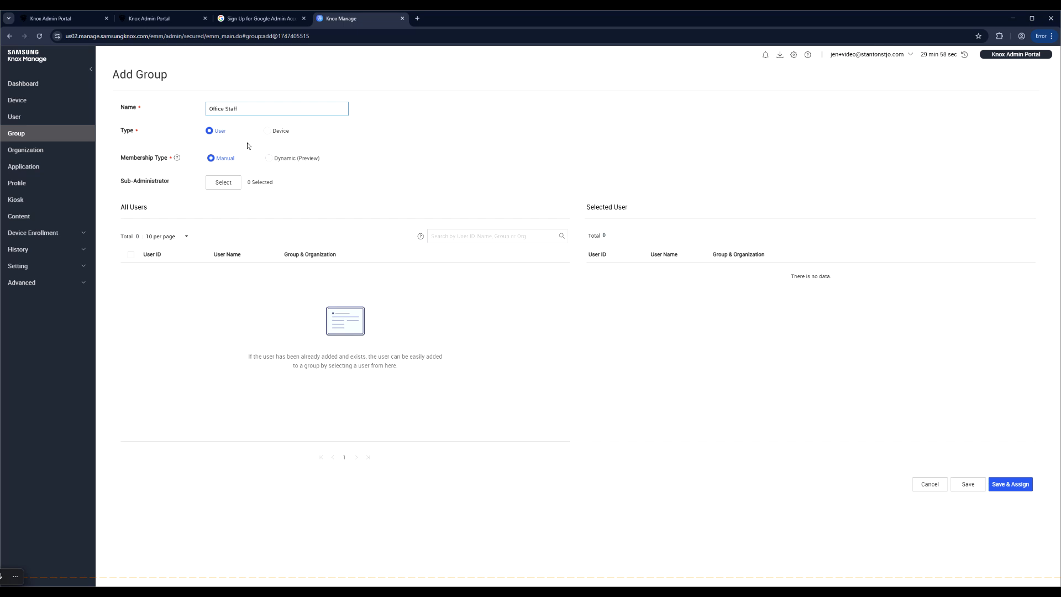
click(968, 484)
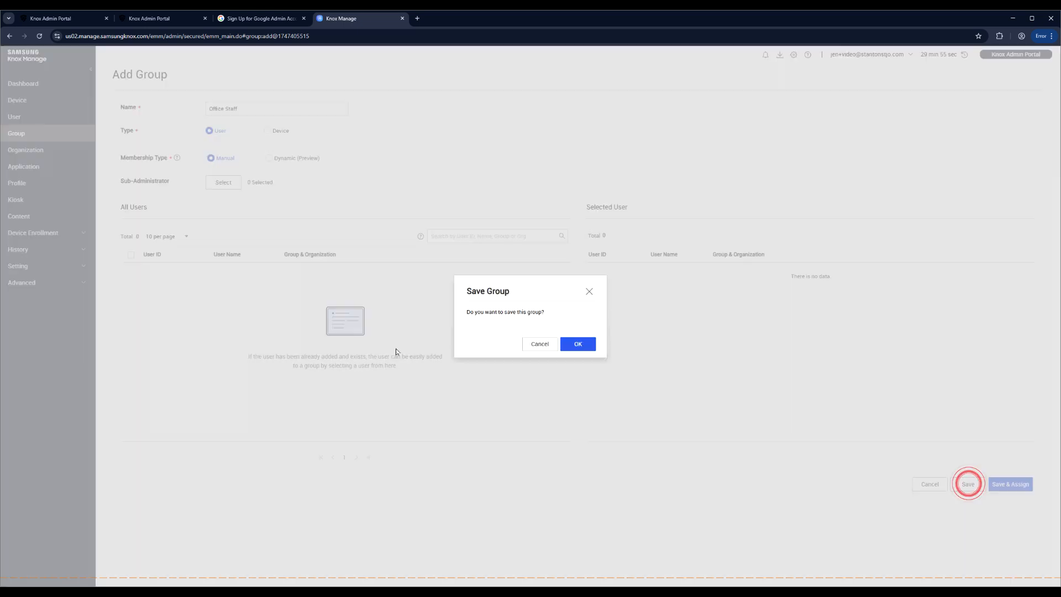
click(587, 344)
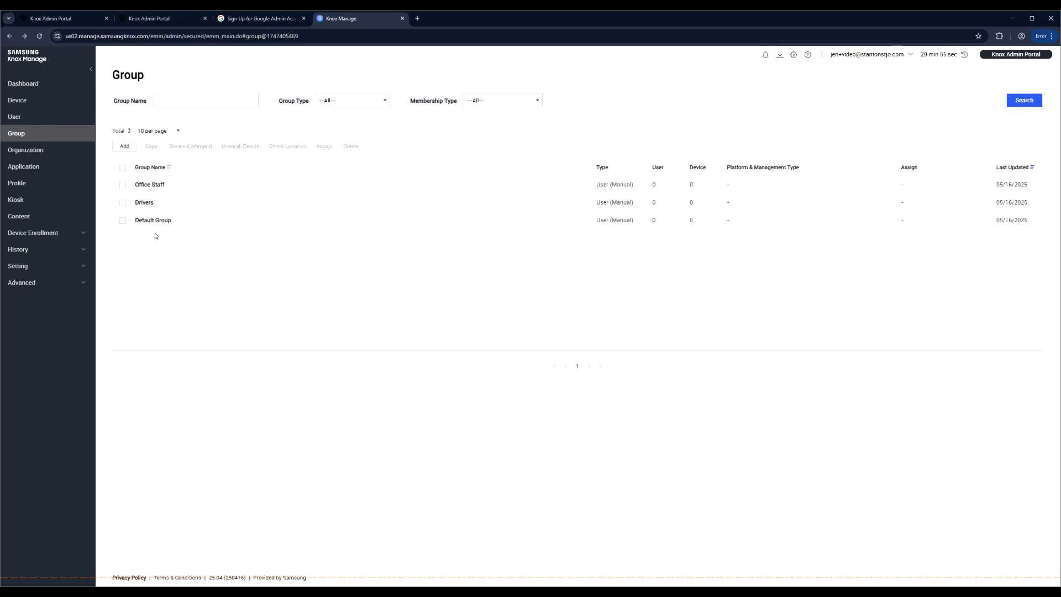
- Start a new user on the Users page with a user ID and matching password entries
click(26, 119)
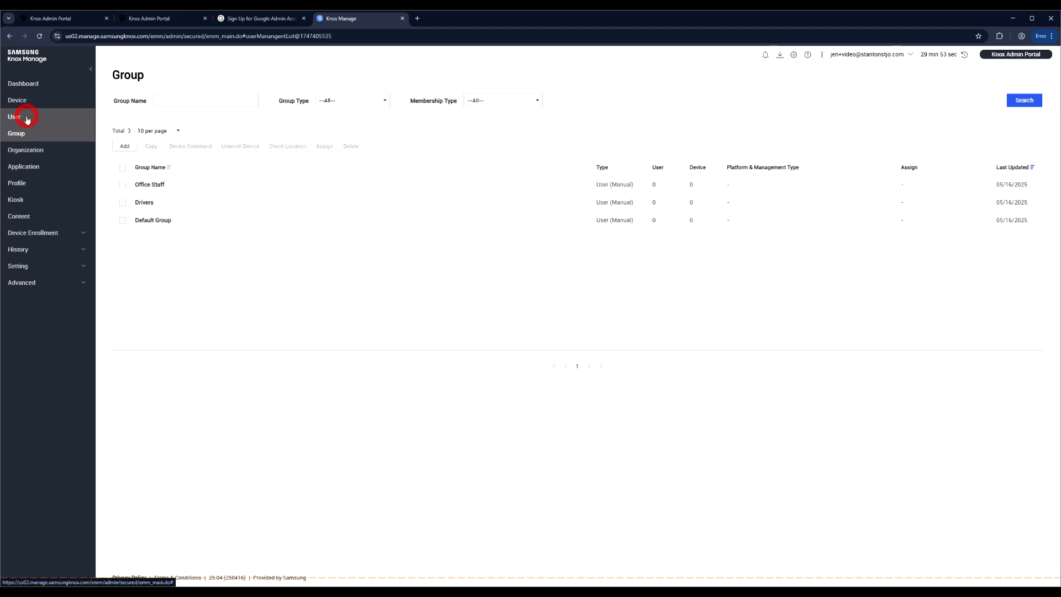
click(126, 147)
click(296, 135)
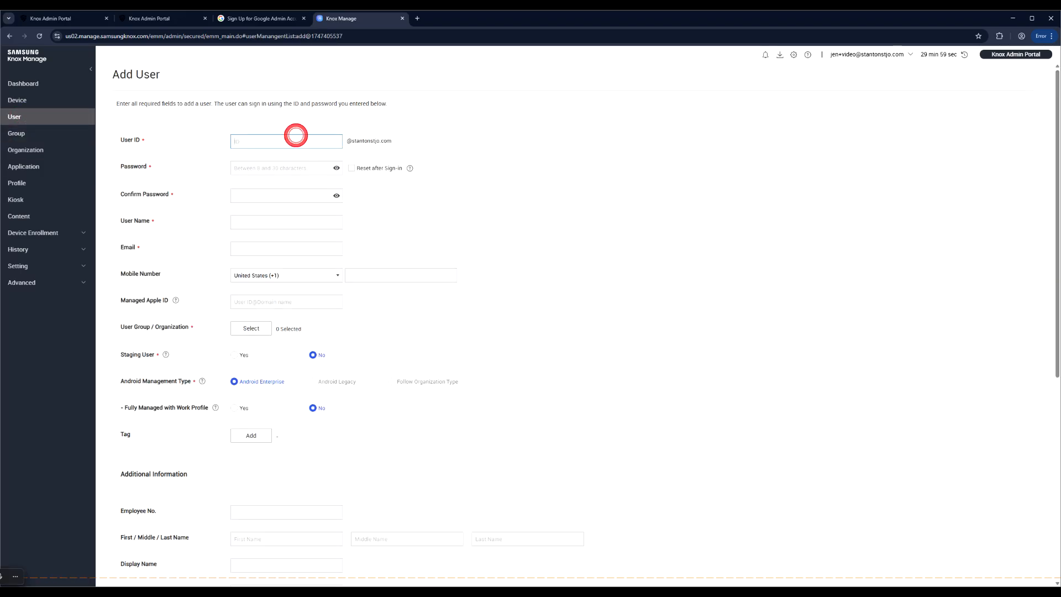
text(Bonnie)
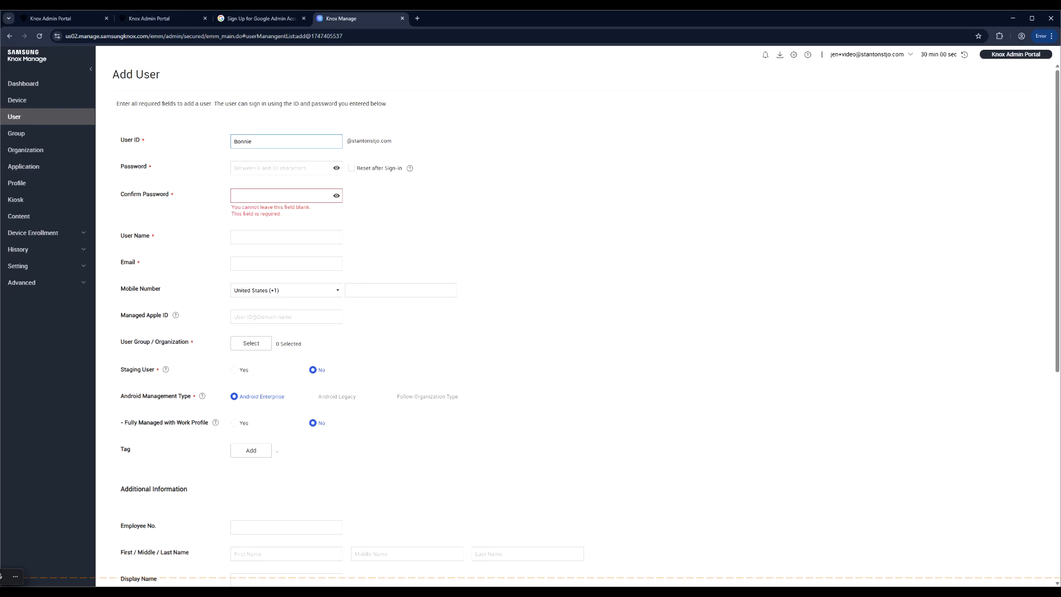
click(289, 165)
text(Password123)
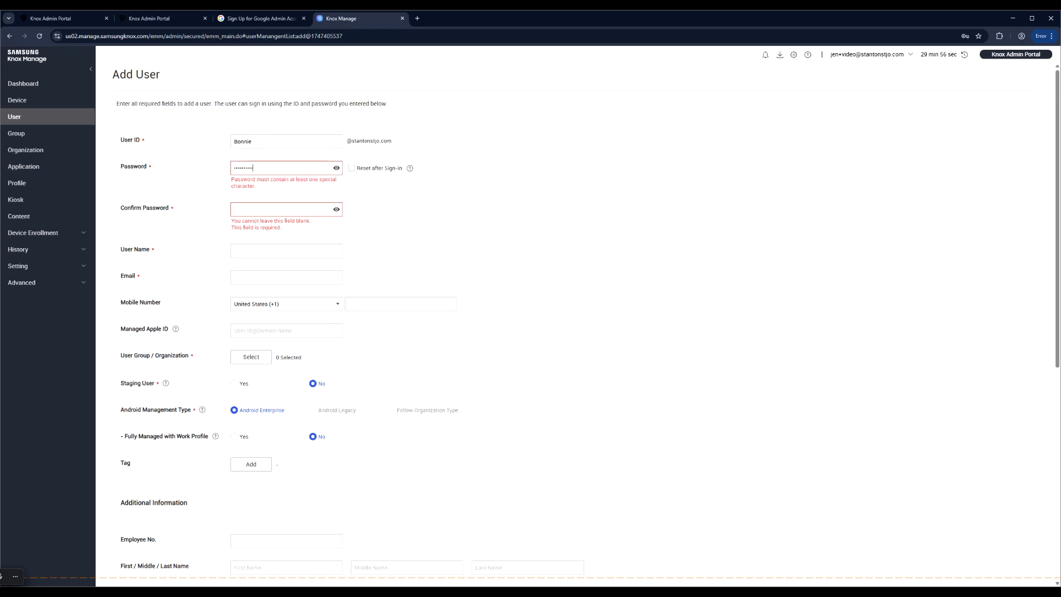
key(Tab)
key(Tab)
text(Password123)
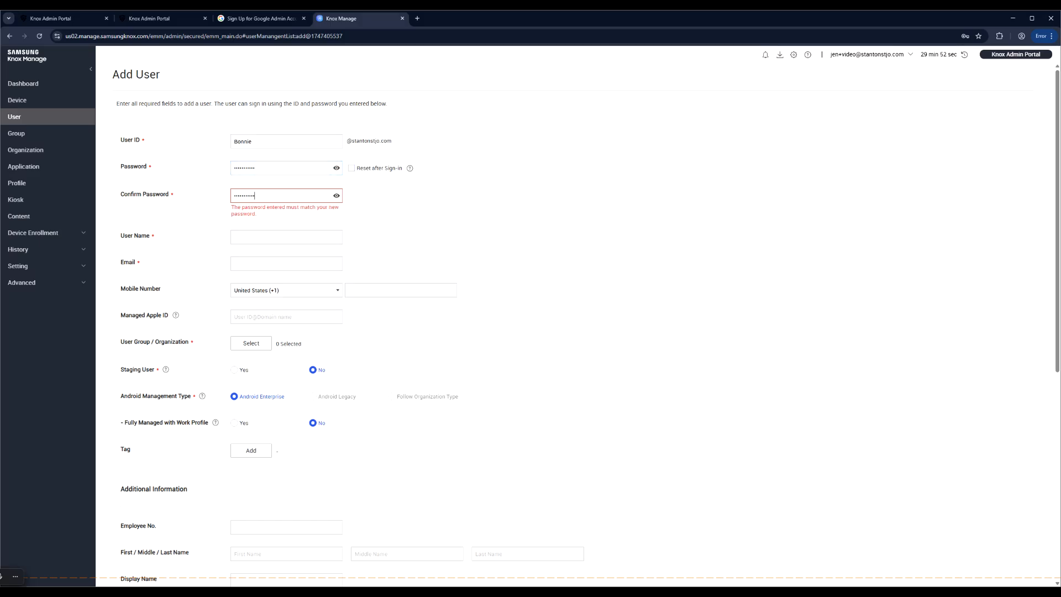
- Enter the new user's name and e-mail address on the Add User form
click(276, 221)
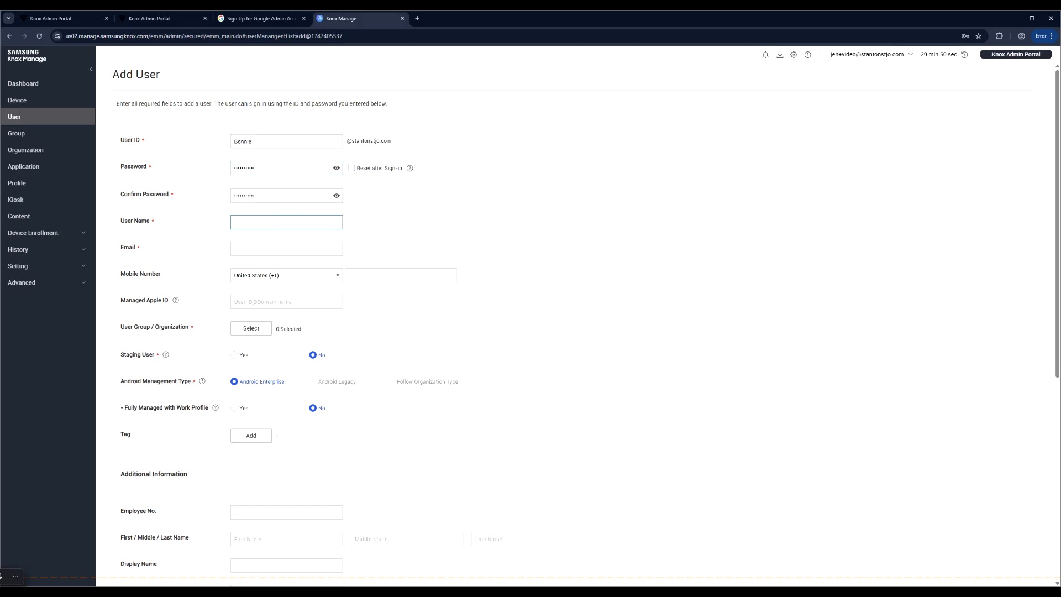
text(bonnie)
click(273, 249)
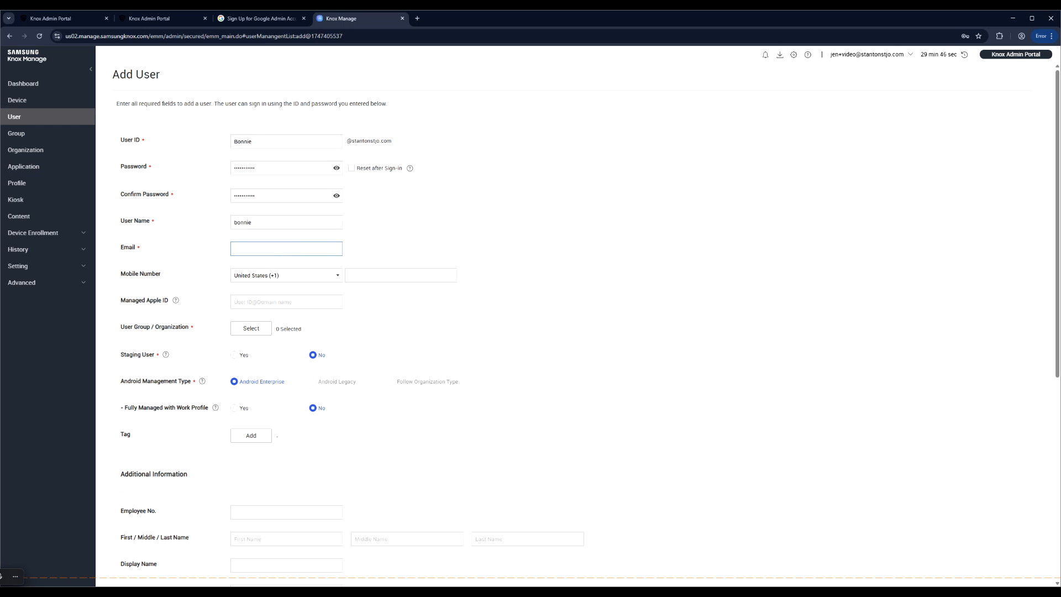
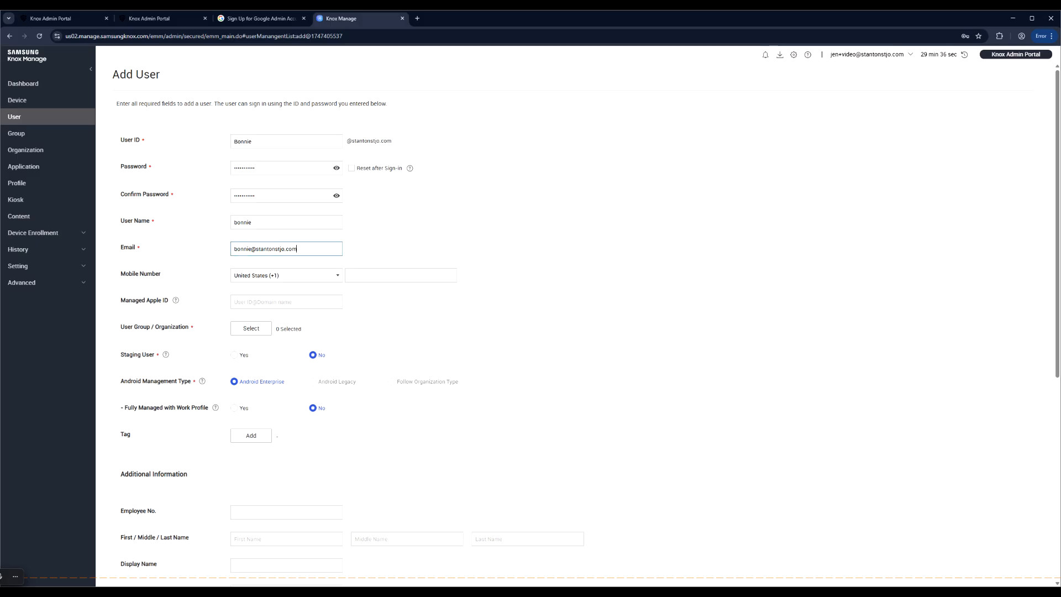
triple_click(309, 247)
click(301, 249)
triple_click(301, 249)
click(401, 304)
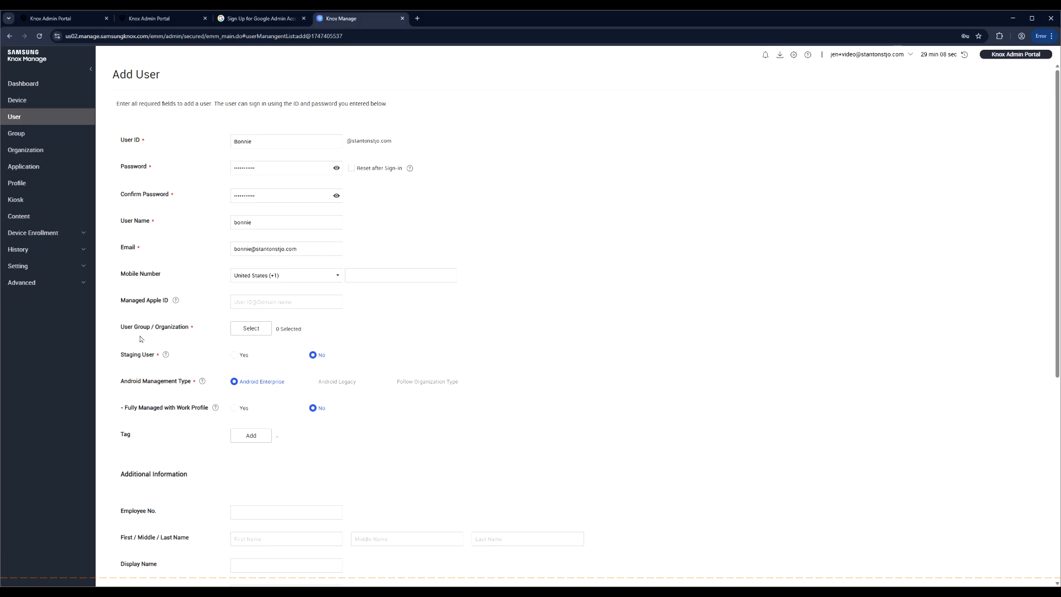
- Pick Office Staff under User Group / Organization, save the user, and dismiss the browser password prompt
click(242, 330)
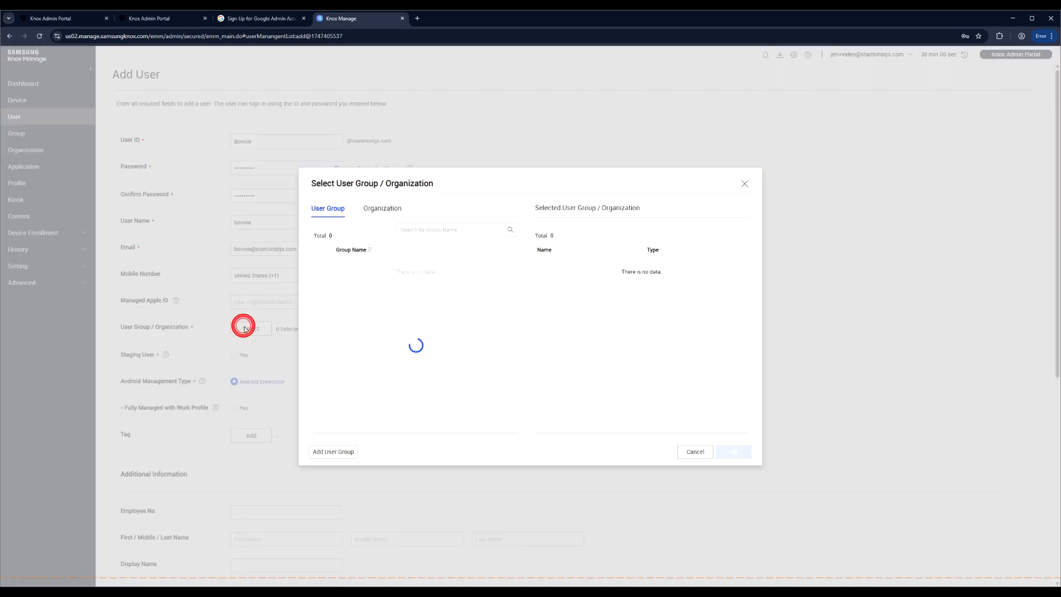
click(325, 268)
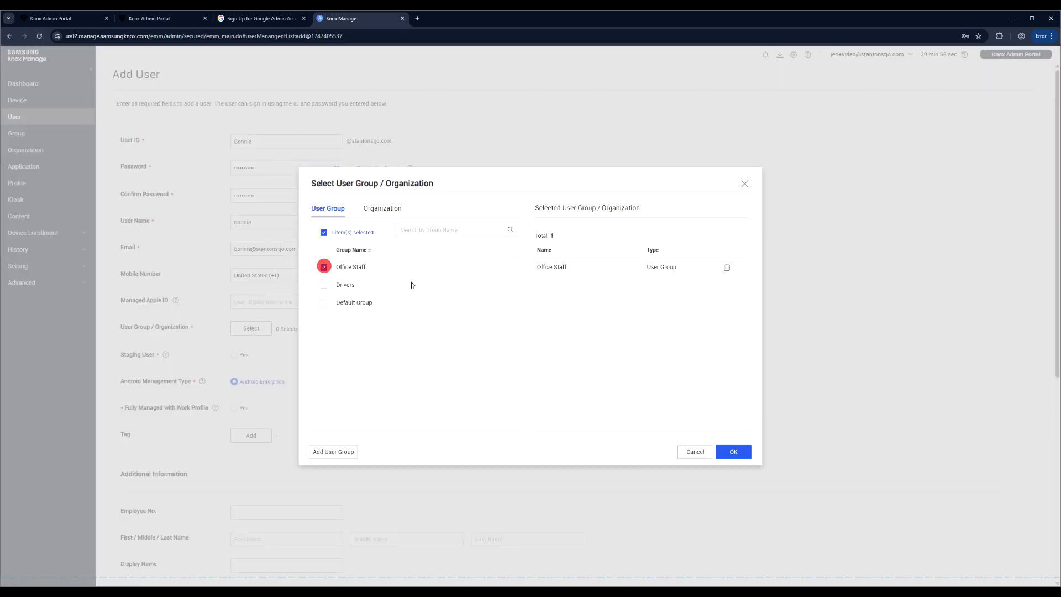
click(734, 454)
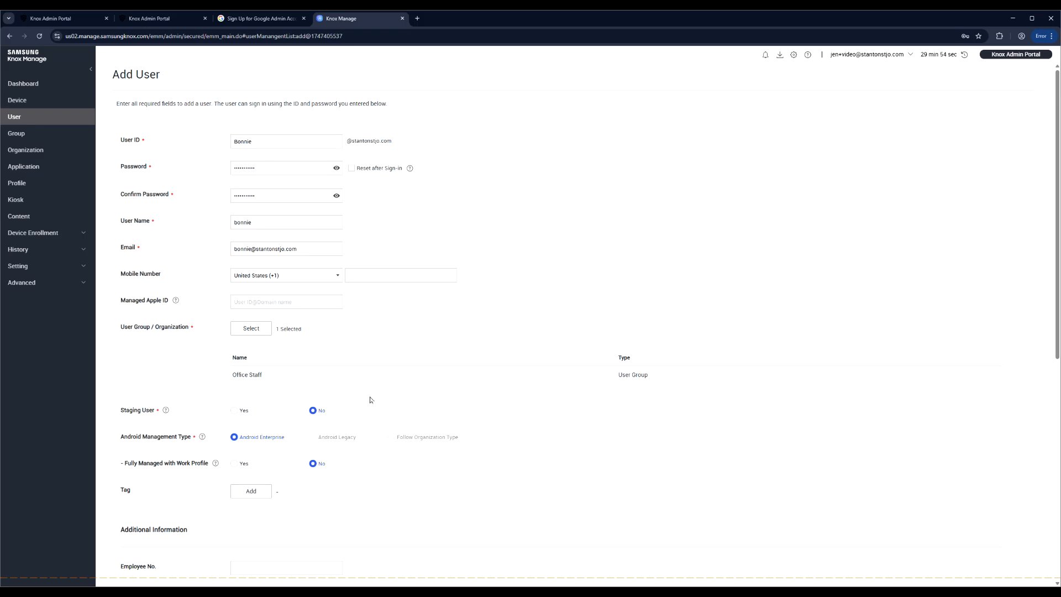
scroll(555, 426, down, 2)
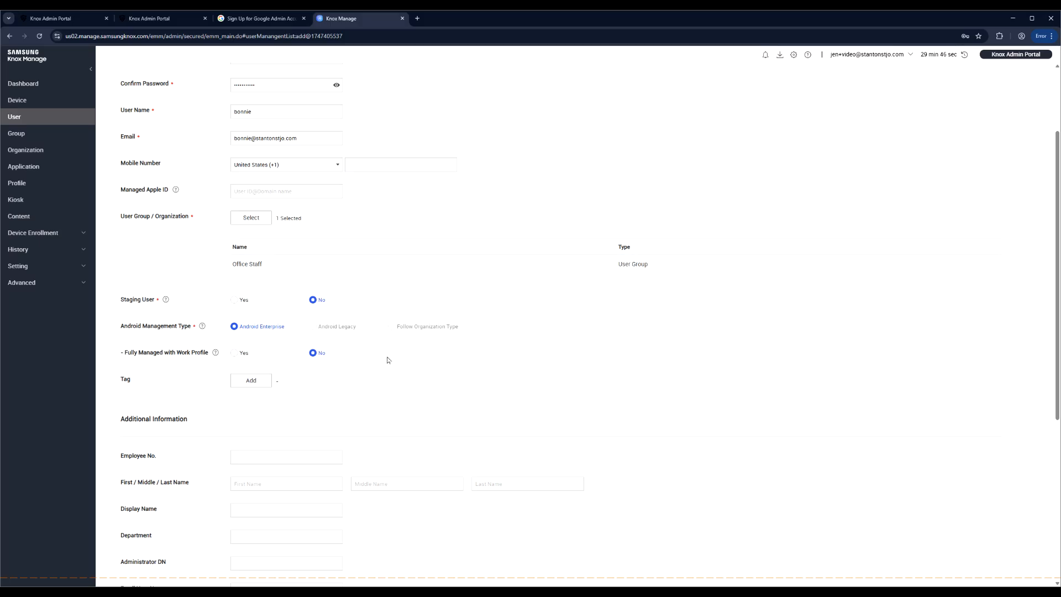
scroll(392, 381, down, 1)
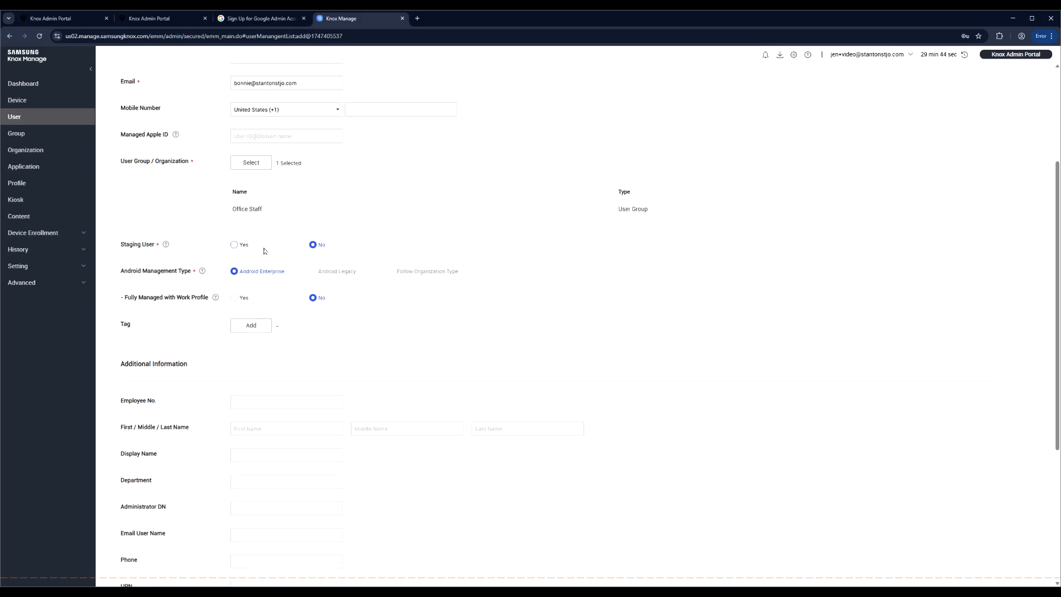
scroll(581, 368, down, 3)
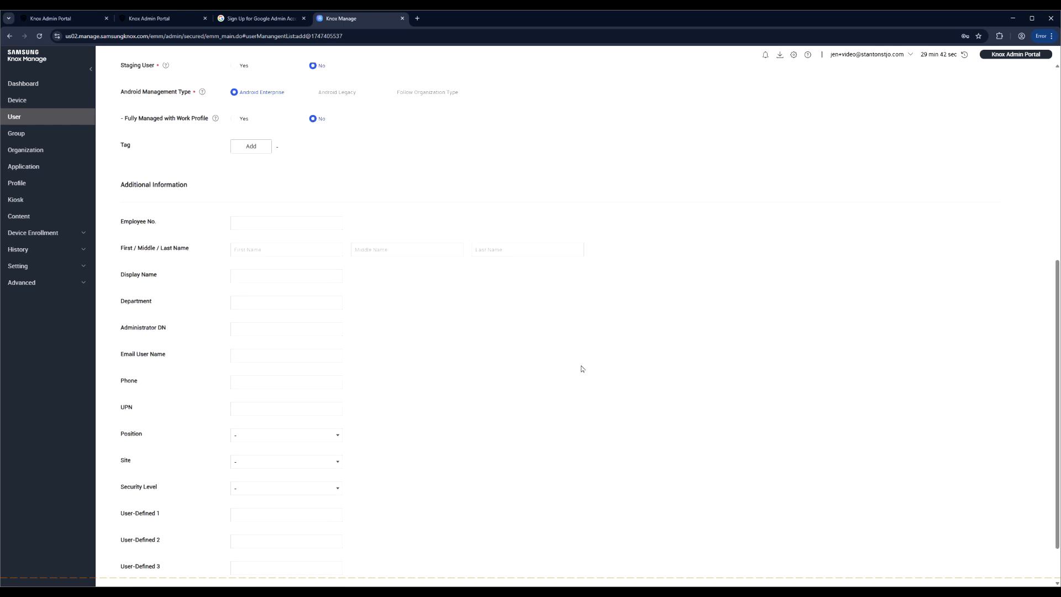
scroll(582, 368, down, 1)
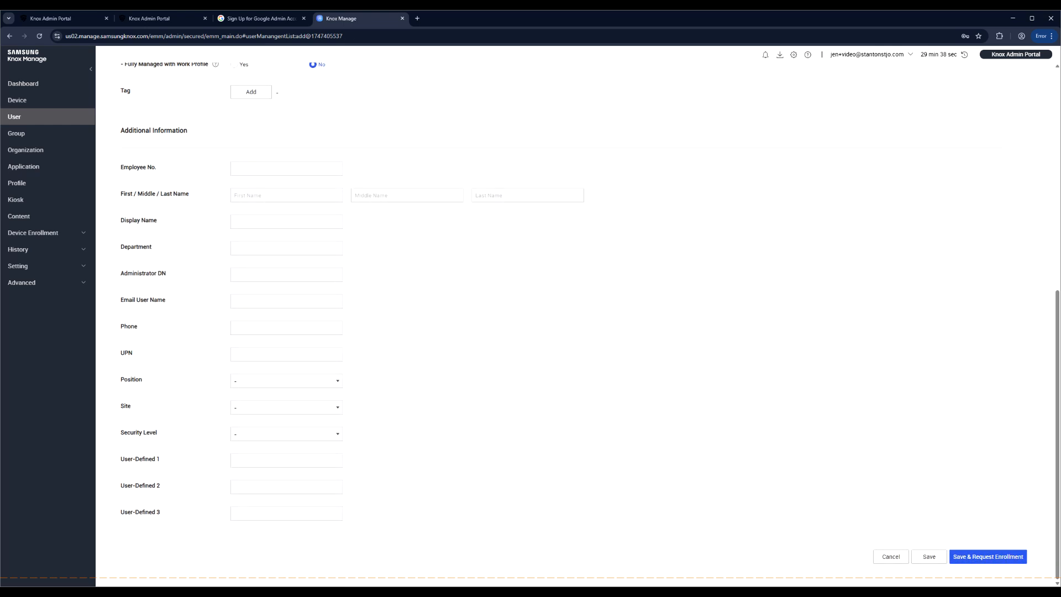
click(930, 559)
click(608, 358)
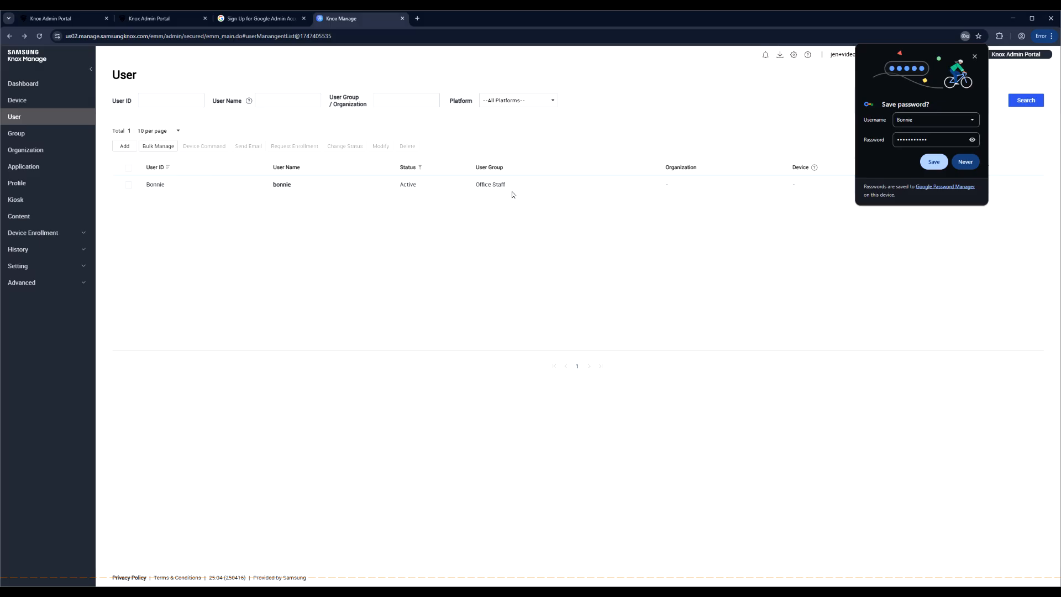
click(975, 56)
- Start a new user and enter its user ID, password and matching password confirmation
click(125, 147)
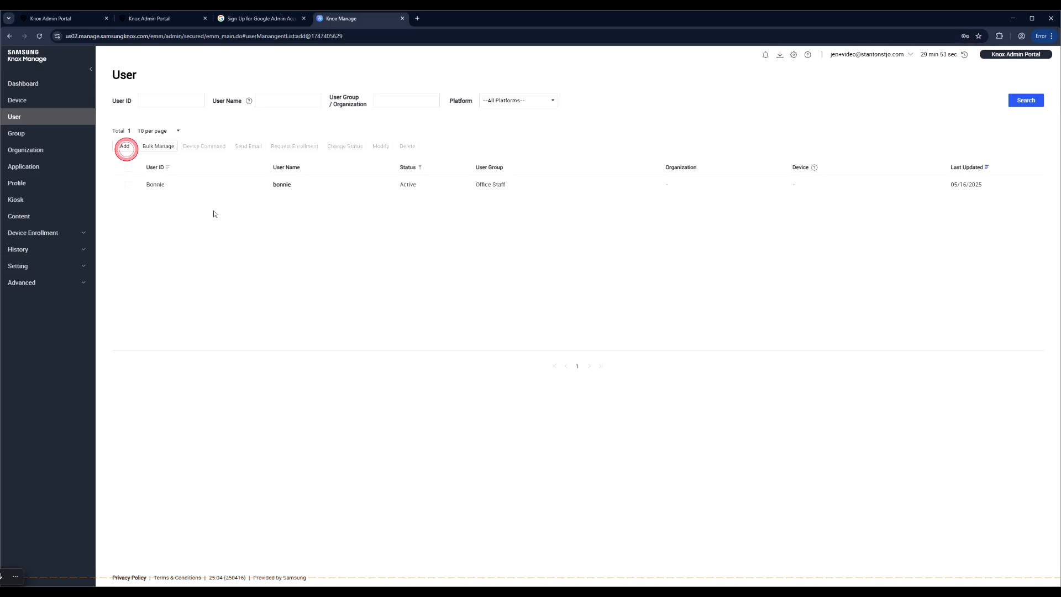
click(248, 142)
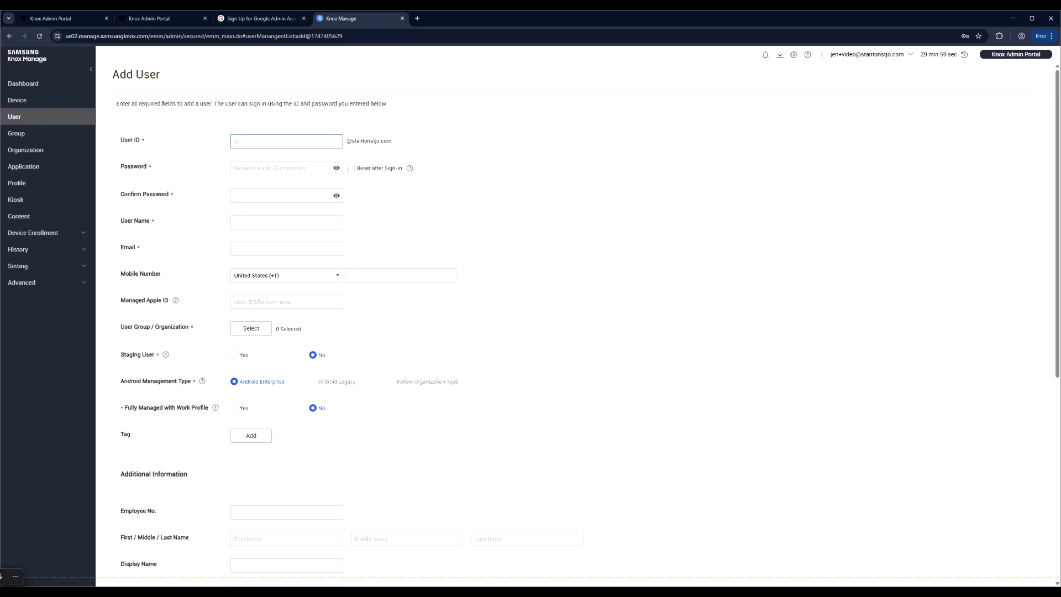
text(Joe)
key(Tab)
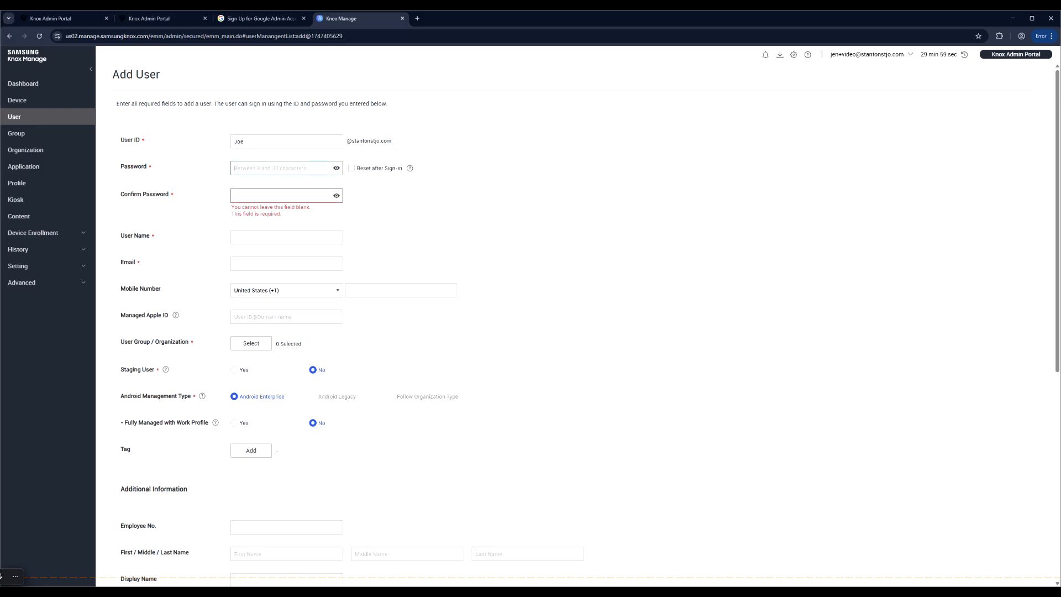
text(•••••••••••)
key(Tab)
text(•••••••)
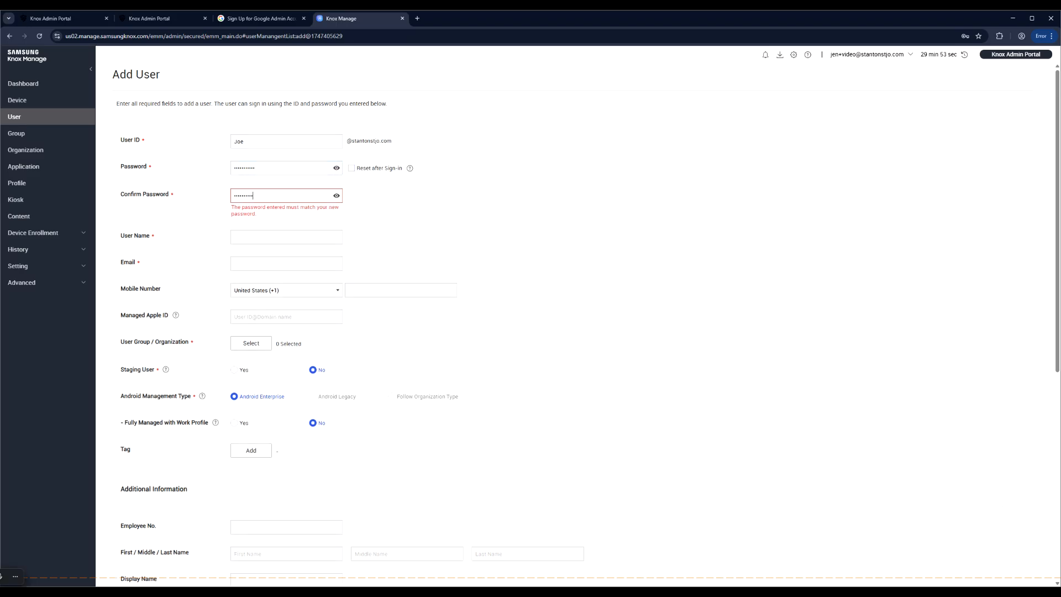
text(•)
- Fill in the new user's user name and e-mail address
click(256, 222)
text(joe)
double_click(261, 221)
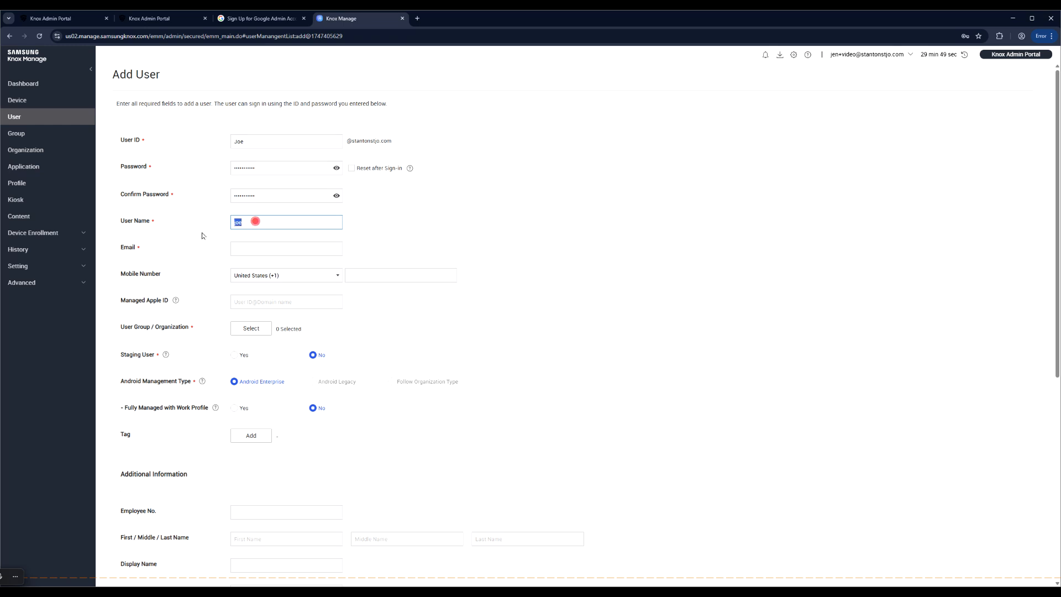
click(204, 237)
double_click(242, 222)
click(249, 249)
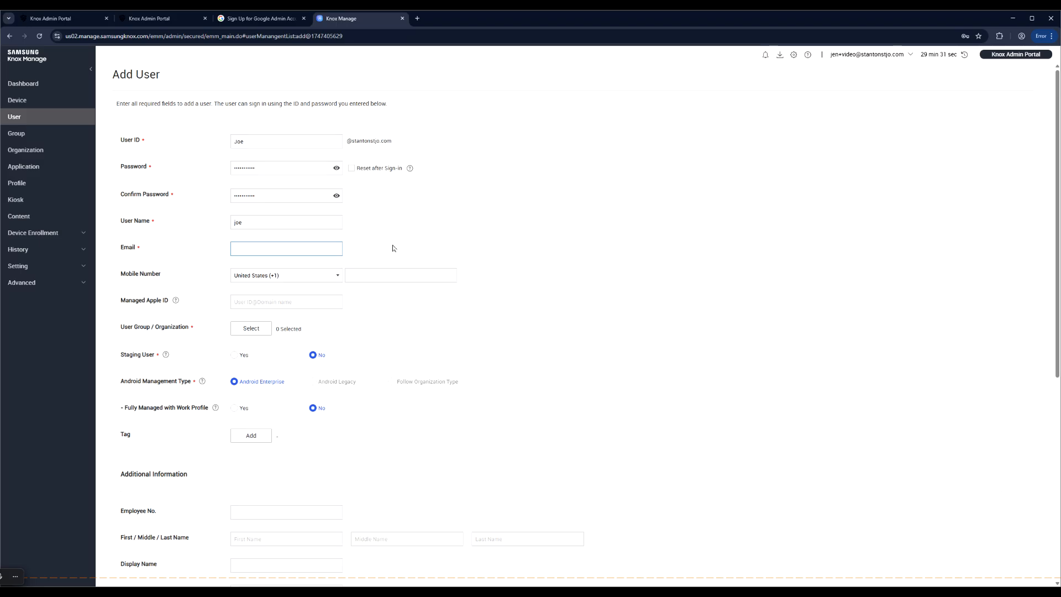
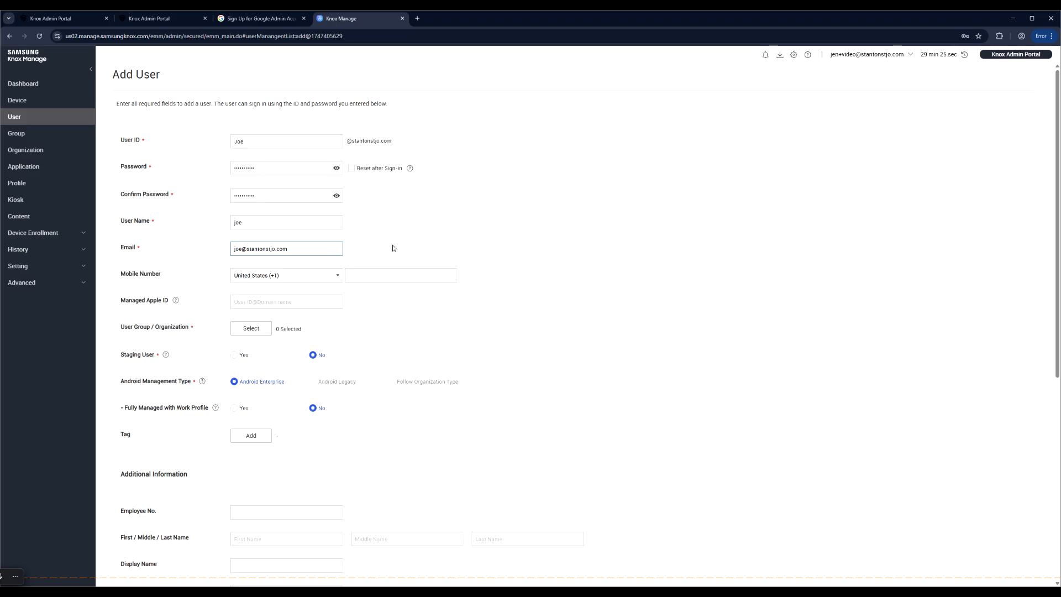
- Put the user in the Drivers group and save it
click(234, 330)
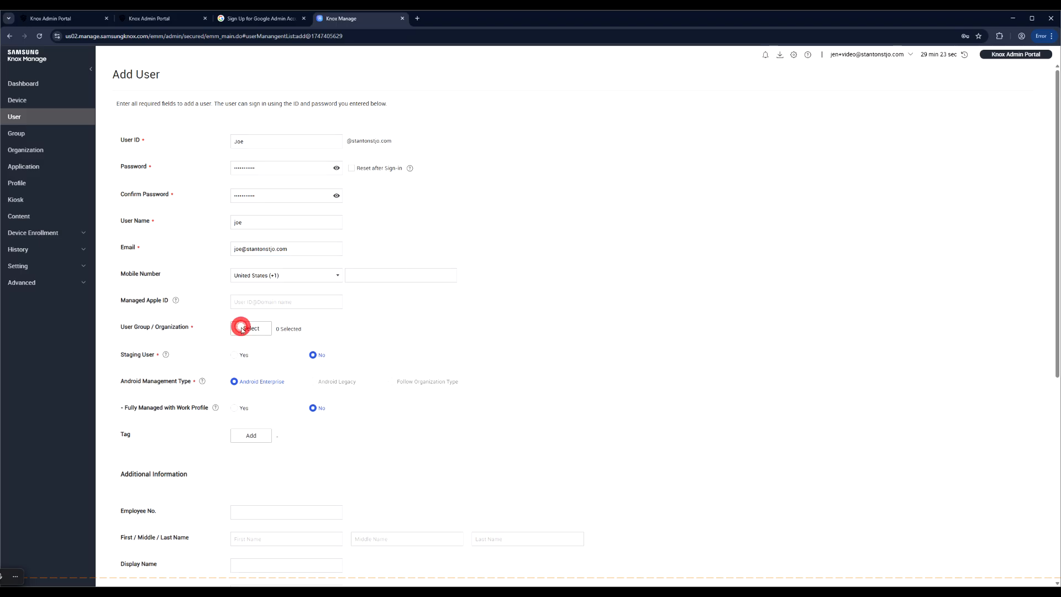
click(323, 284)
click(728, 452)
scroll(536, 439, down, 4)
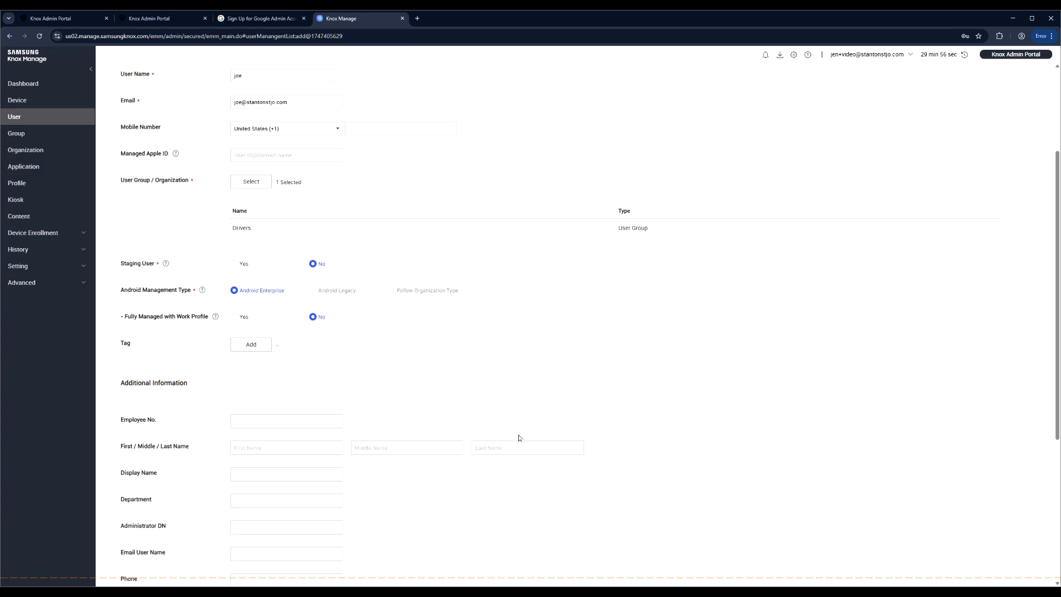
scroll(518, 438, down, 3)
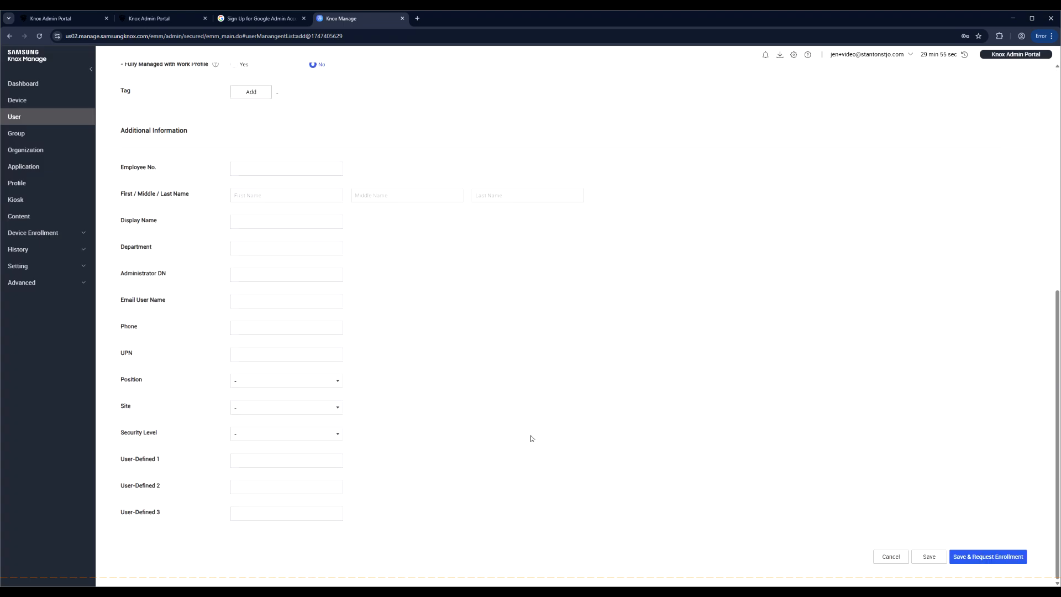
click(914, 555)
click(592, 354)
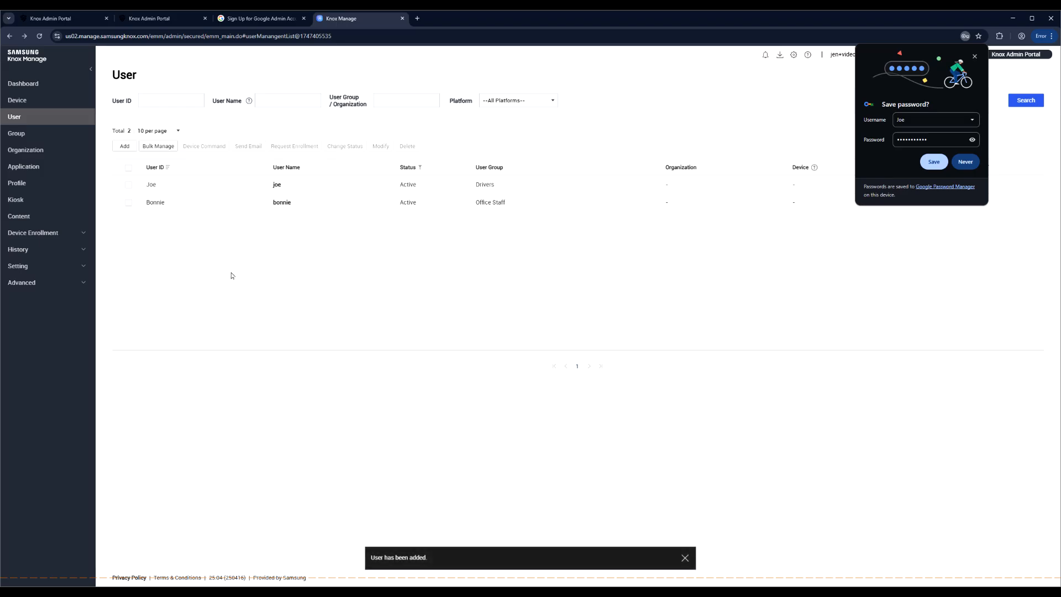
click(124, 147)
click(260, 141)
text(driver)
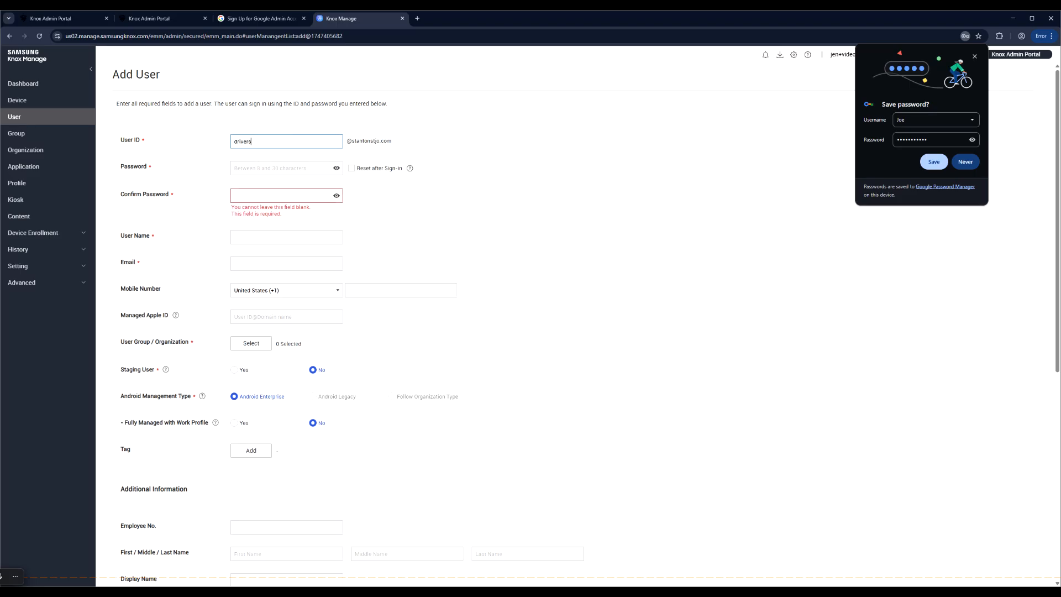
text(s)
key(Tab)
click(283, 165)
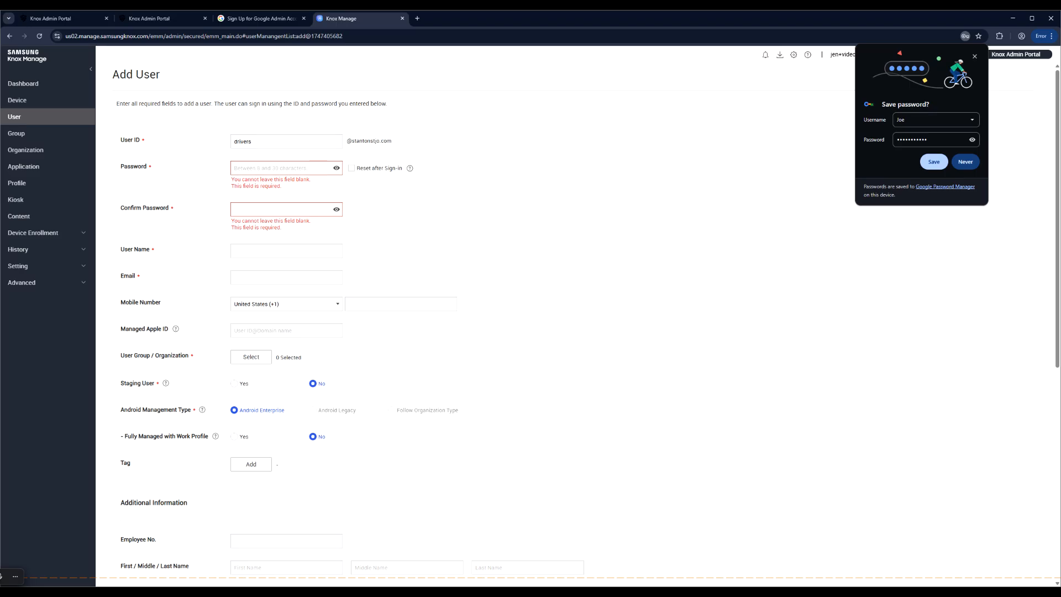
text(••••••••)
key(Tab)
text(•••••••••)
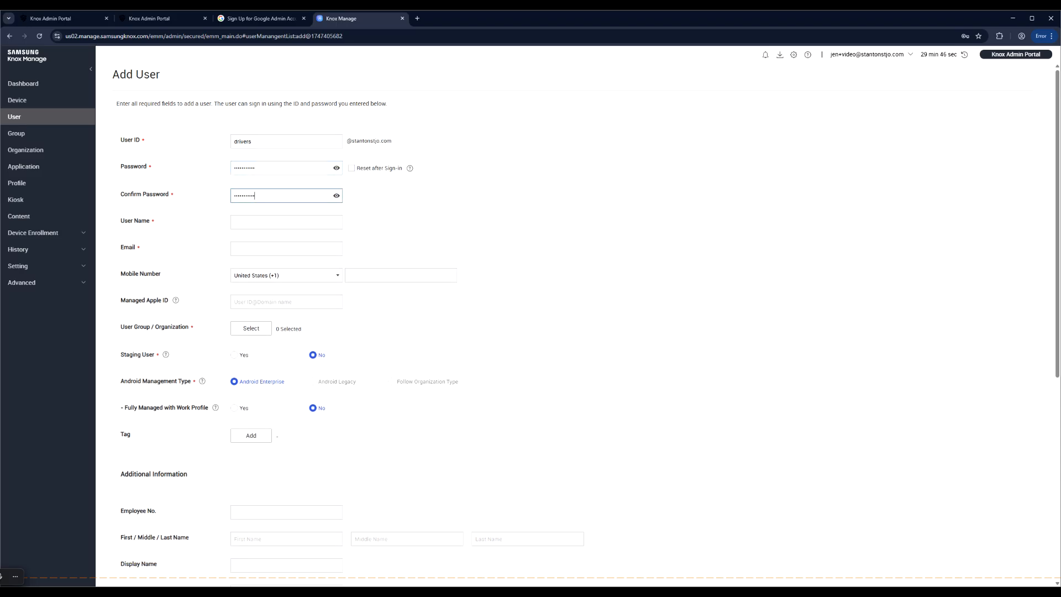
- Set the user name to 'driver' and fill in the user's e-mail address
click(282, 220)
text(drivers)
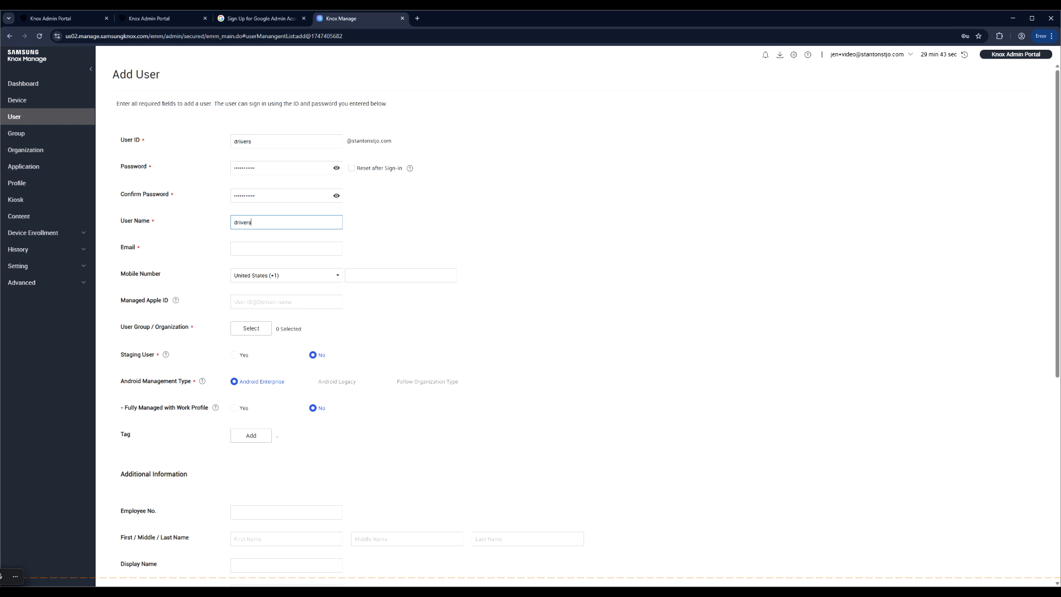
click(297, 244)
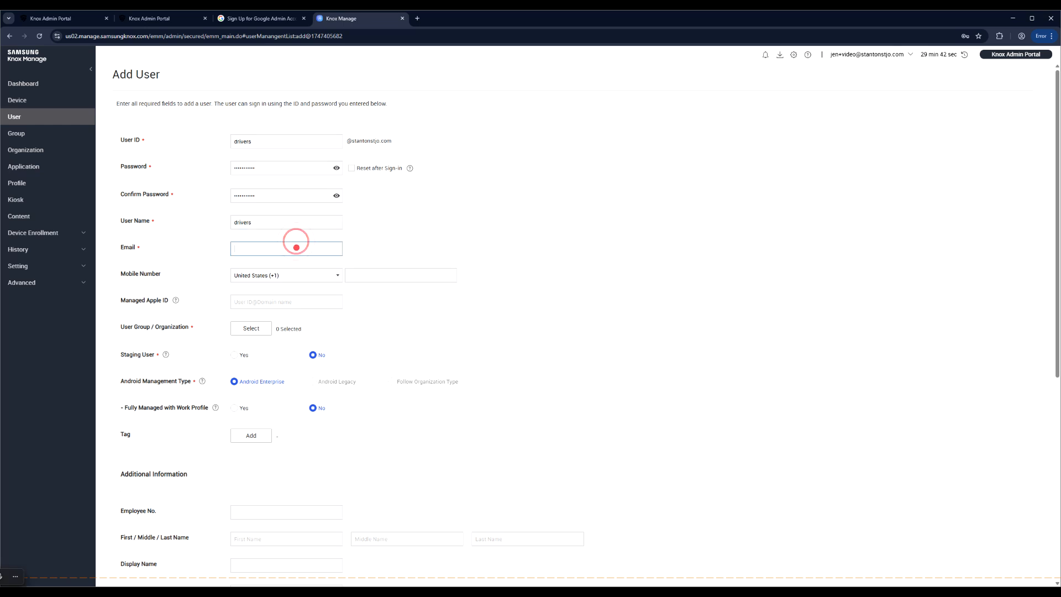
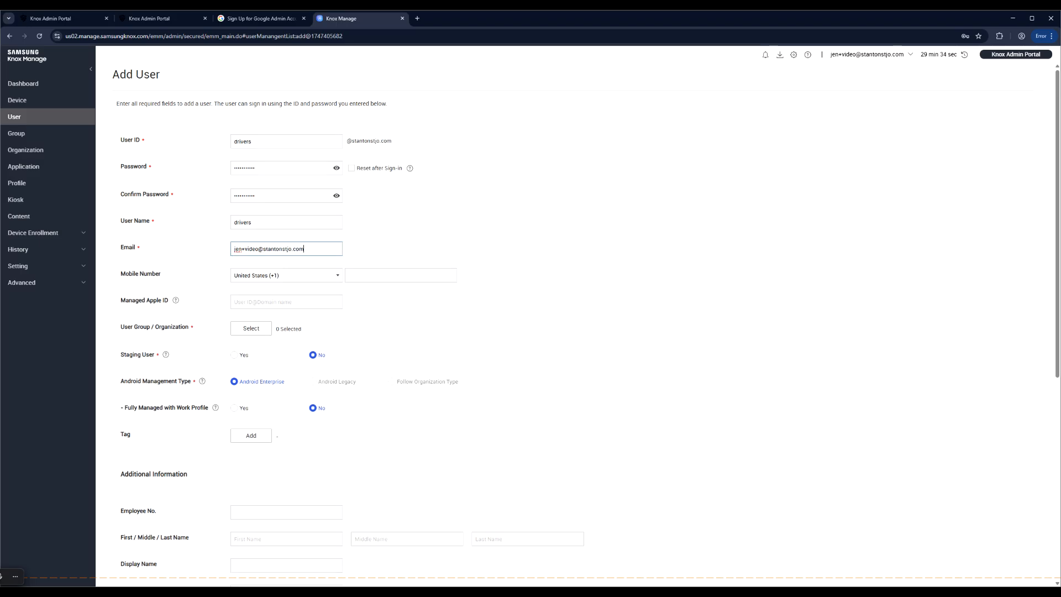
- Assign the user to the Drivers group and save it
click(249, 332)
click(323, 266)
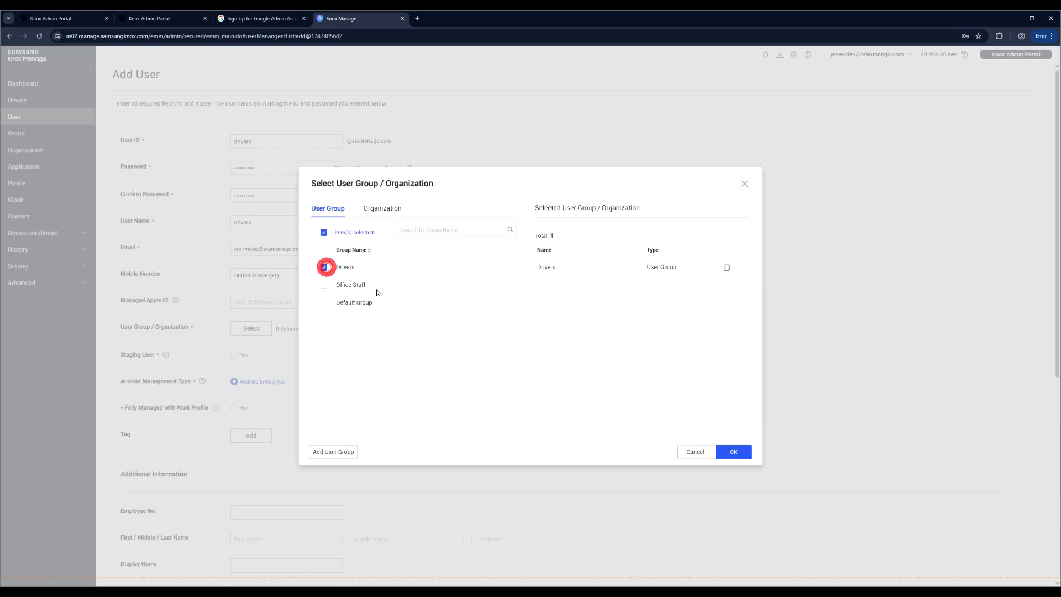
click(739, 454)
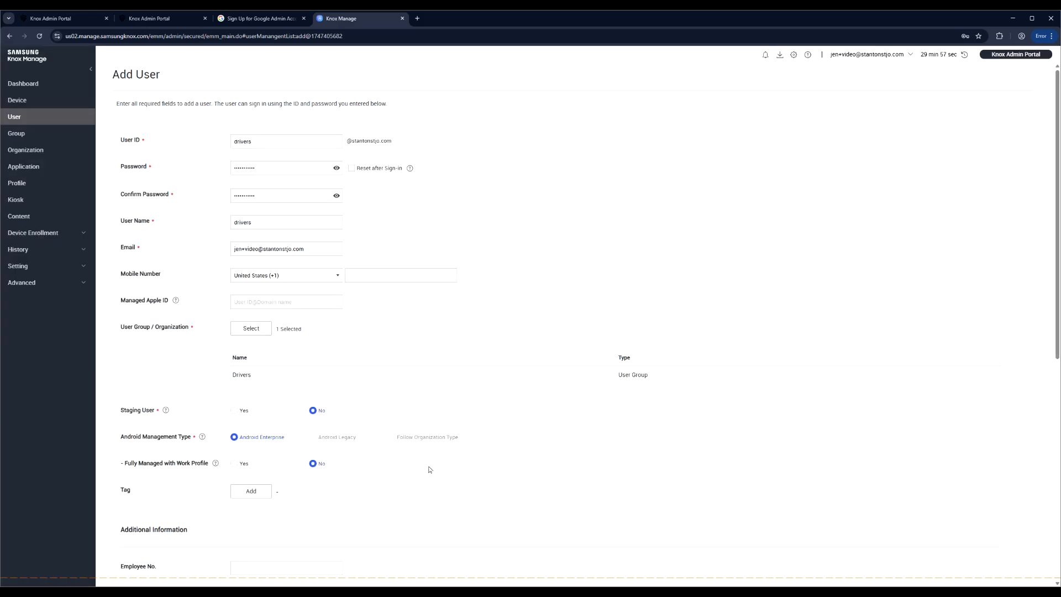
scroll(574, 315, down, 3)
scroll(437, 499, down, 4)
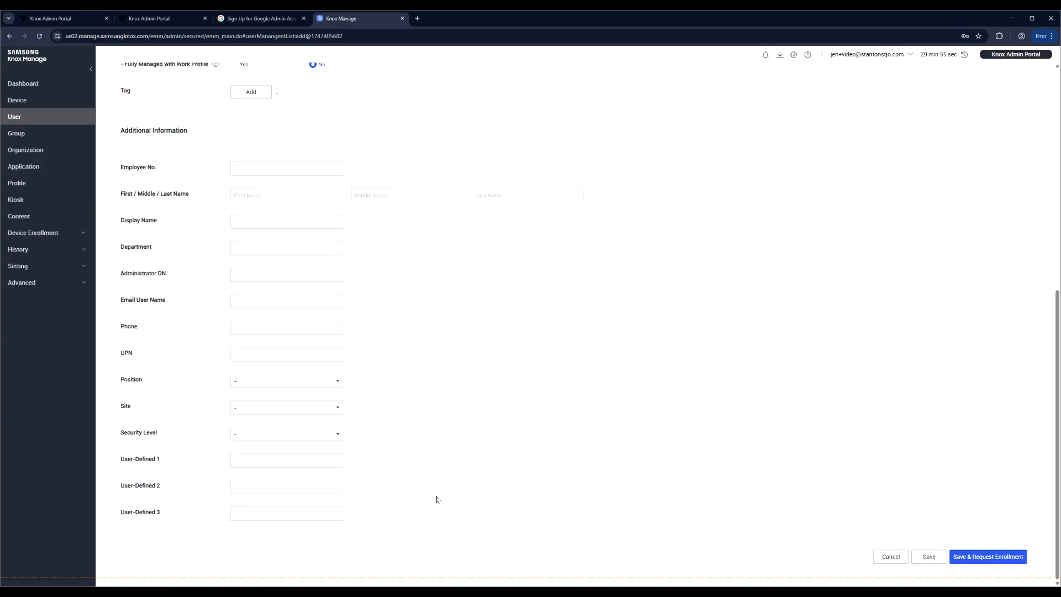
click(920, 557)
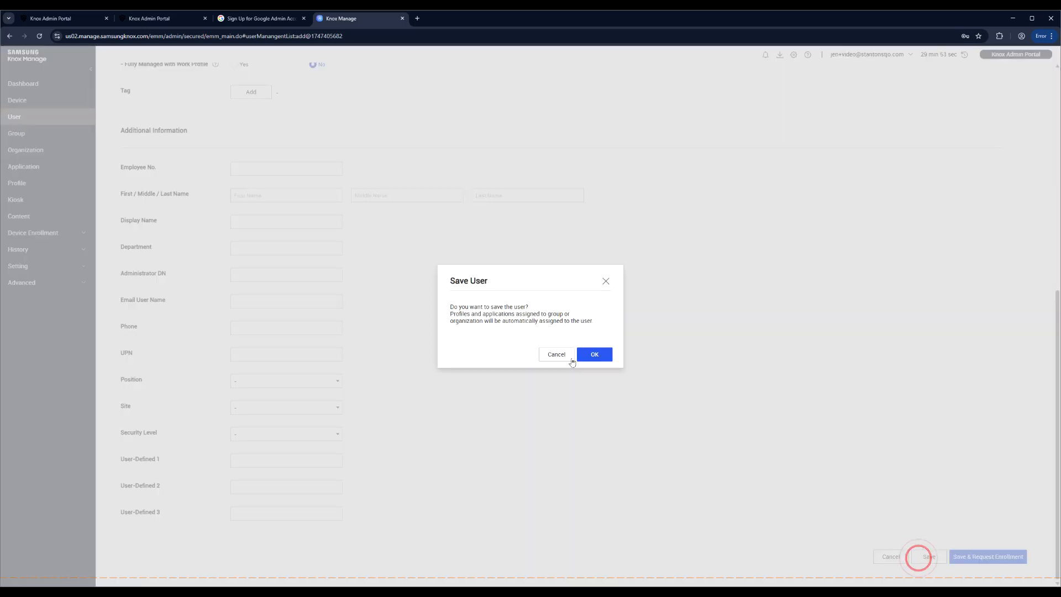
click(609, 357)
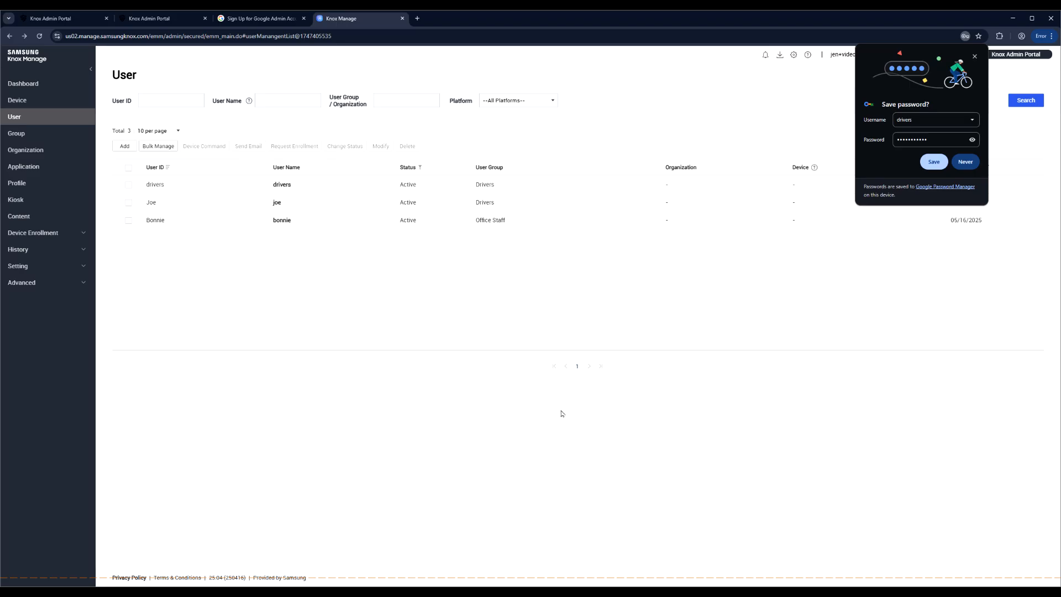
click(36, 169)
- Search Managed Google Play for 'knox remote support' as a new Android app
click(122, 146)
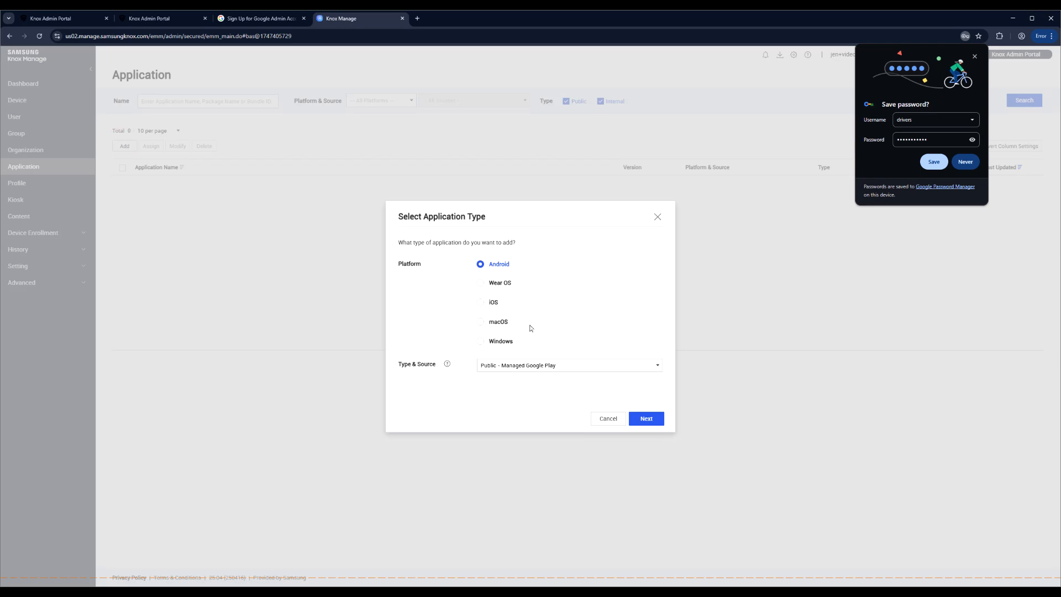
click(636, 418)
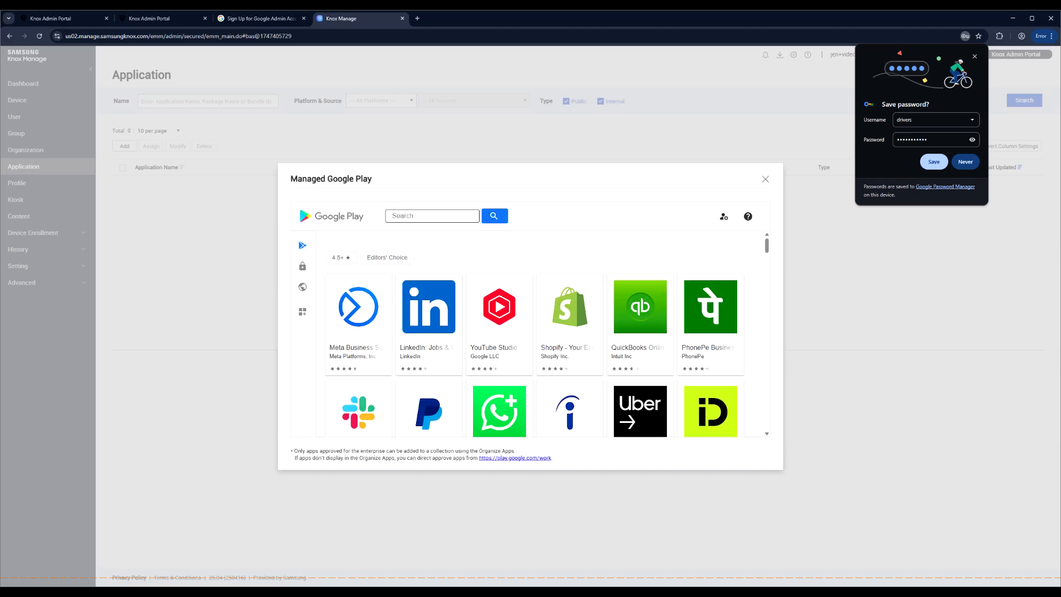
click(450, 215)
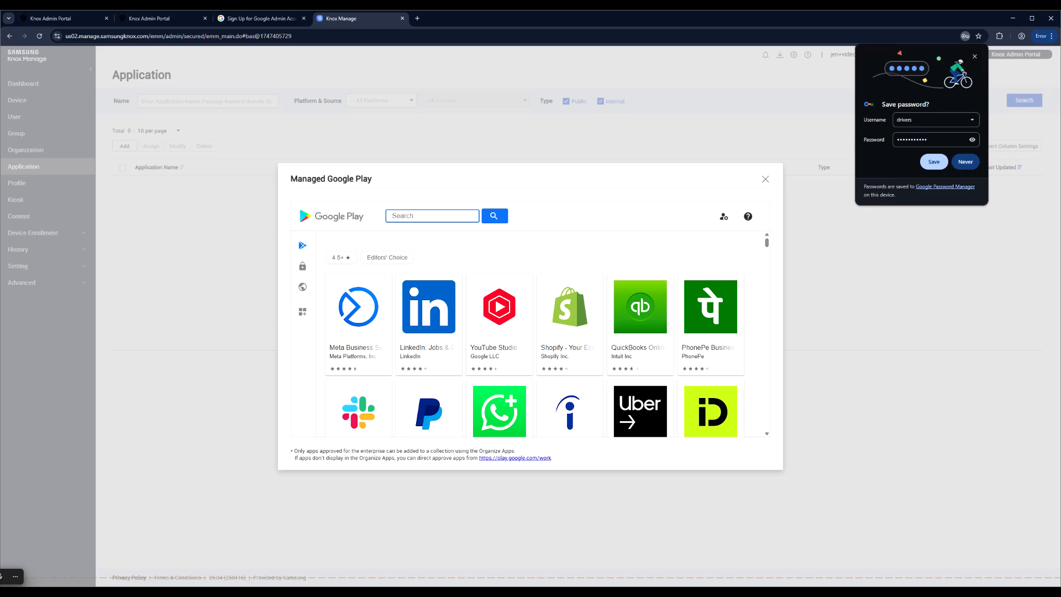
text(knox remote support)
key(Return)
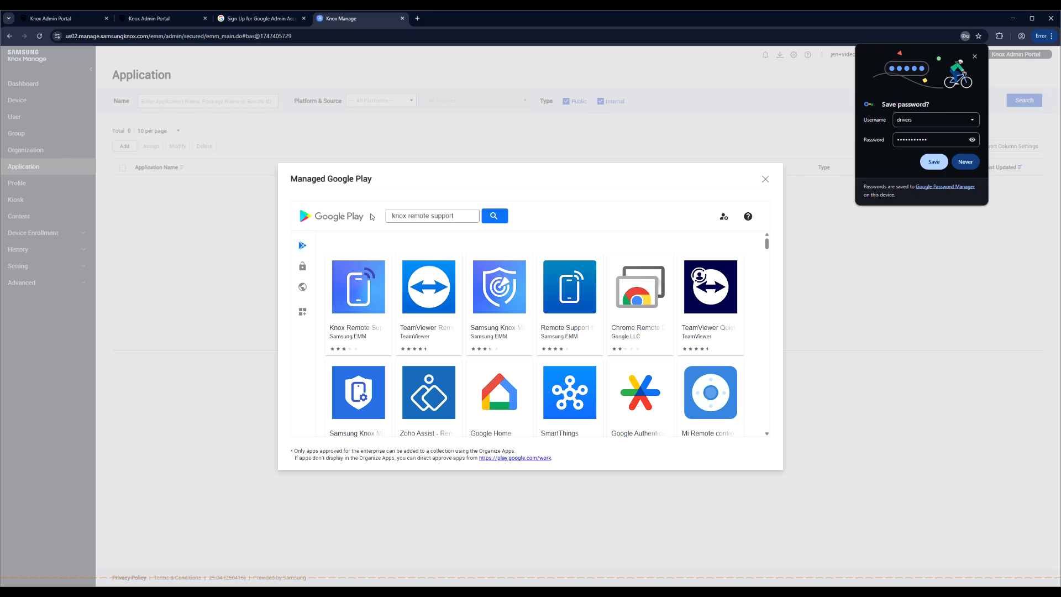
- Select Knox Remote Support, save it and proceed to its assignment
click(352, 331)
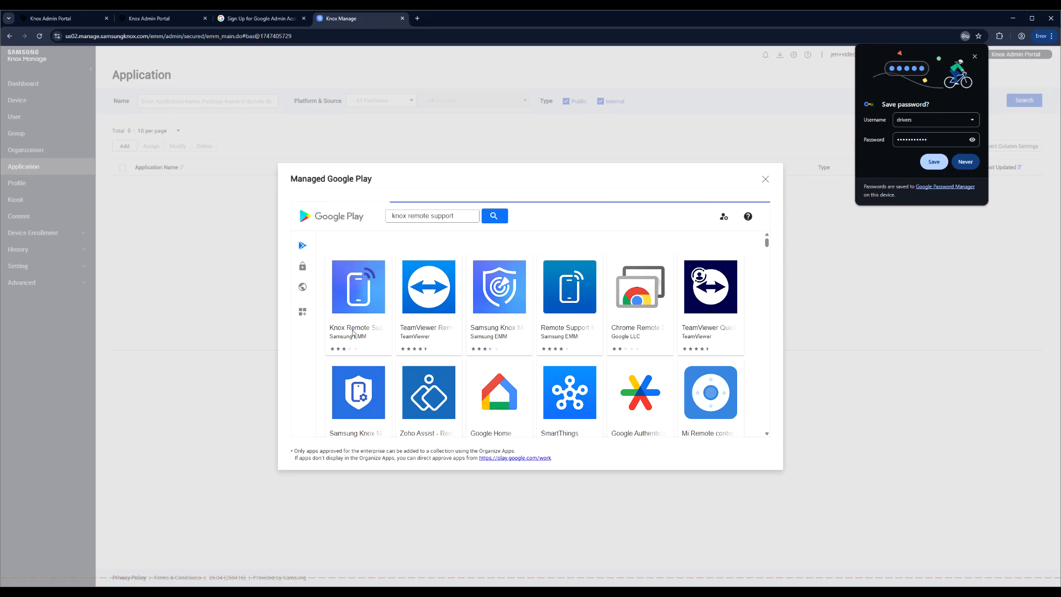
click(656, 338)
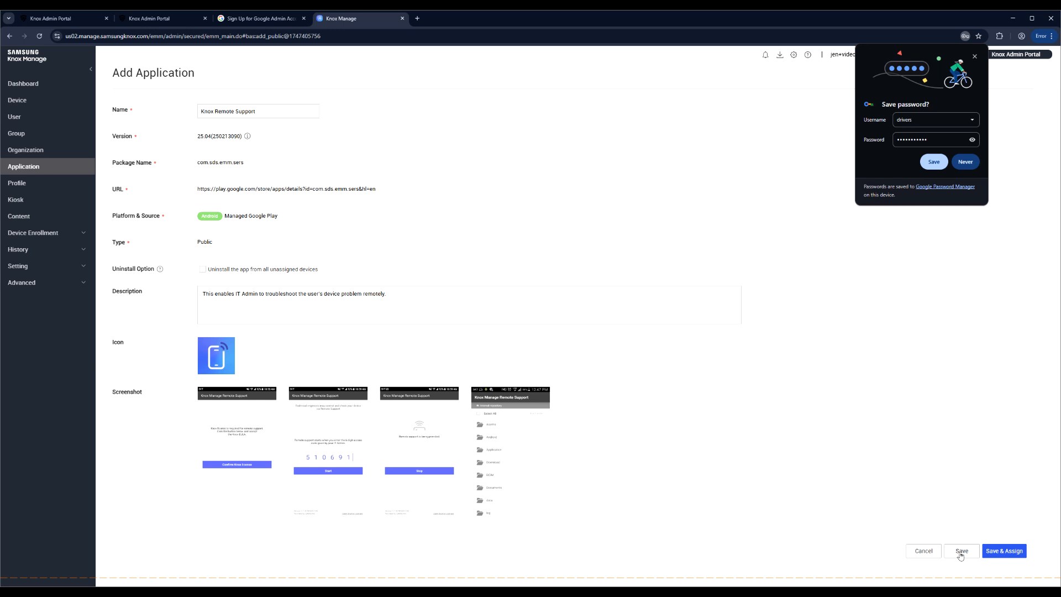
click(1007, 555)
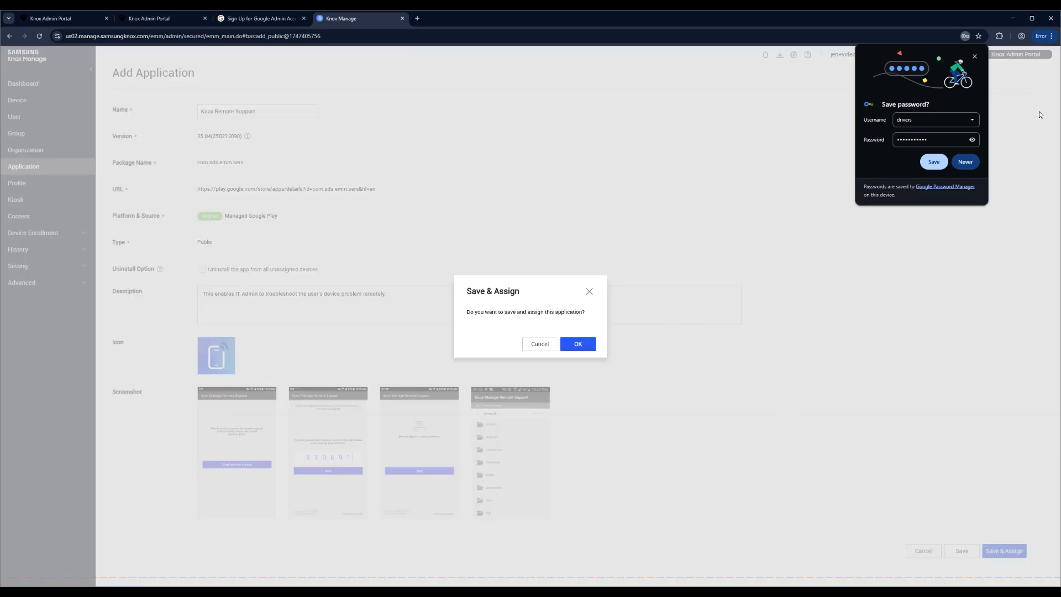
click(974, 56)
click(593, 344)
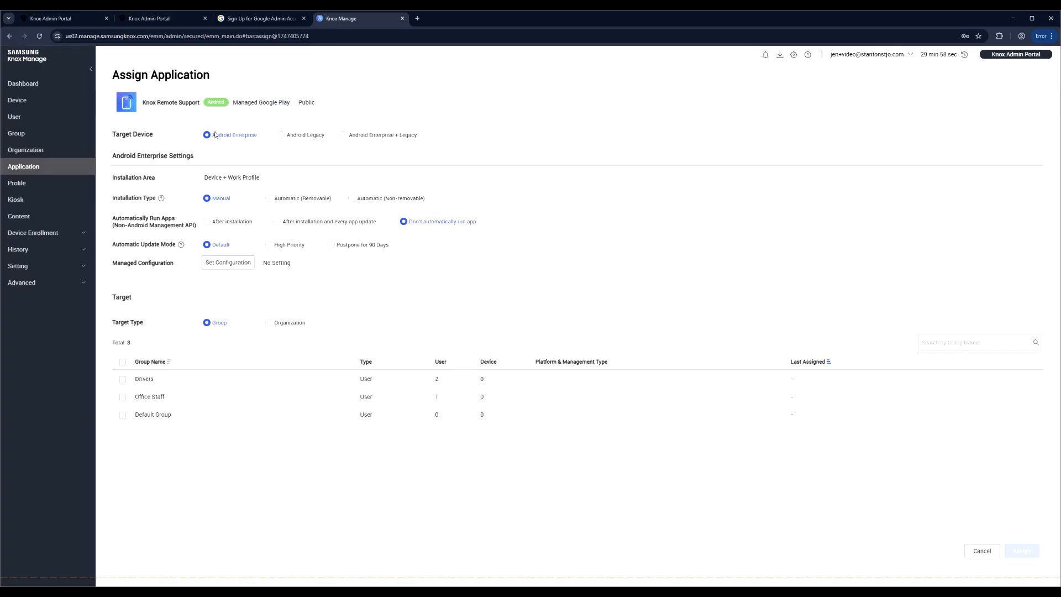
- Set installation to Automatic (Removable) and auto-run to After installation
click(270, 200)
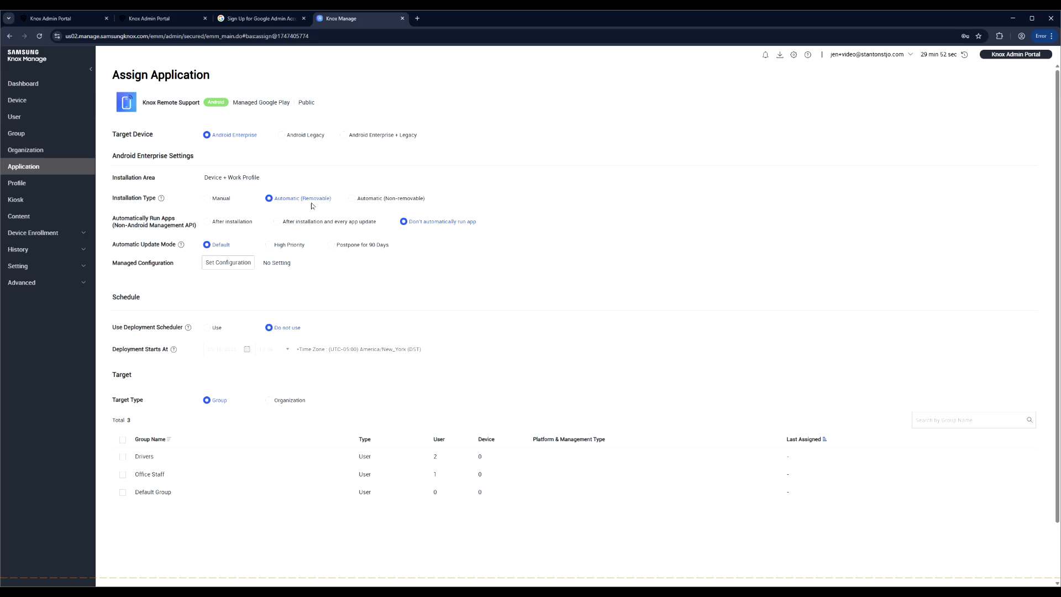
click(208, 223)
click(278, 221)
click(204, 222)
- Assign the app to Drivers, Office Staff and Default Group and confirm
click(123, 456)
click(123, 475)
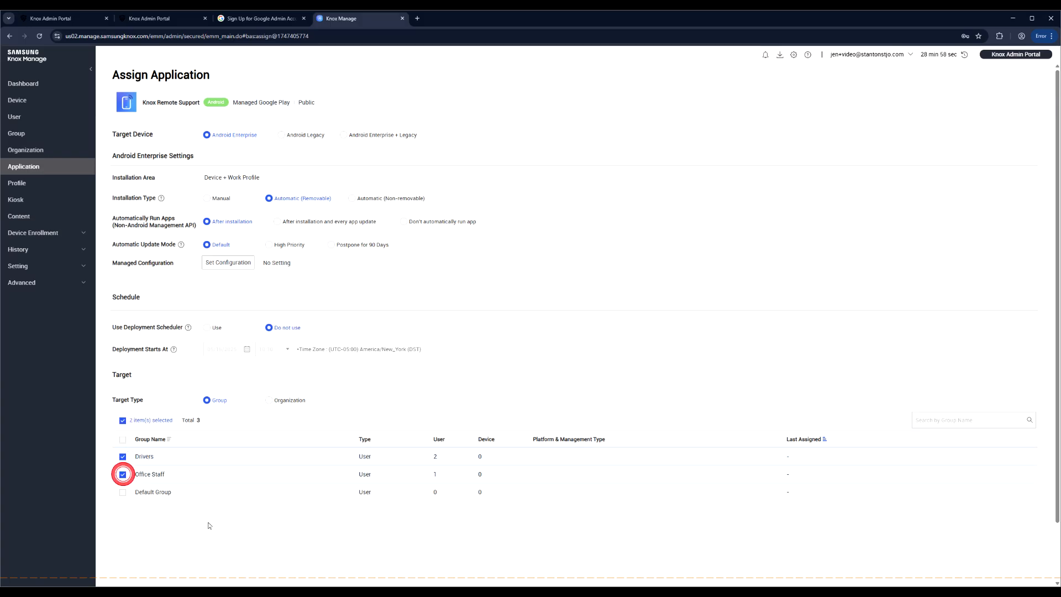
click(123, 492)
scroll(619, 545, down, 1)
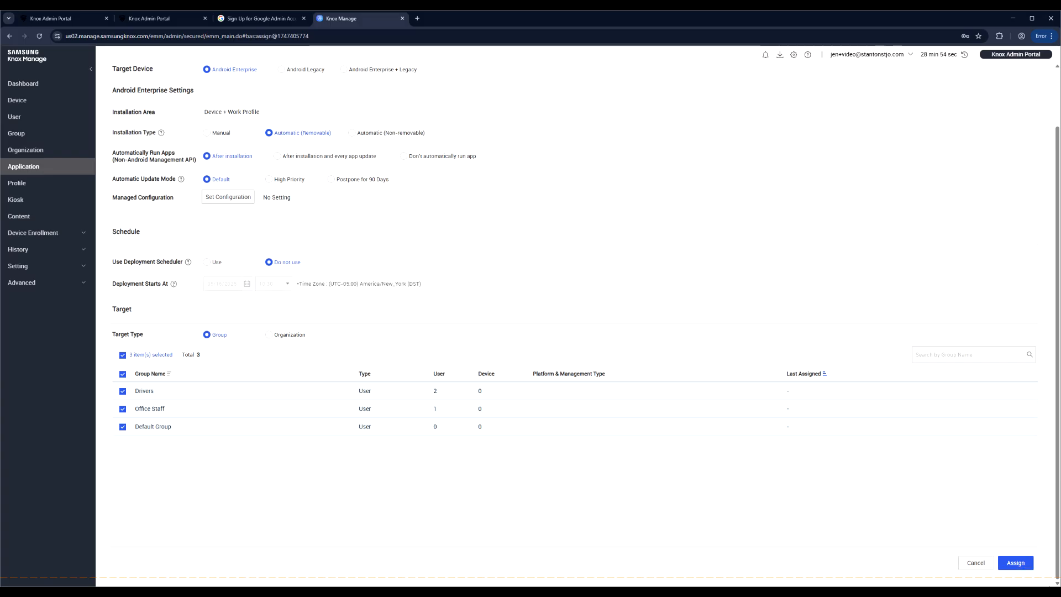
click(1015, 562)
click(688, 413)
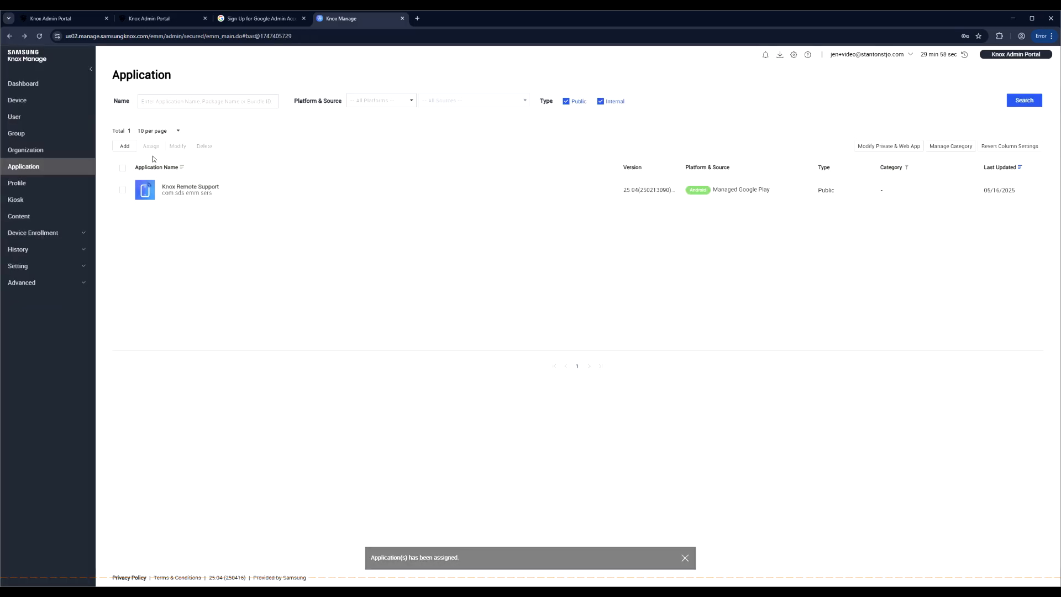
- Check Knox Remote Support's assigned groups, then search Managed Google Play for Paycom
click(194, 189)
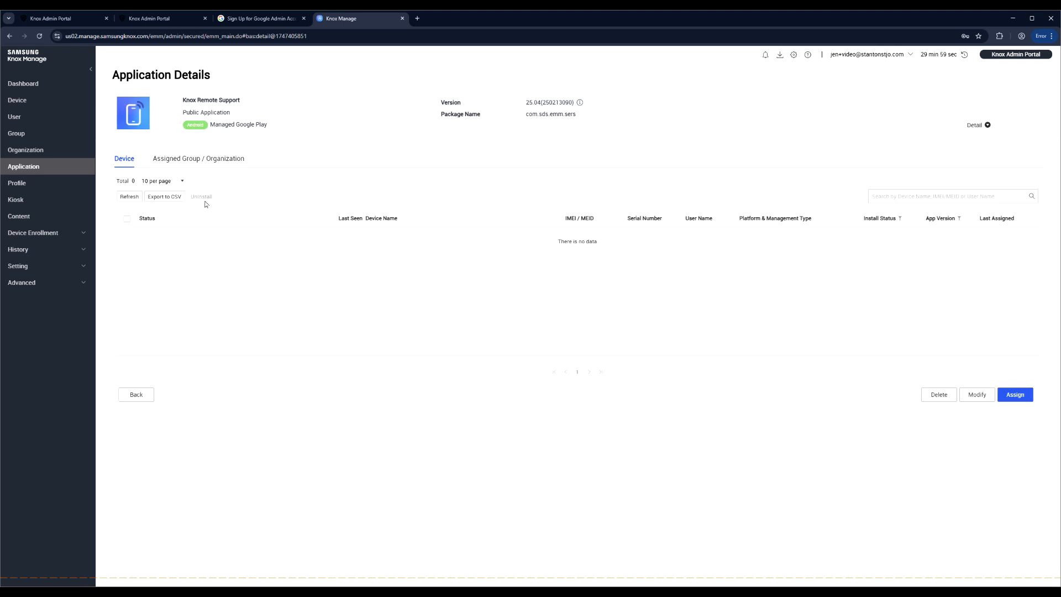
click(186, 160)
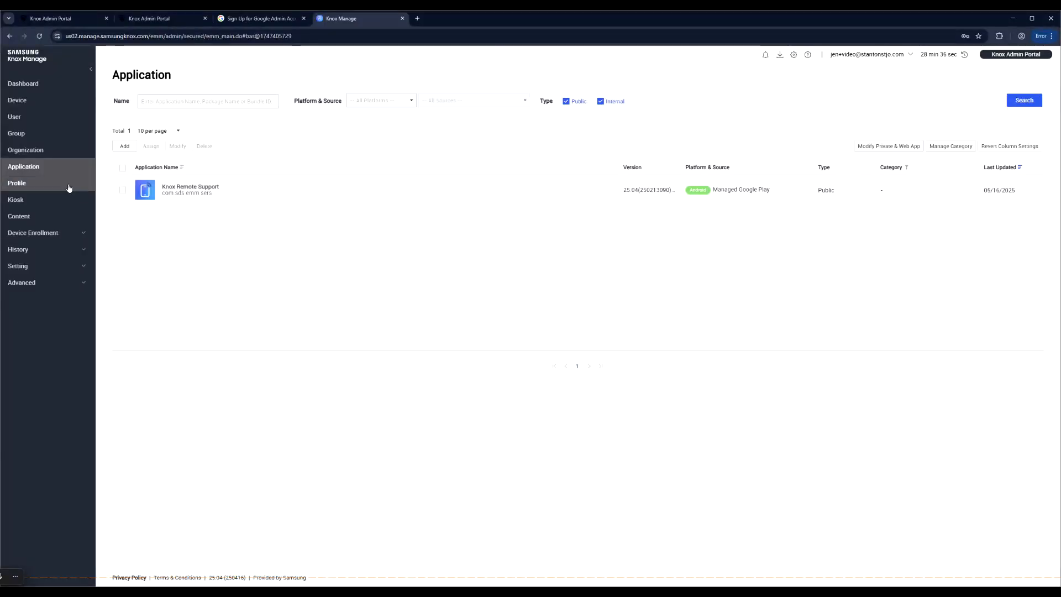
click(124, 146)
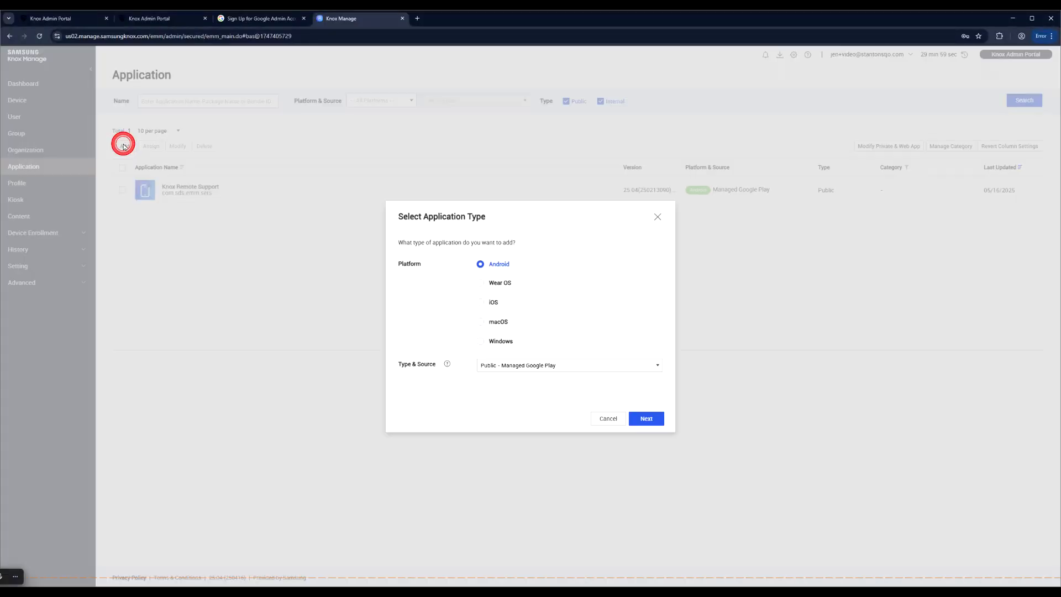
click(646, 419)
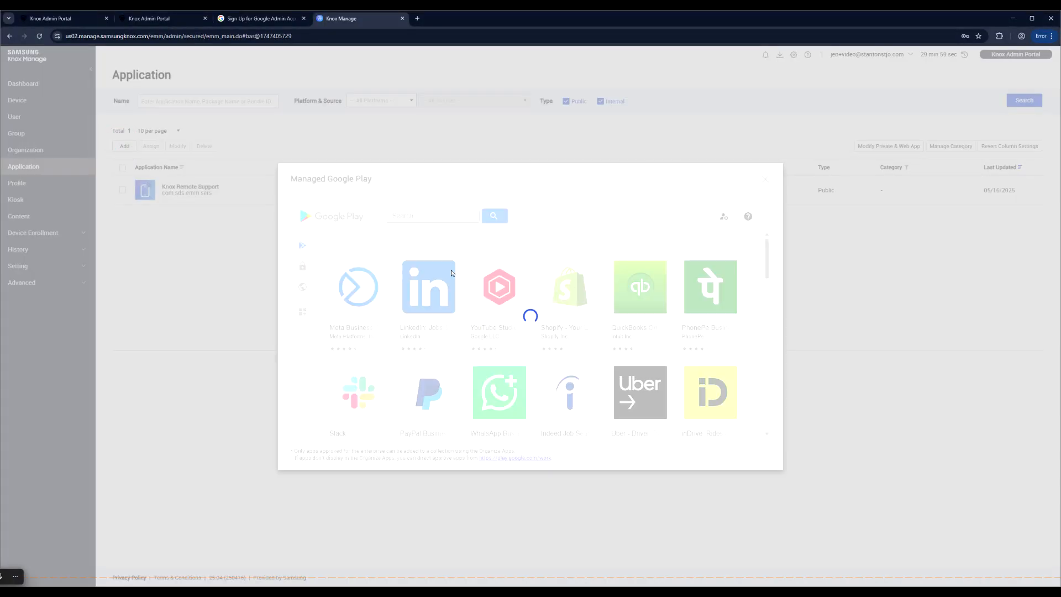
text(paycom)
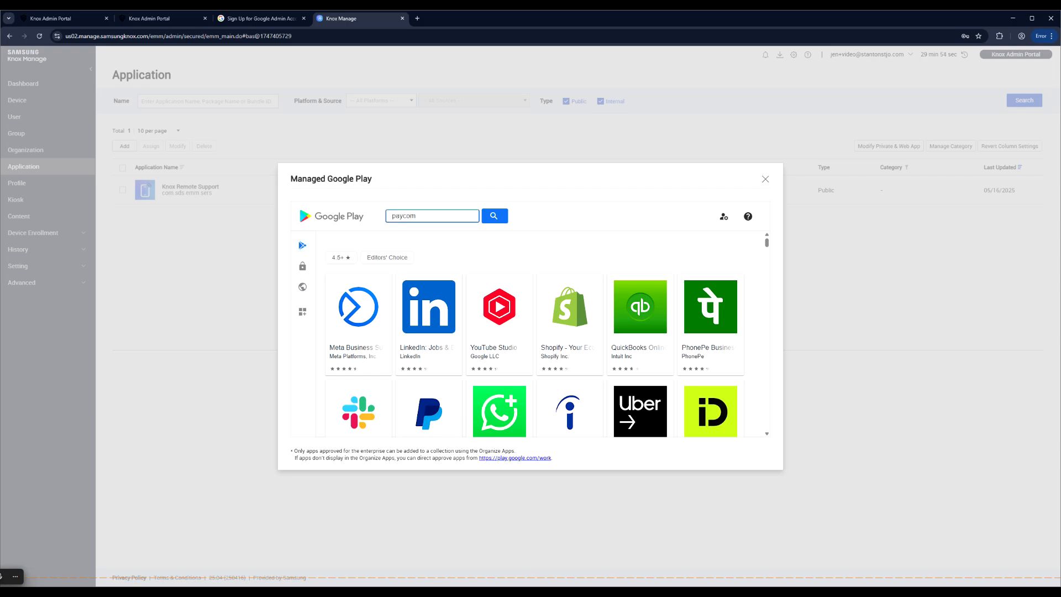
click(493, 216)
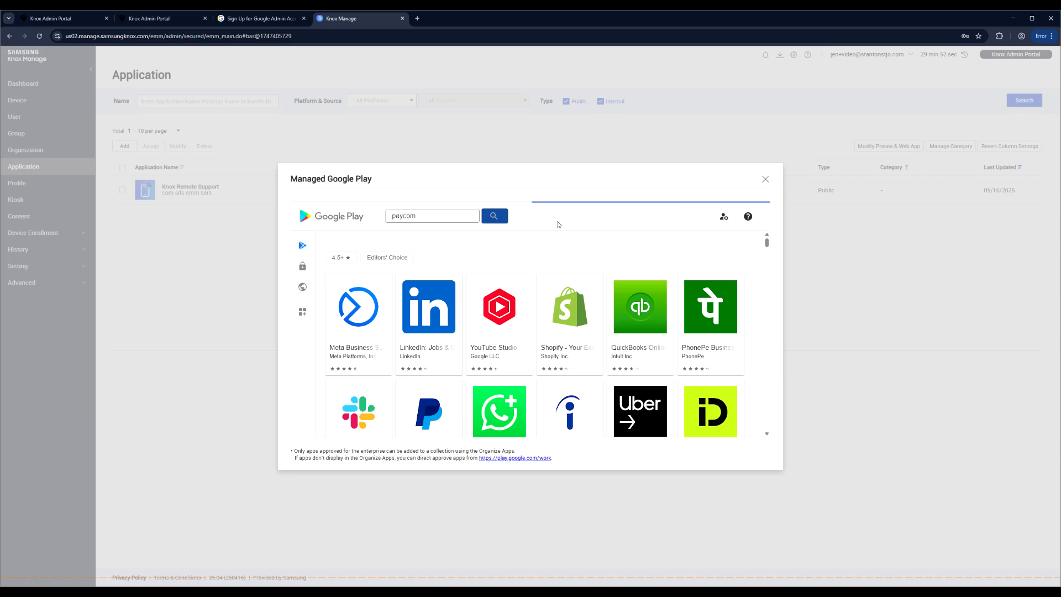
- Select Paycom, save it for assignment and set installation to Automatic (Removable)
click(359, 305)
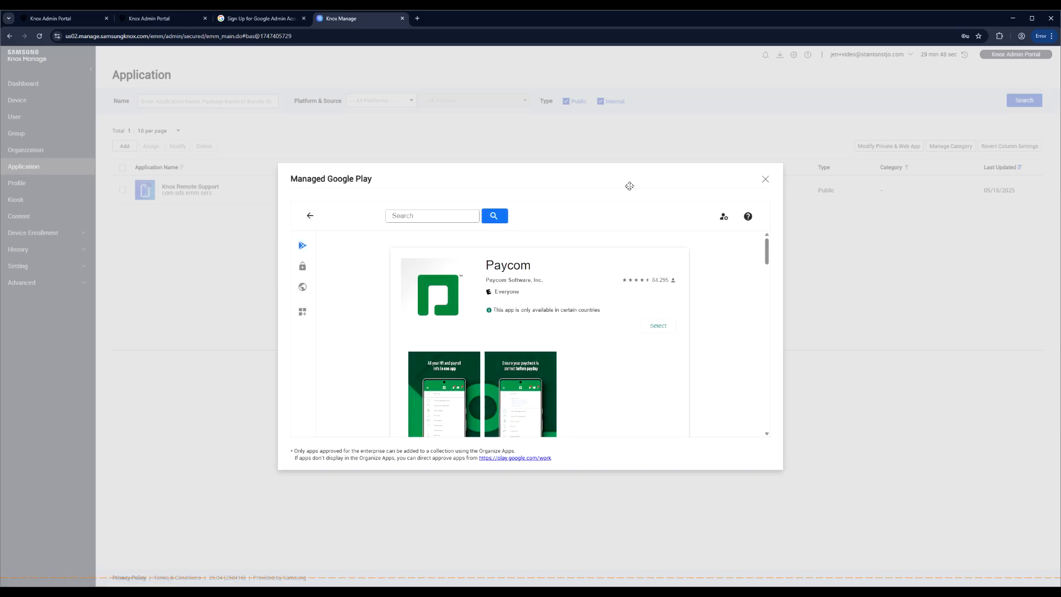
click(657, 326)
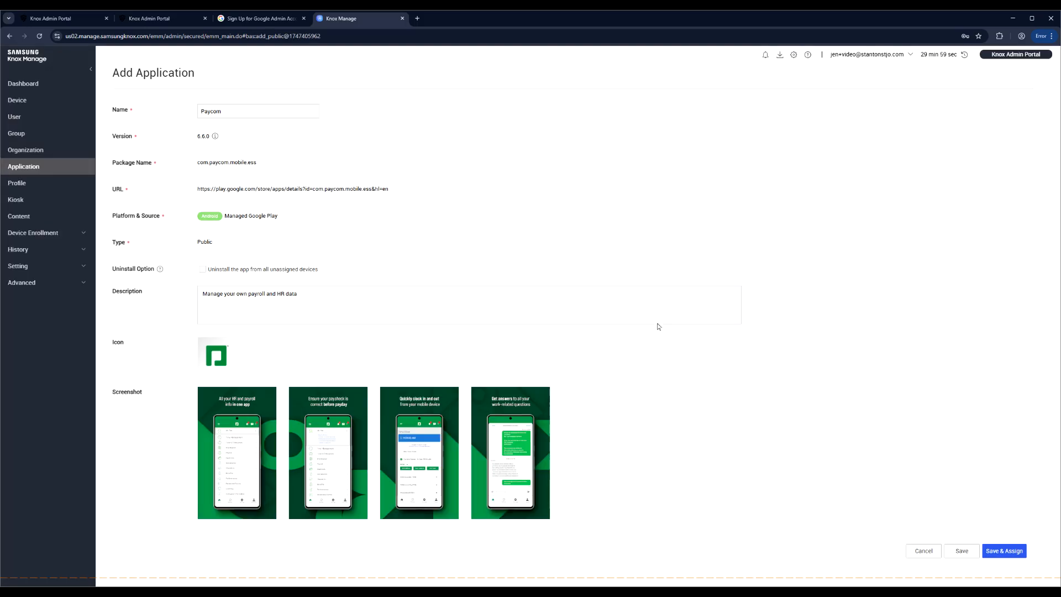
click(1006, 552)
click(581, 345)
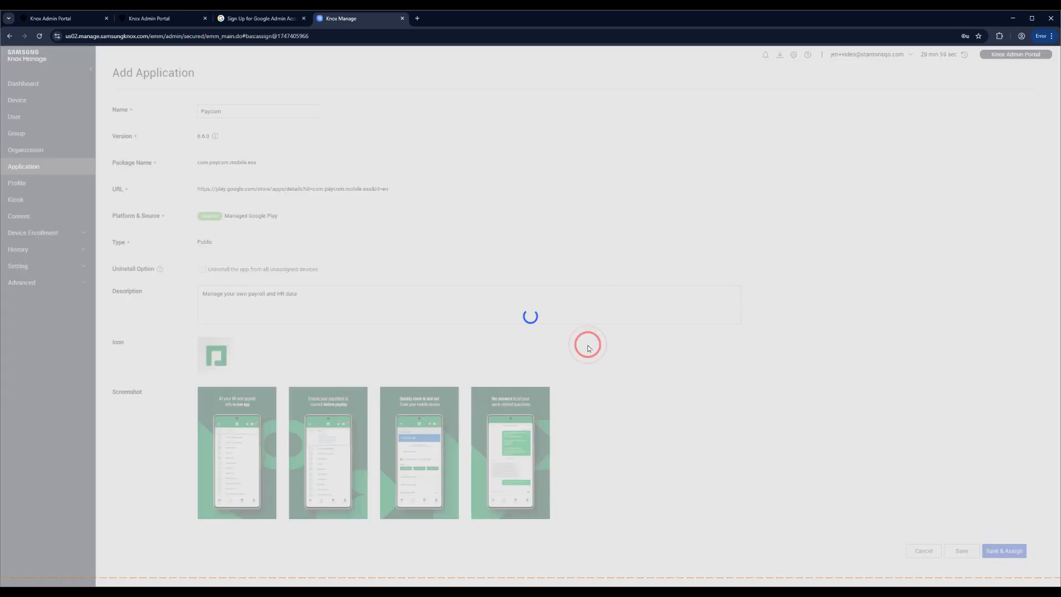
click(284, 202)
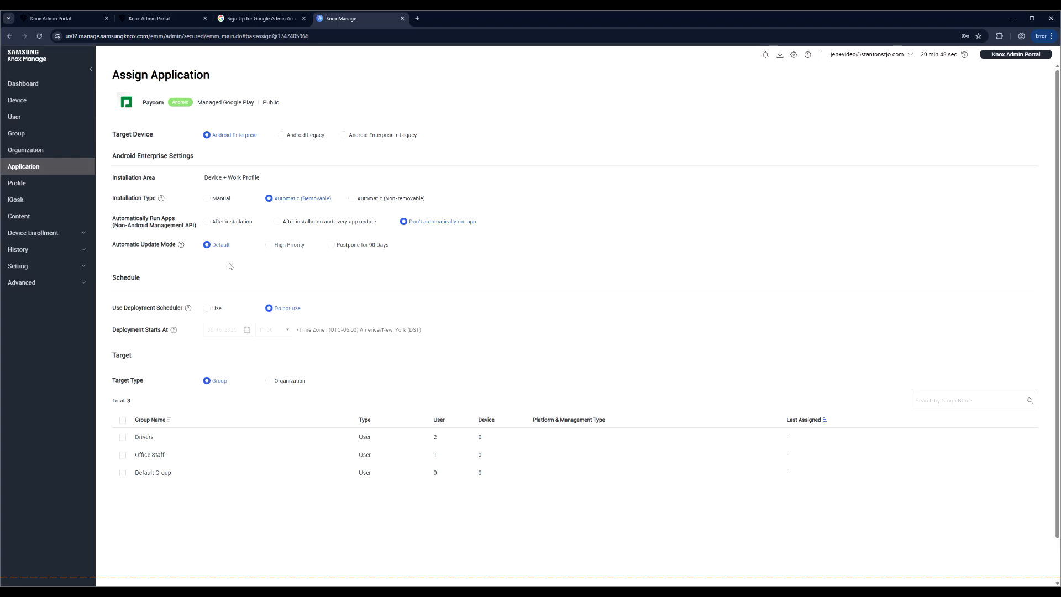
- Target Drivers, Office Staff and Default Group for Paycom and confirm the assignment
click(123, 437)
click(122, 456)
click(123, 472)
scroll(386, 514, down, 2)
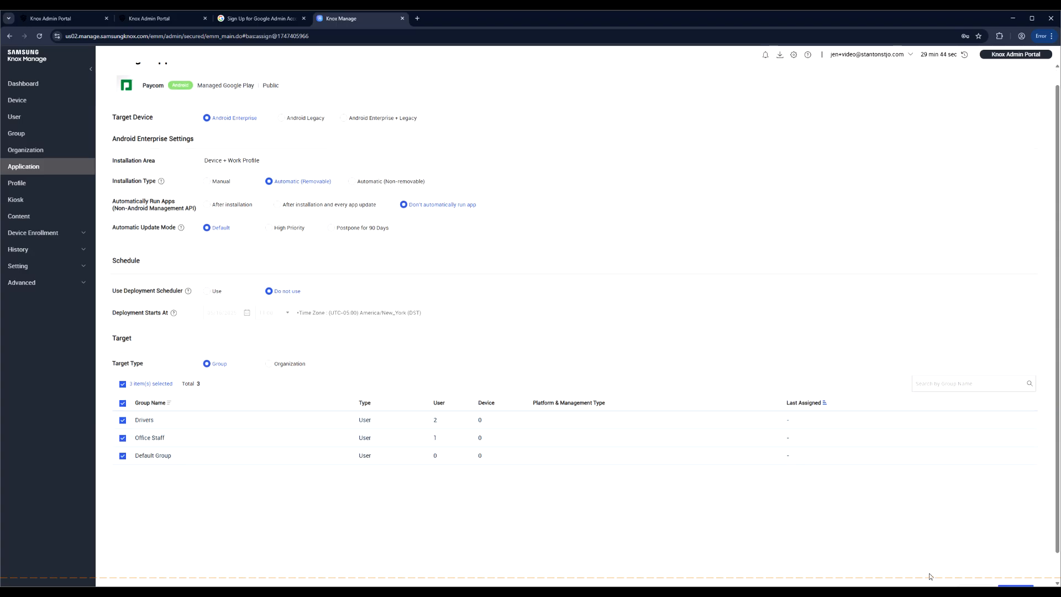
click(1004, 561)
click(691, 408)
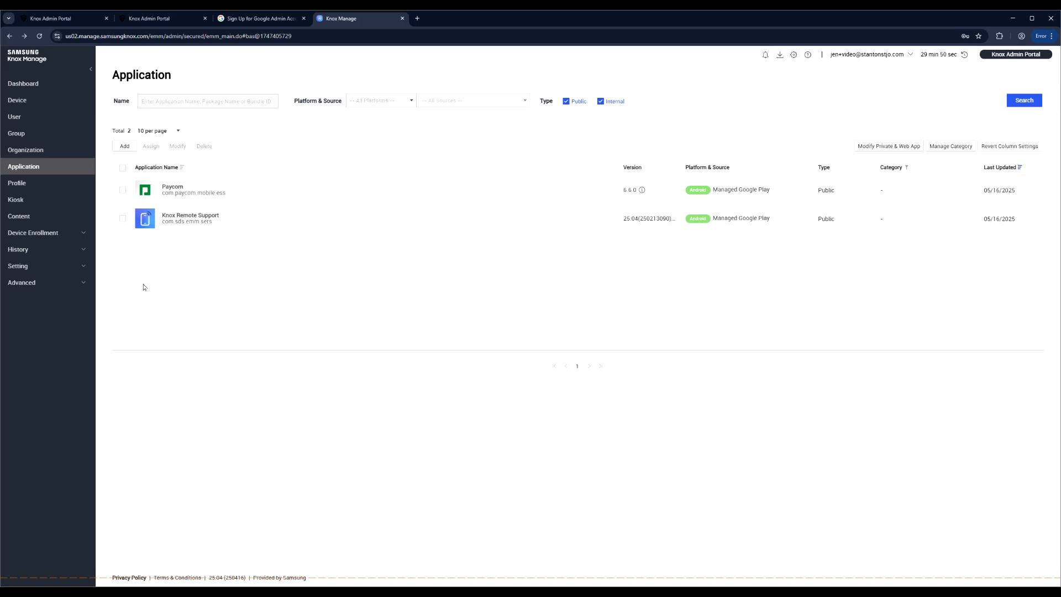
click(40, 208)
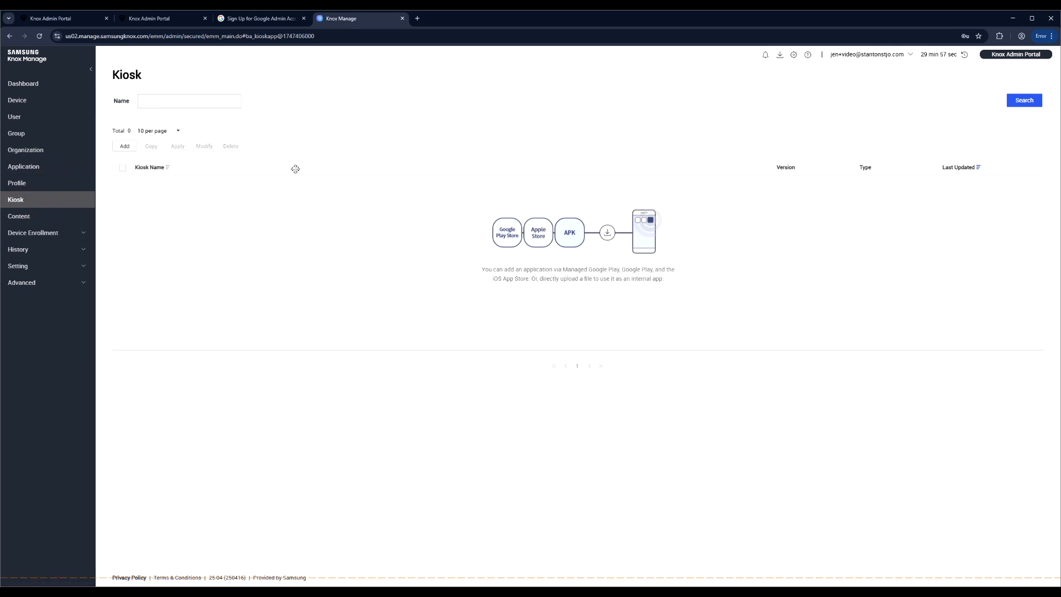
- Start a Multi Apps Mode kiosk named DriversKiosk with package suffix 'driv'
click(124, 147)
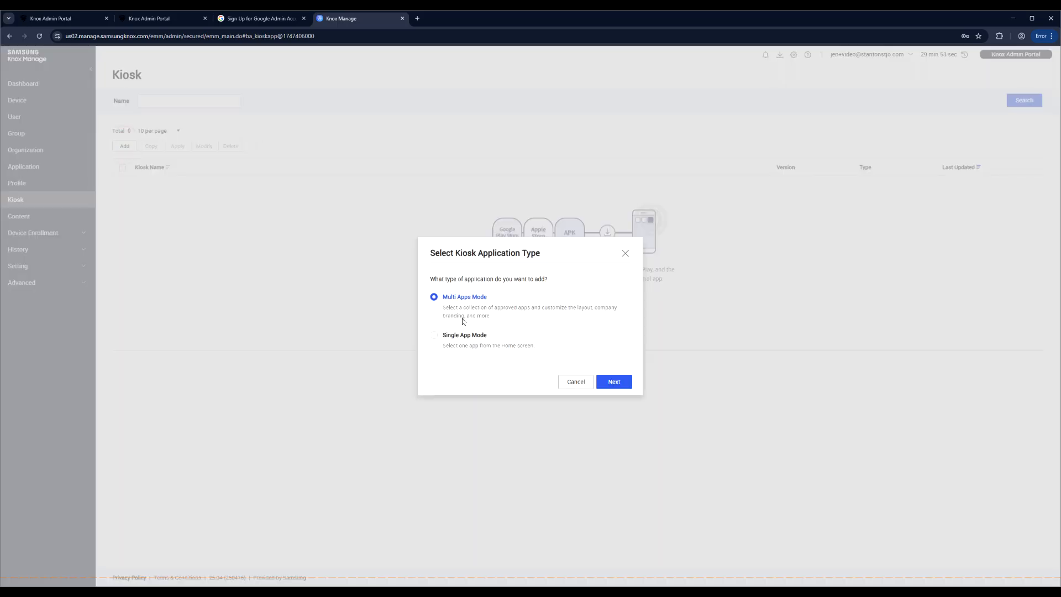
click(614, 381)
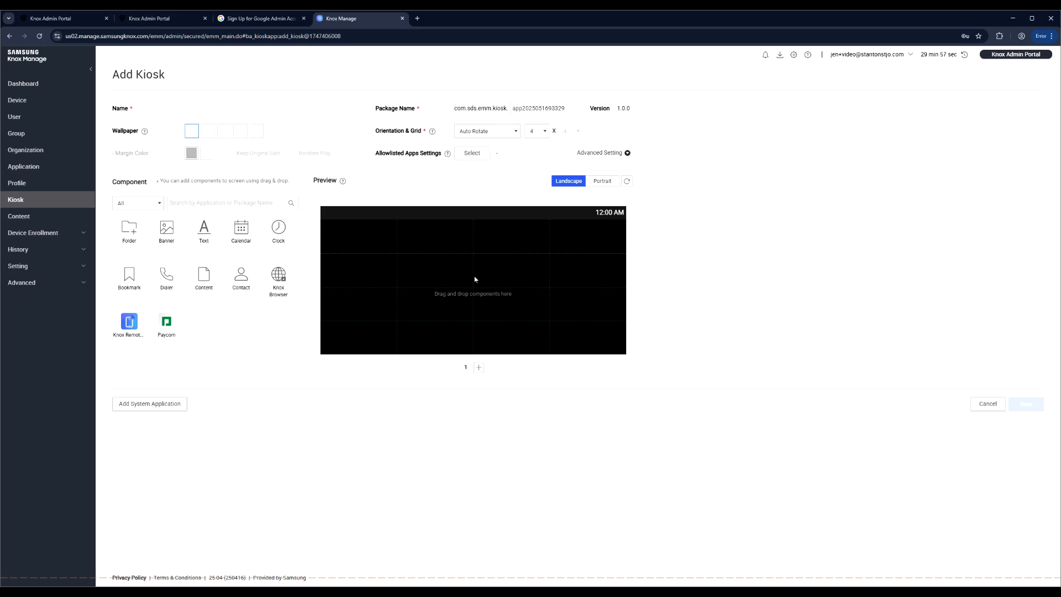
click(284, 107)
text(DriversKiosk)
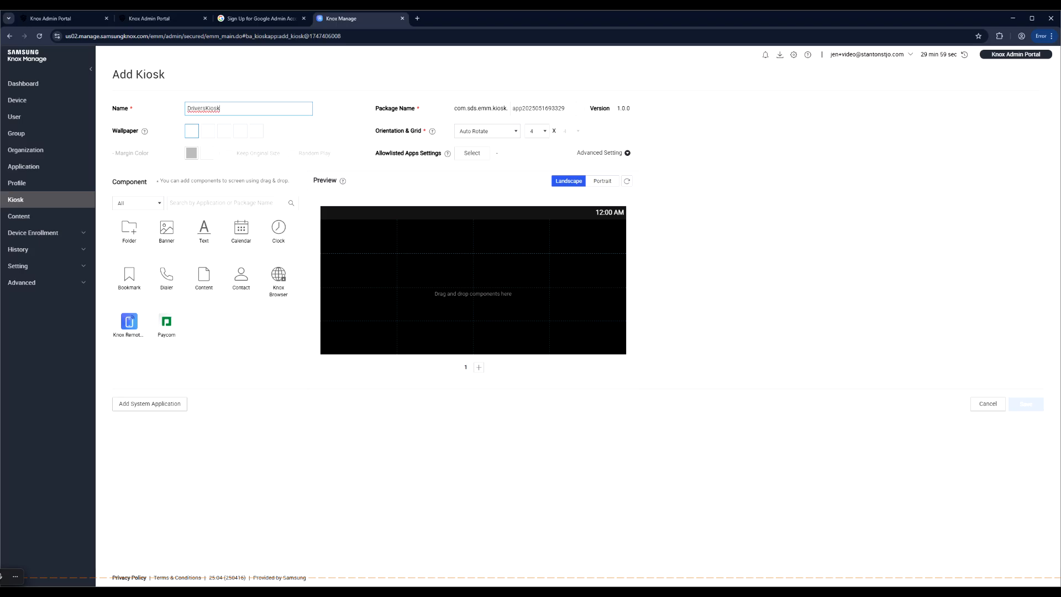
click(192, 133)
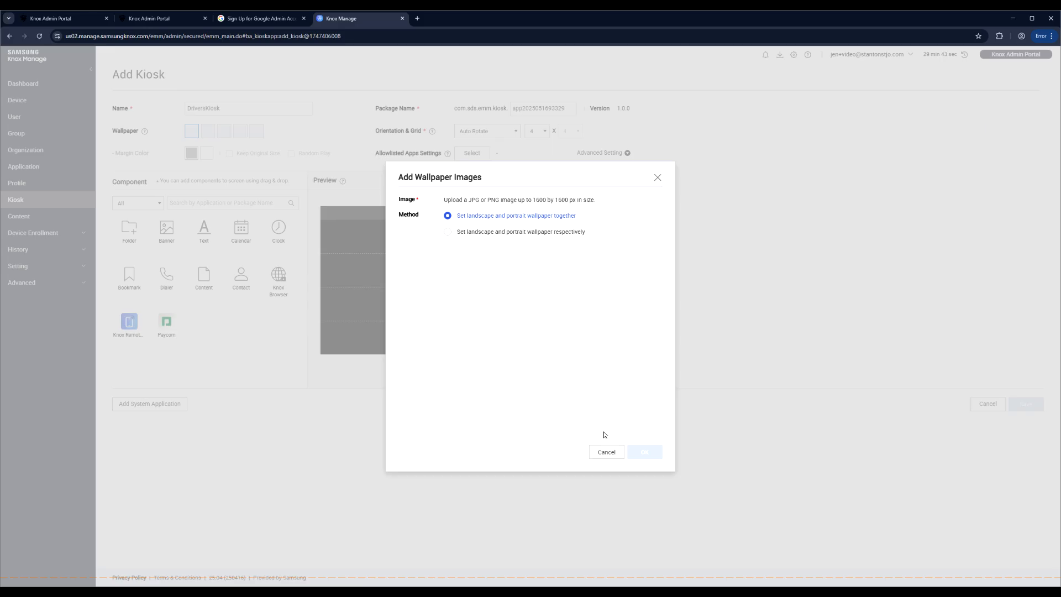
click(608, 452)
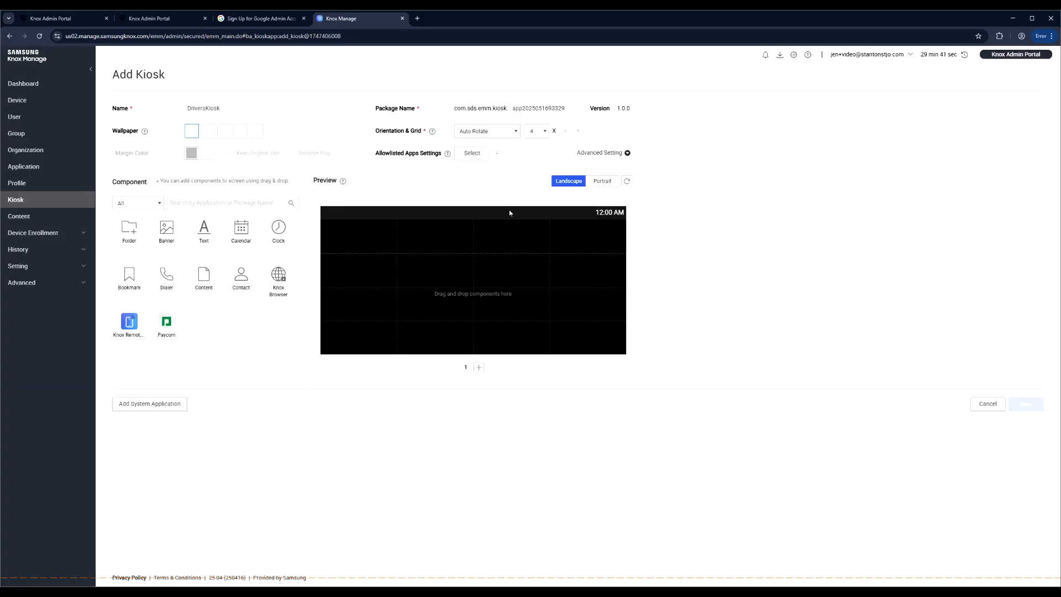
double_click(544, 108)
text(driverskiosk)
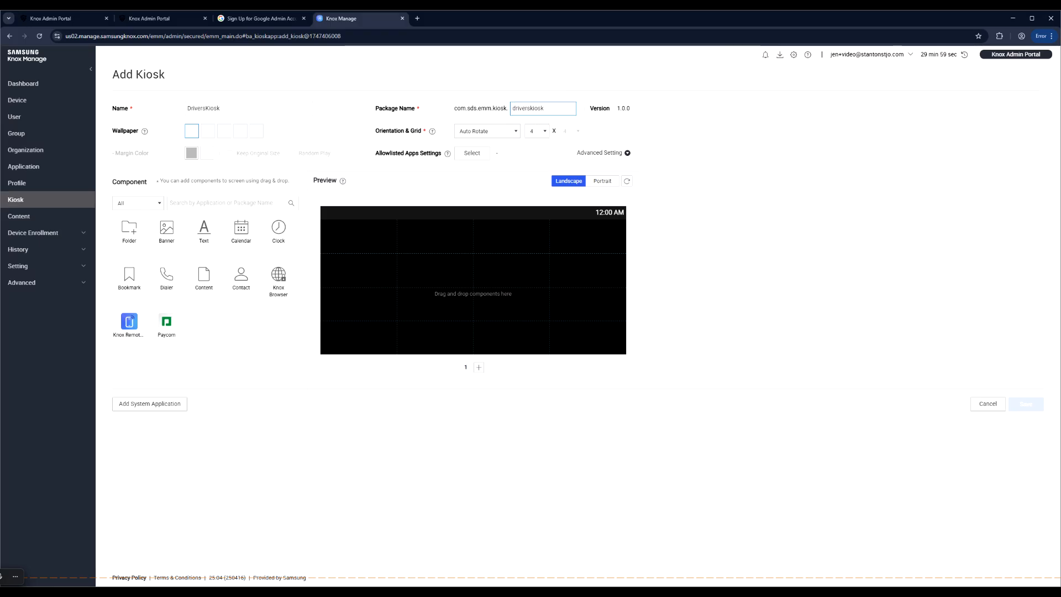
- Allowlist Knox Remote Support and place Paycom in the home screen's bottom-left cell
click(473, 155)
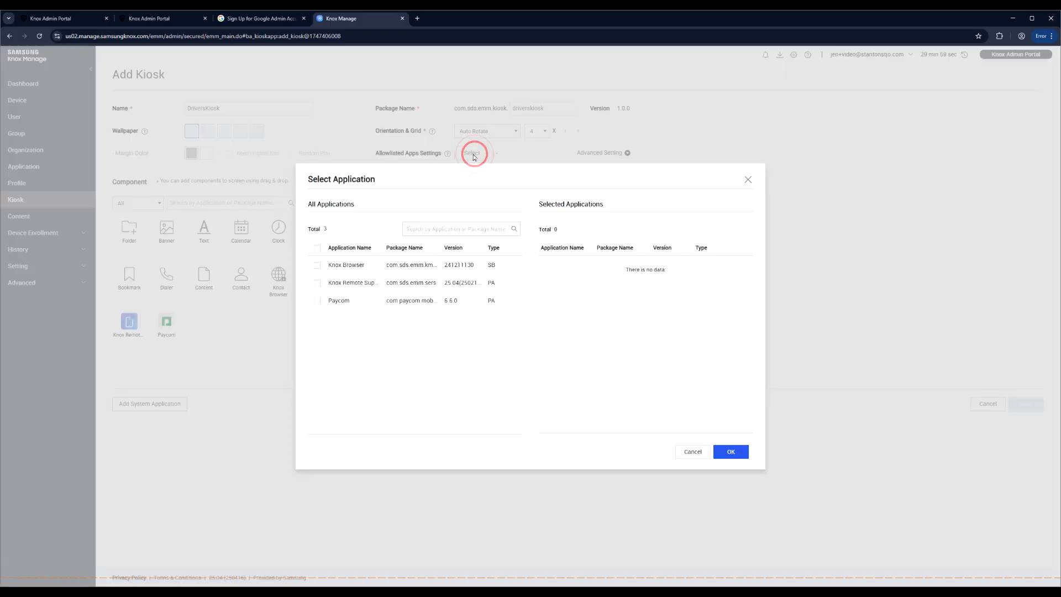
click(316, 283)
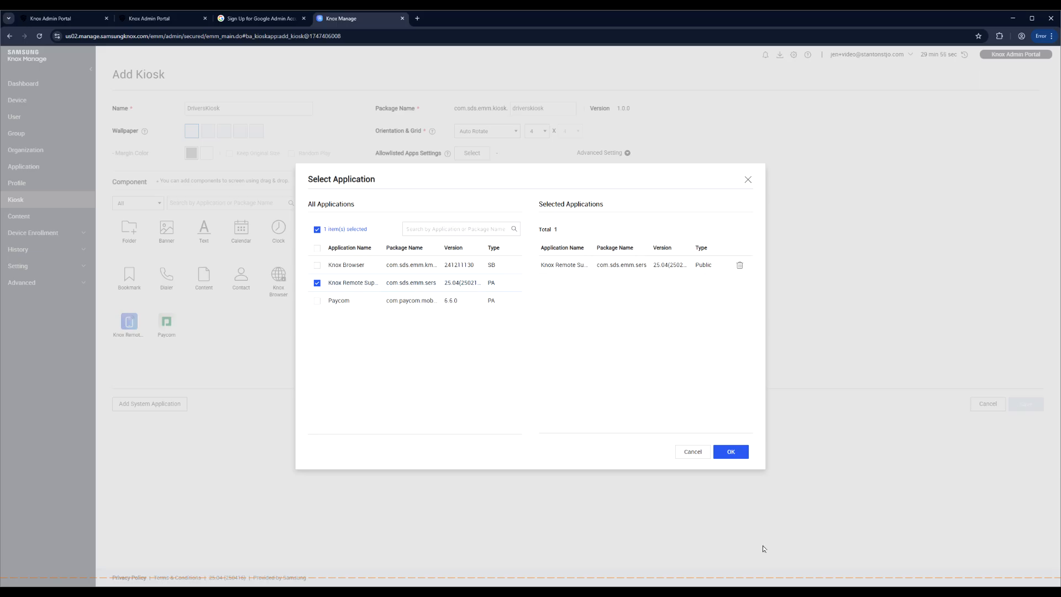
click(731, 452)
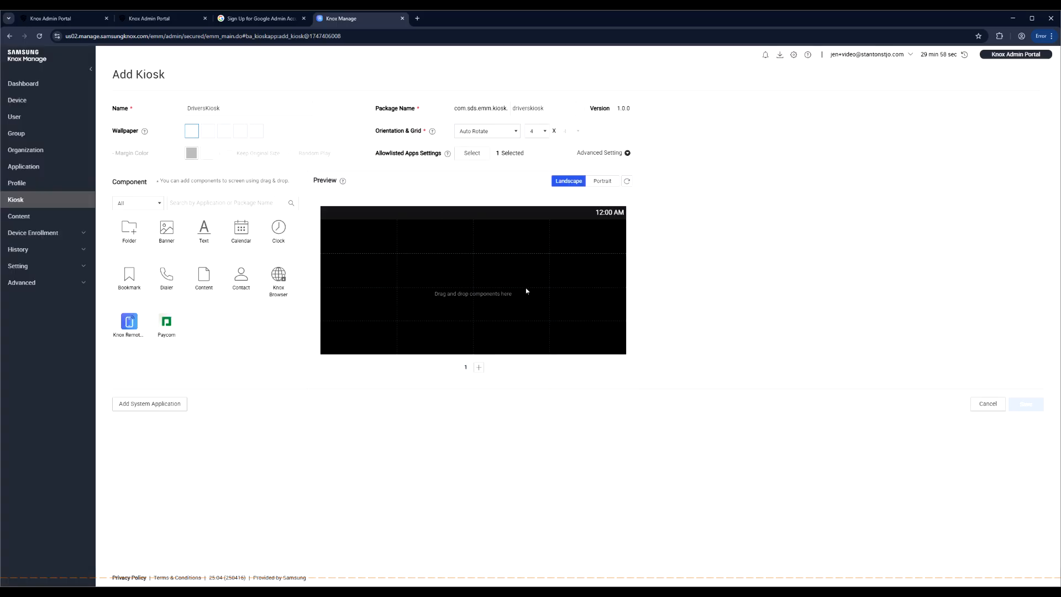
drag(169, 326, 358, 334)
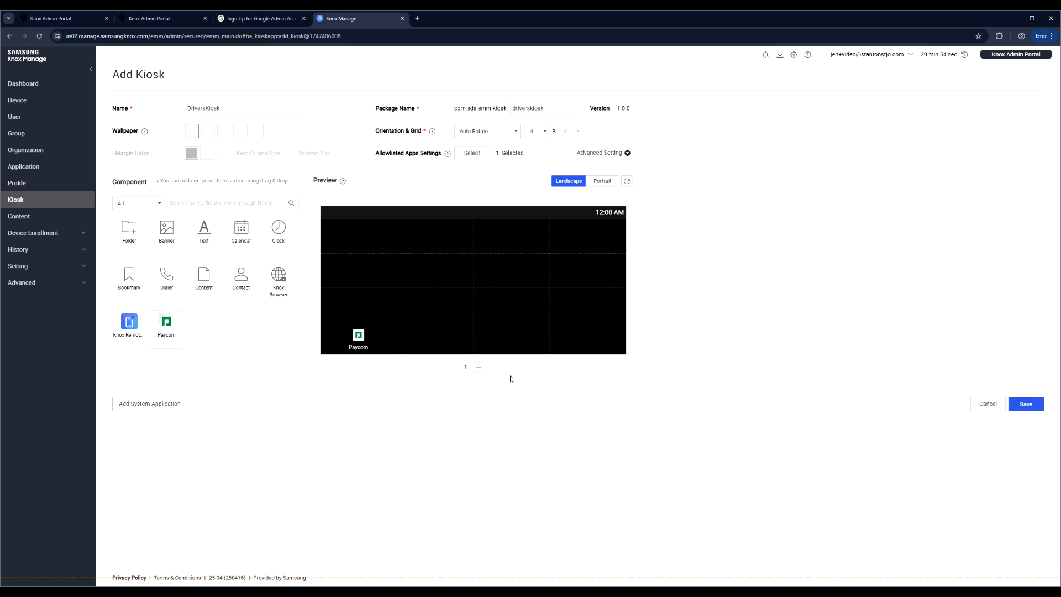
click(601, 181)
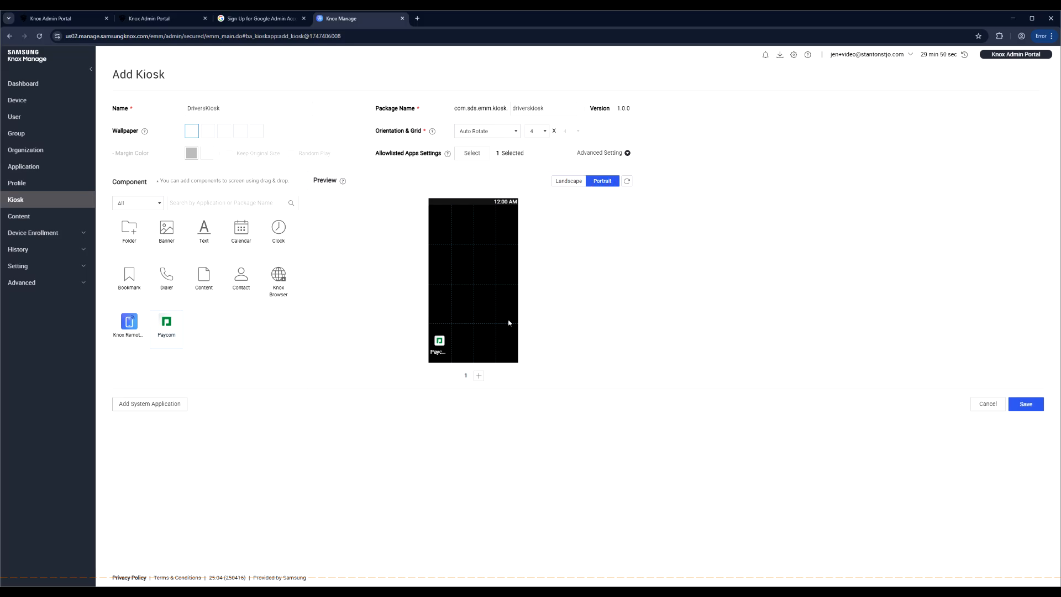
click(575, 181)
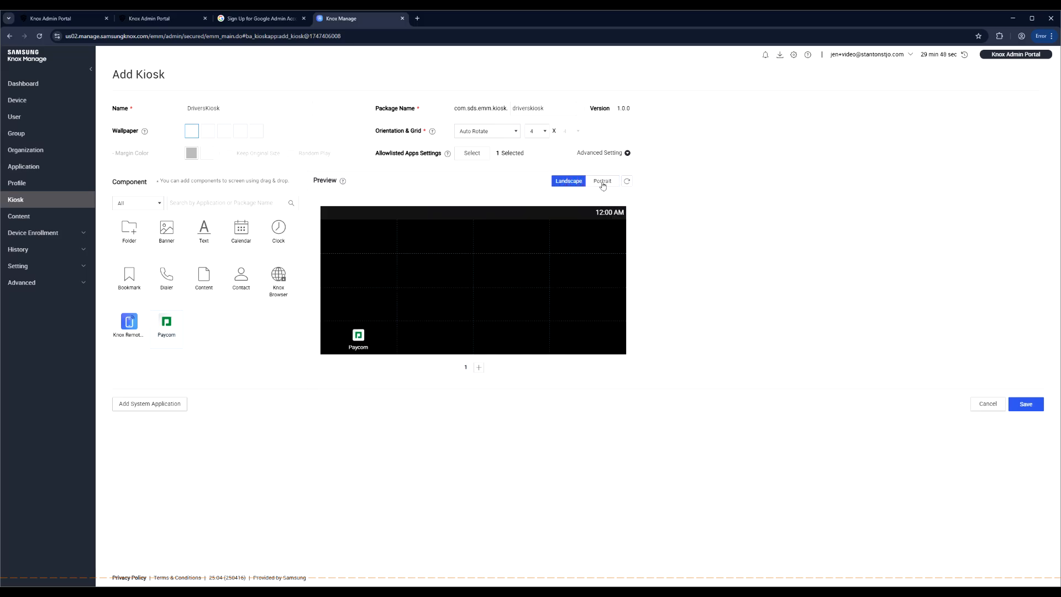
click(603, 154)
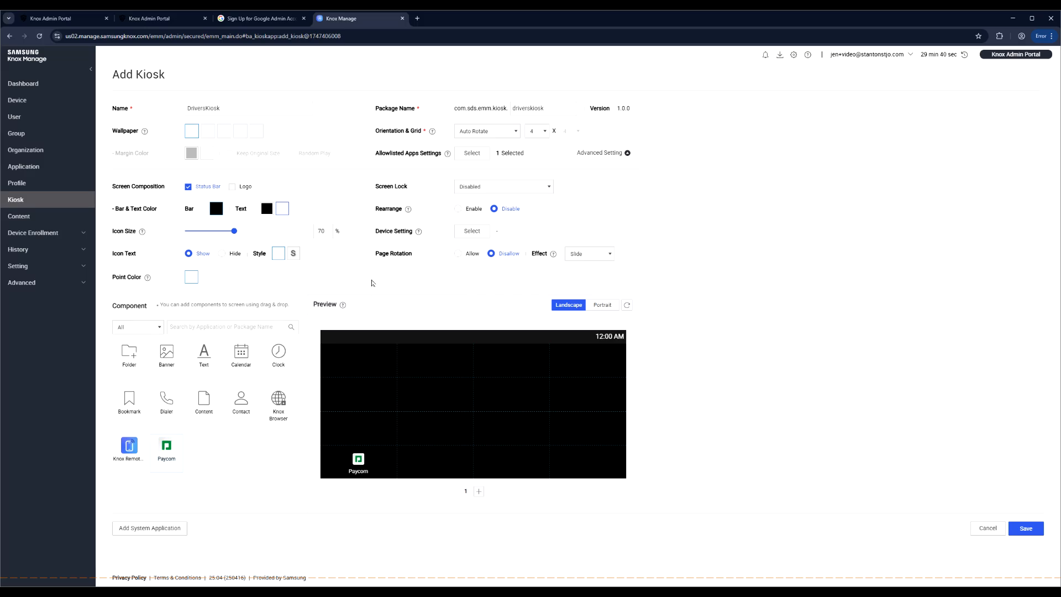
- Set kiosk icon size to 82% and tick Wi-Fi, Bluetooth, Hotspot, Flash Light and Display settings
drag(236, 233, 265, 231)
click(467, 233)
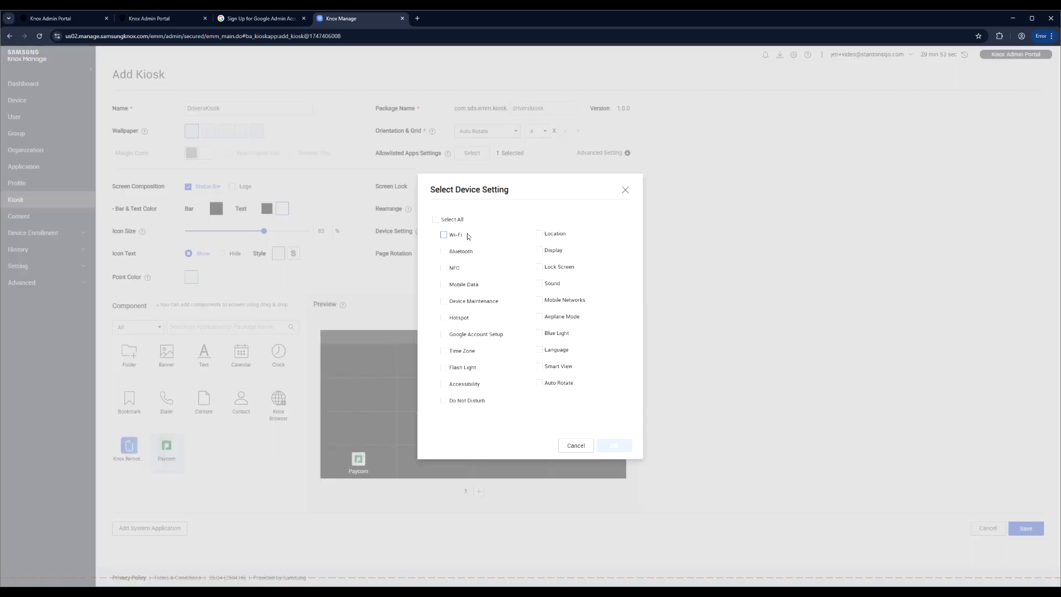
click(457, 234)
click(460, 251)
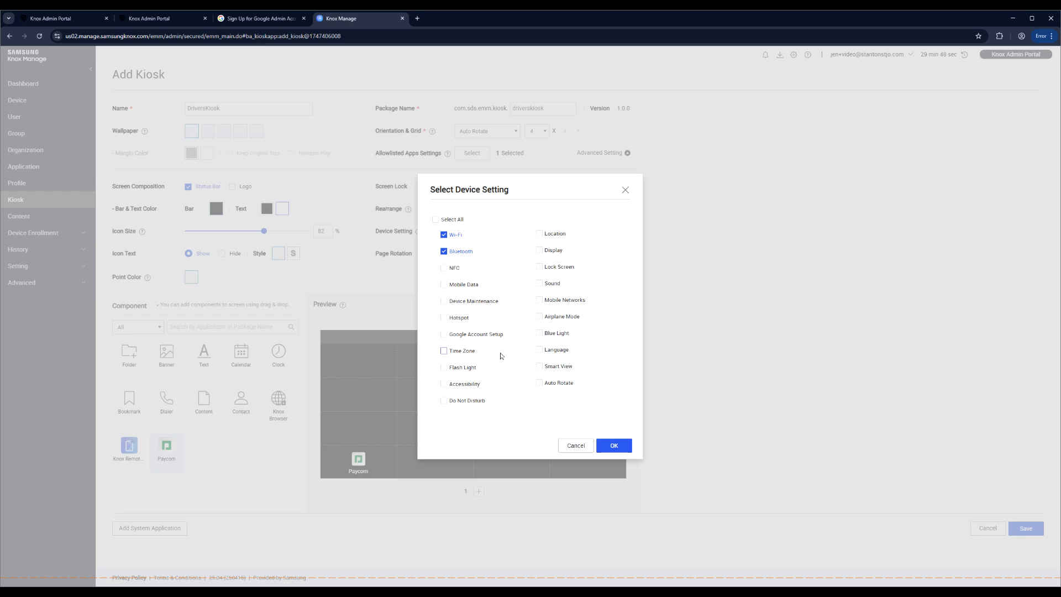
click(458, 318)
click(462, 366)
click(540, 250)
- Confirm the device settings and save the DriversKiosk kiosk
click(617, 446)
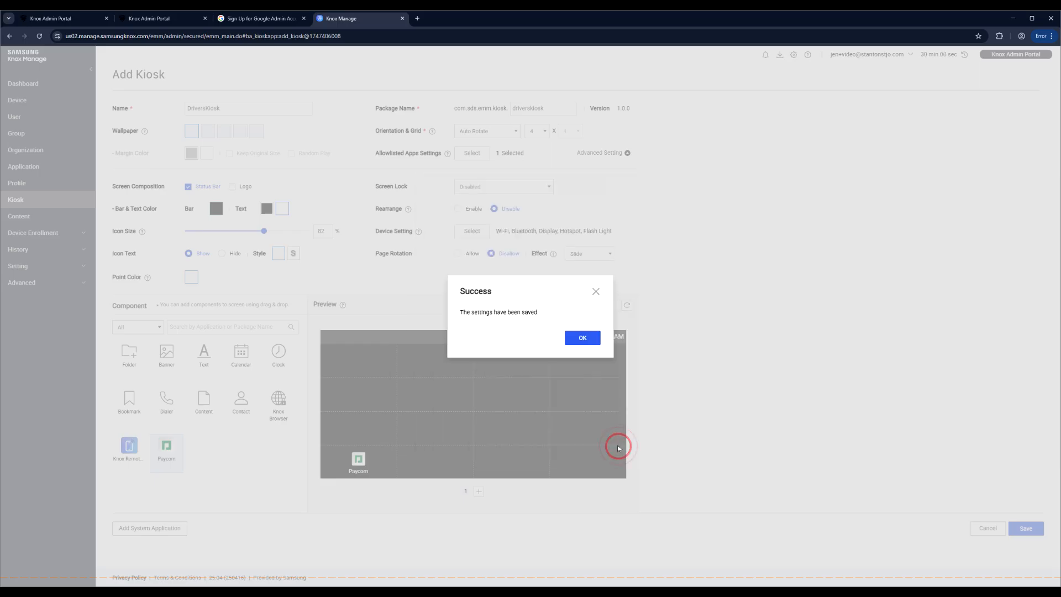
click(575, 339)
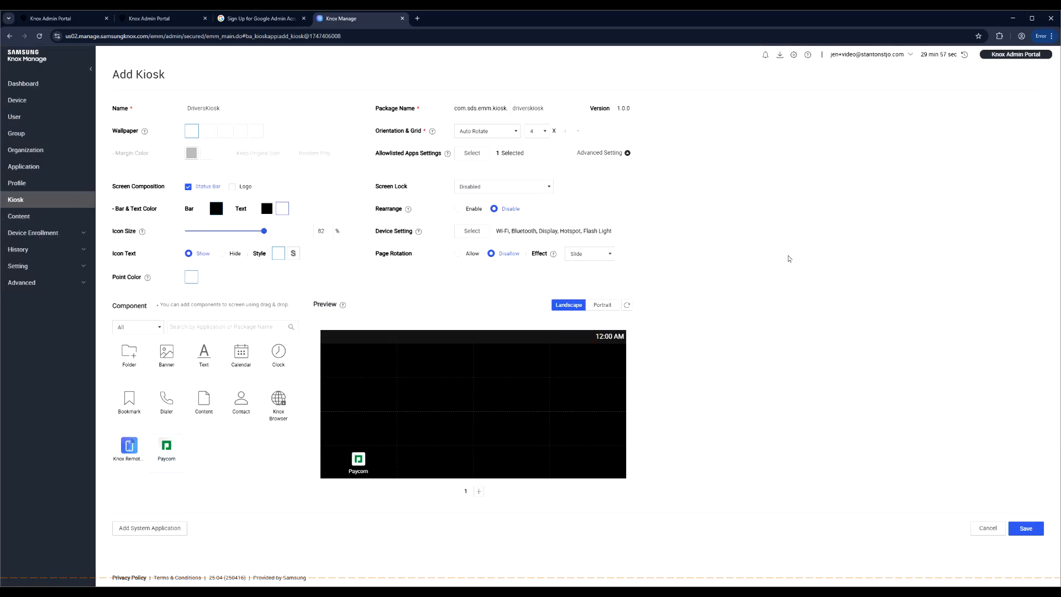
click(1028, 530)
click(583, 346)
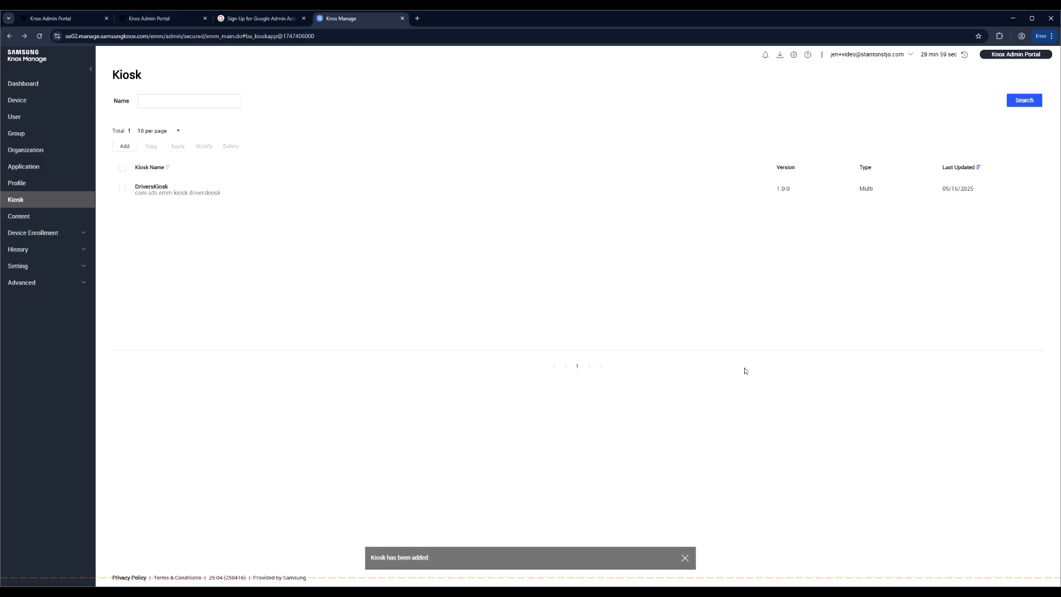
- Create profile 'DriversProfile' for Android Enterprise and save it to set its policy
click(22, 183)
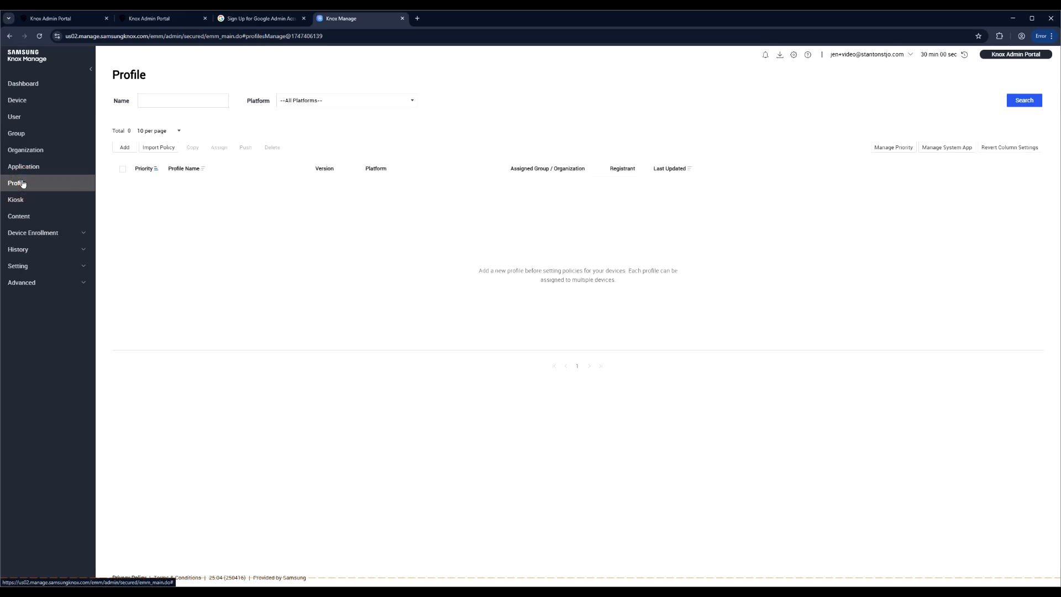
click(123, 147)
click(244, 109)
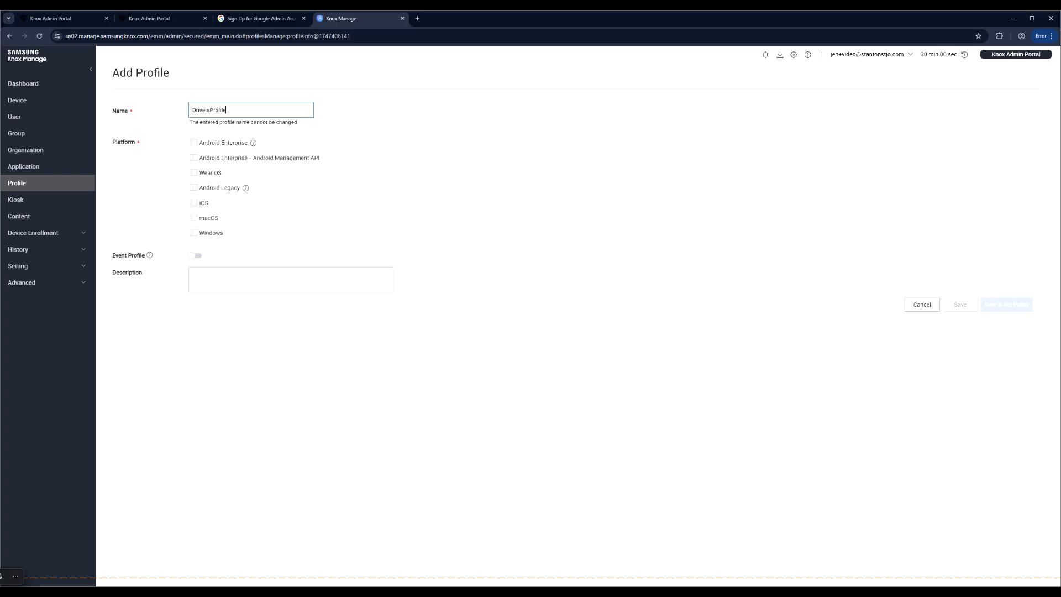
click(194, 142)
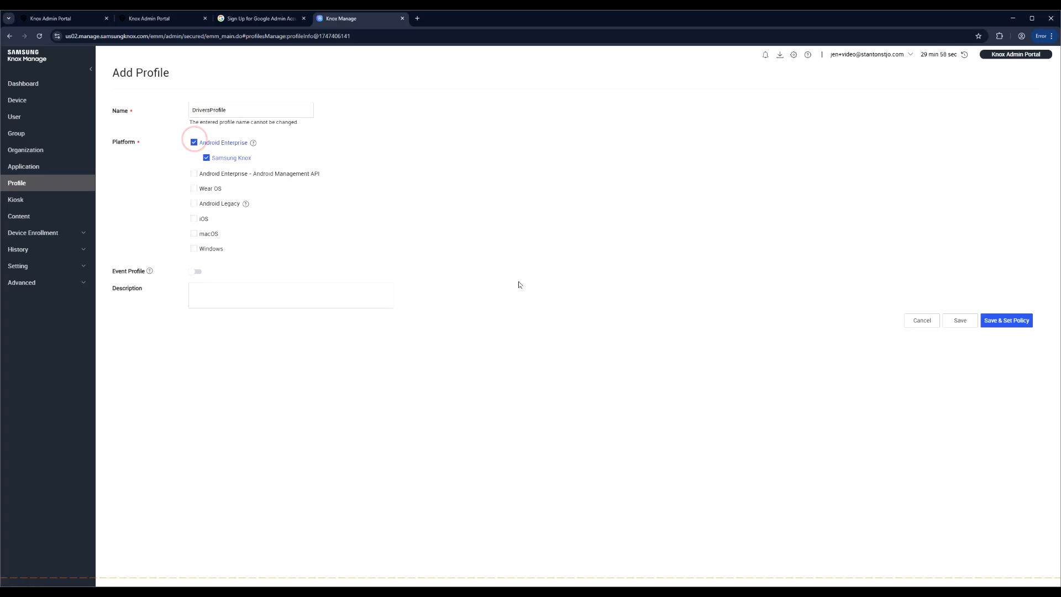
click(1006, 324)
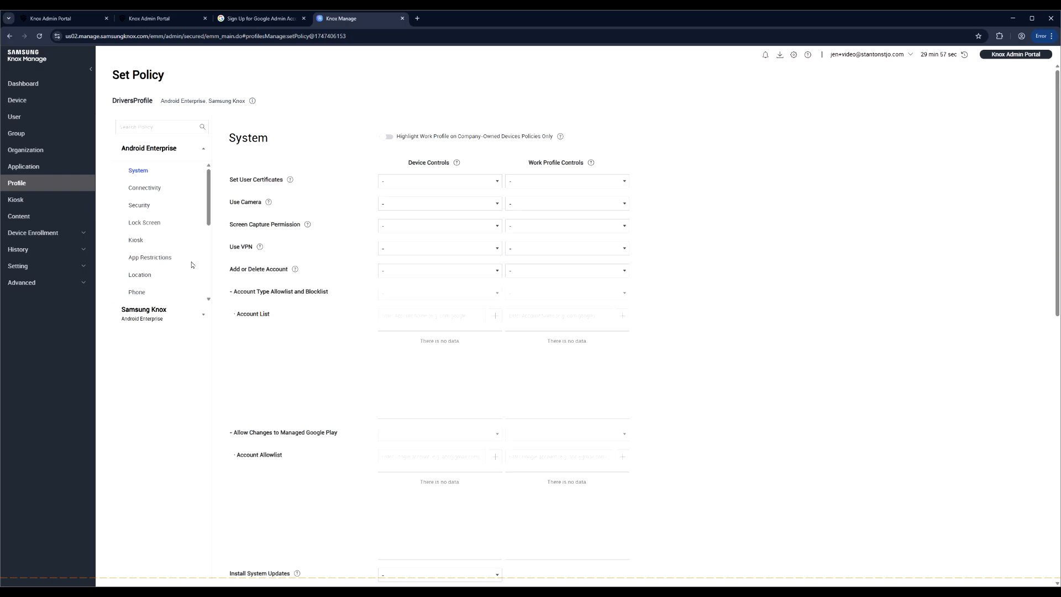
- Set the System policy Add or Delete Account to Allow
click(203, 315)
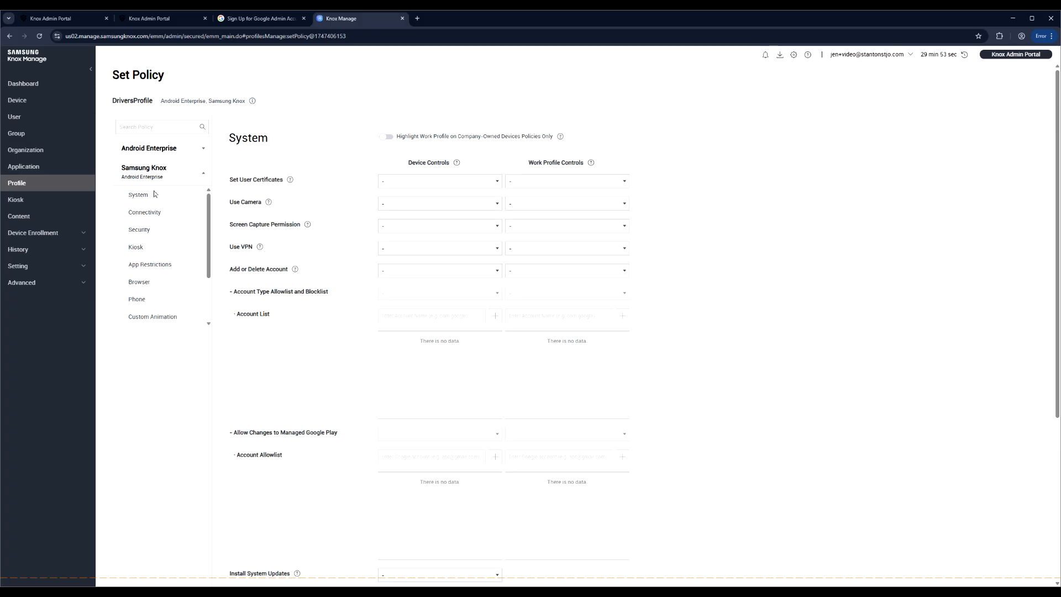
click(206, 152)
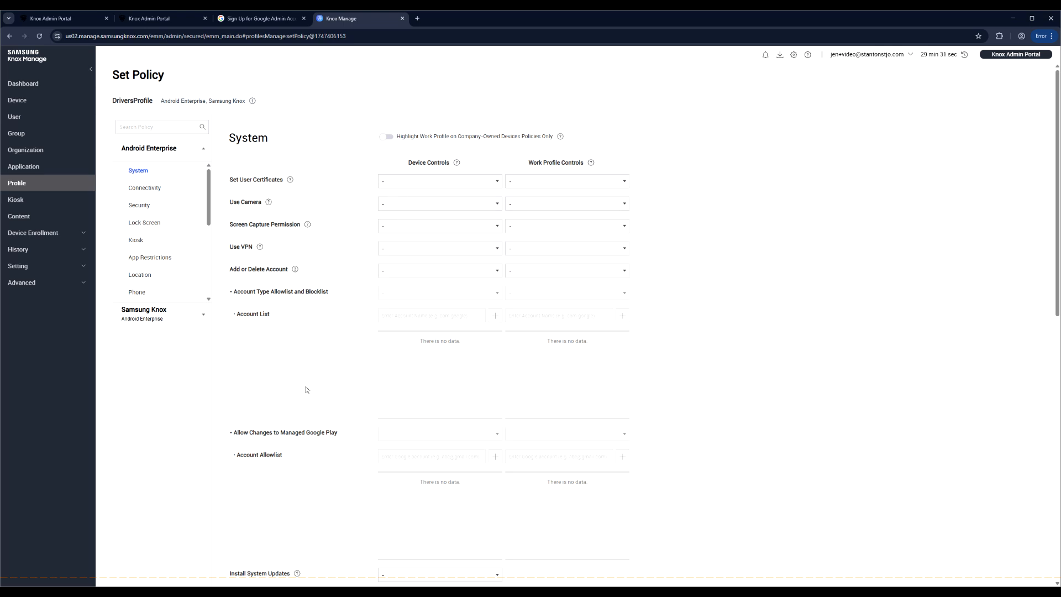
click(423, 270)
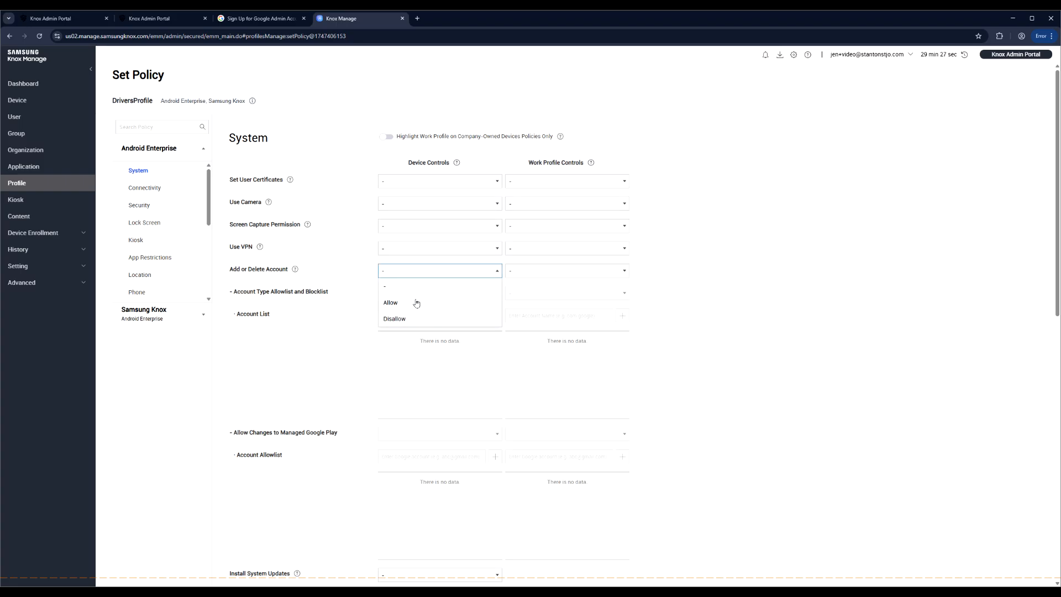
click(415, 303)
- Set Account Type to Blocklist and add com.google to the account list
click(418, 293)
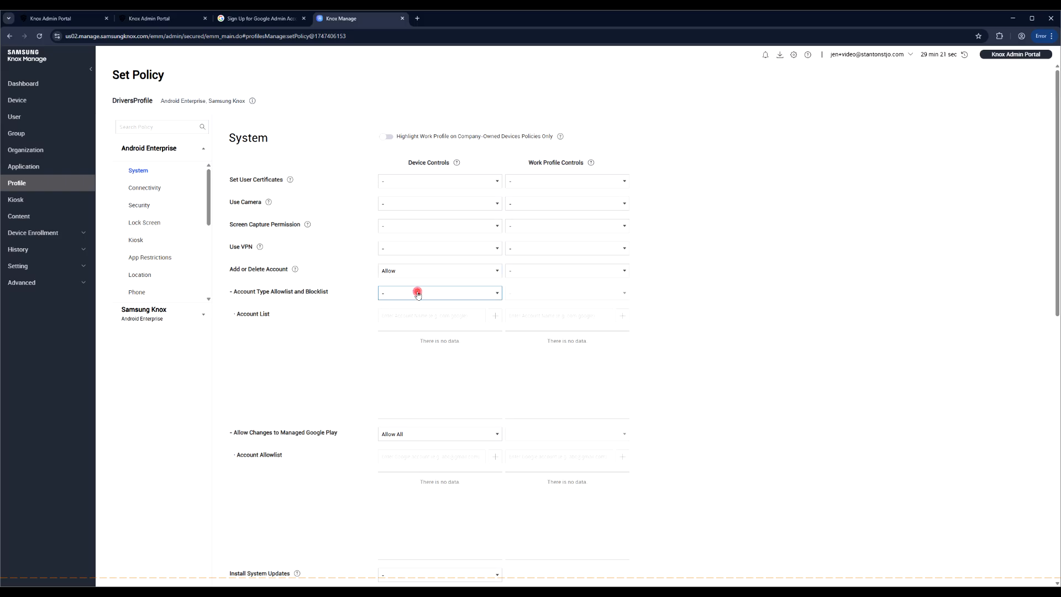
click(426, 340)
click(456, 317)
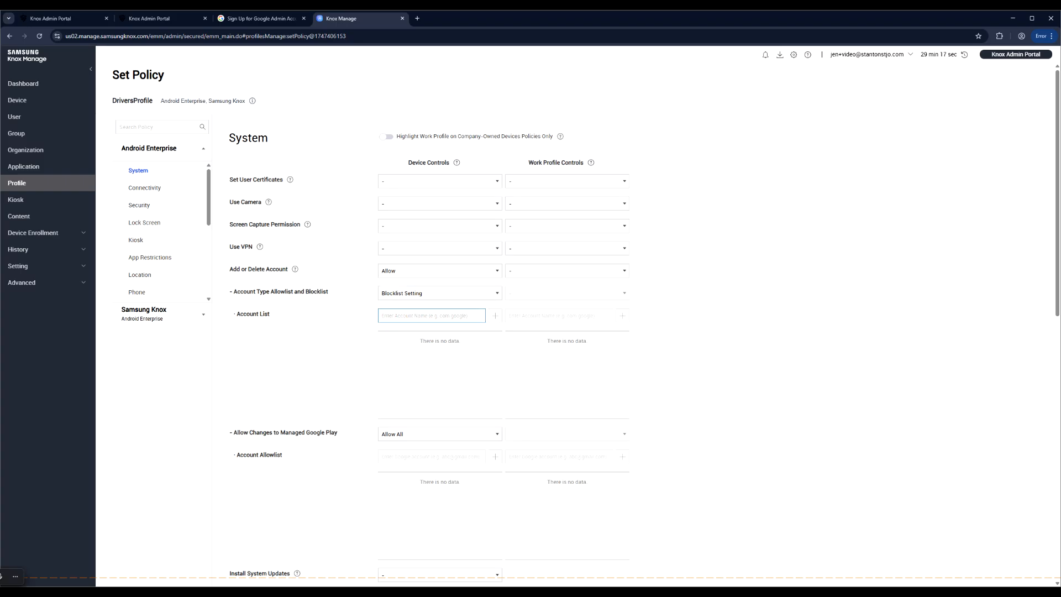
text(com.google)
click(495, 316)
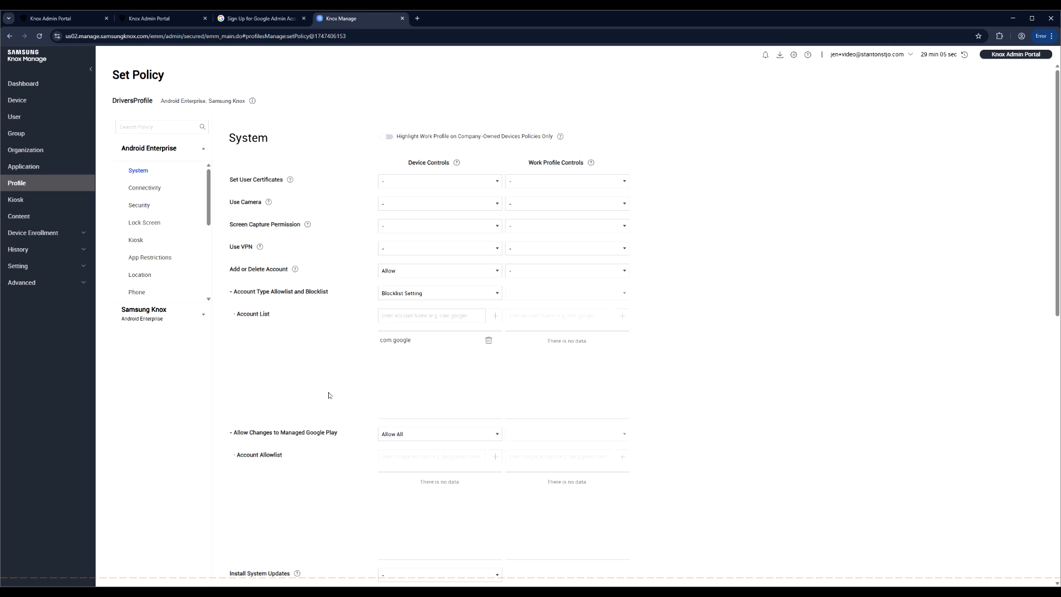
- Restrict Managed Google Play account changes to Allow only MGP Account
scroll(323, 392, down, 2)
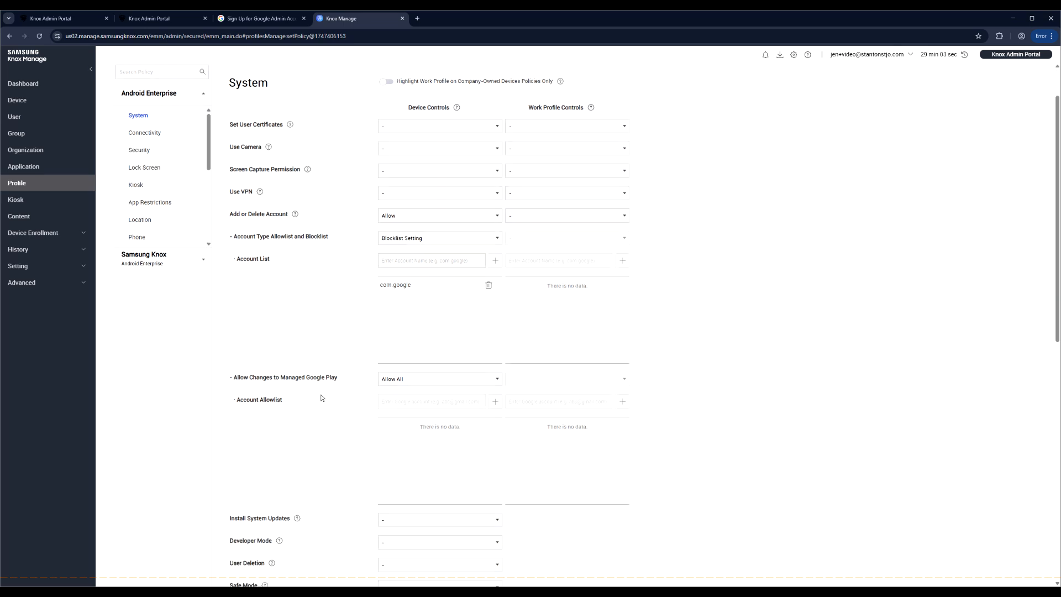
click(392, 324)
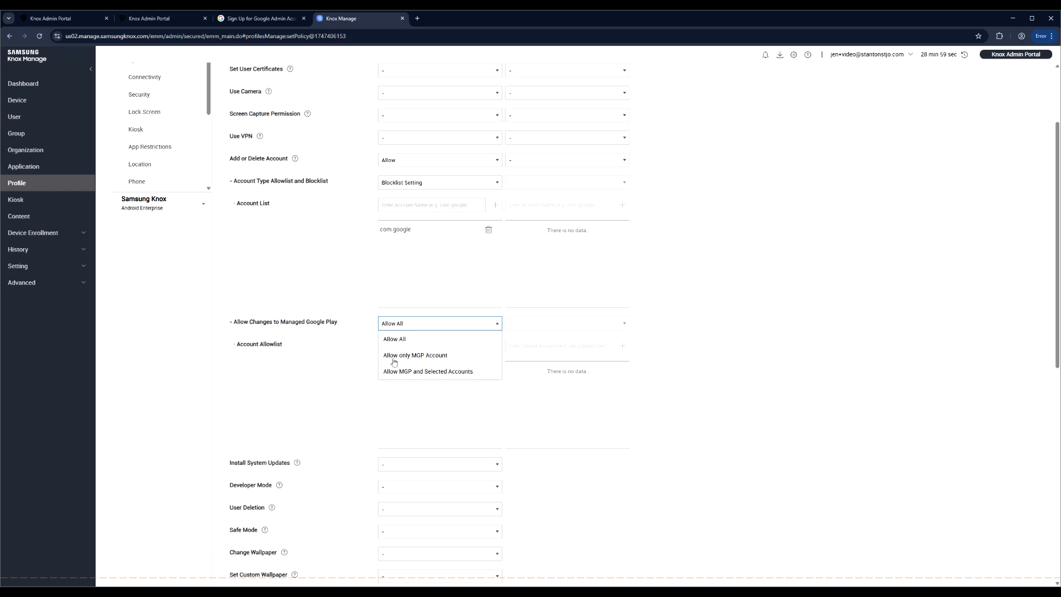
click(442, 356)
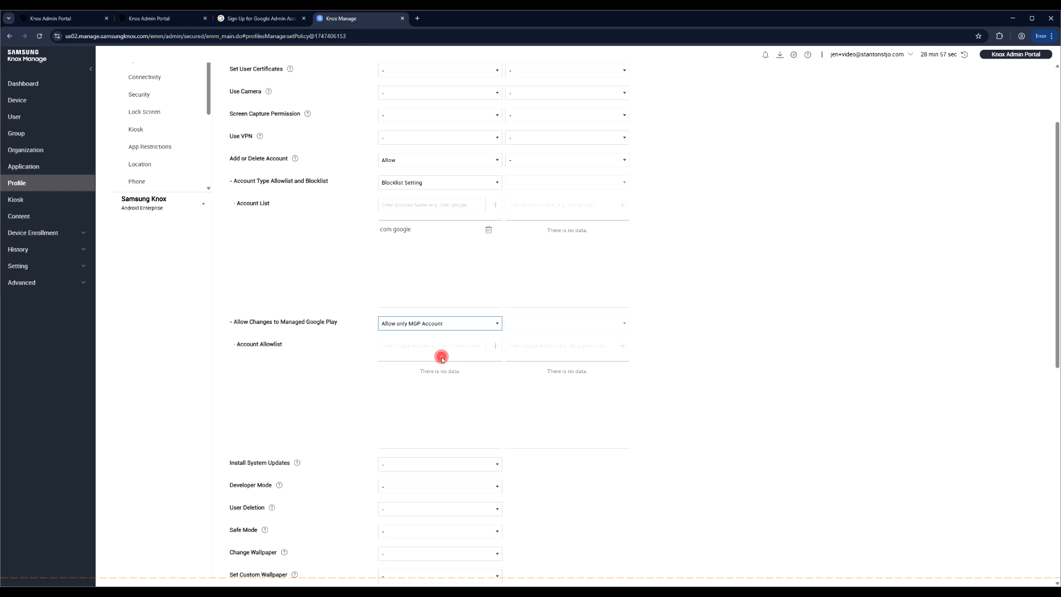
click(317, 363)
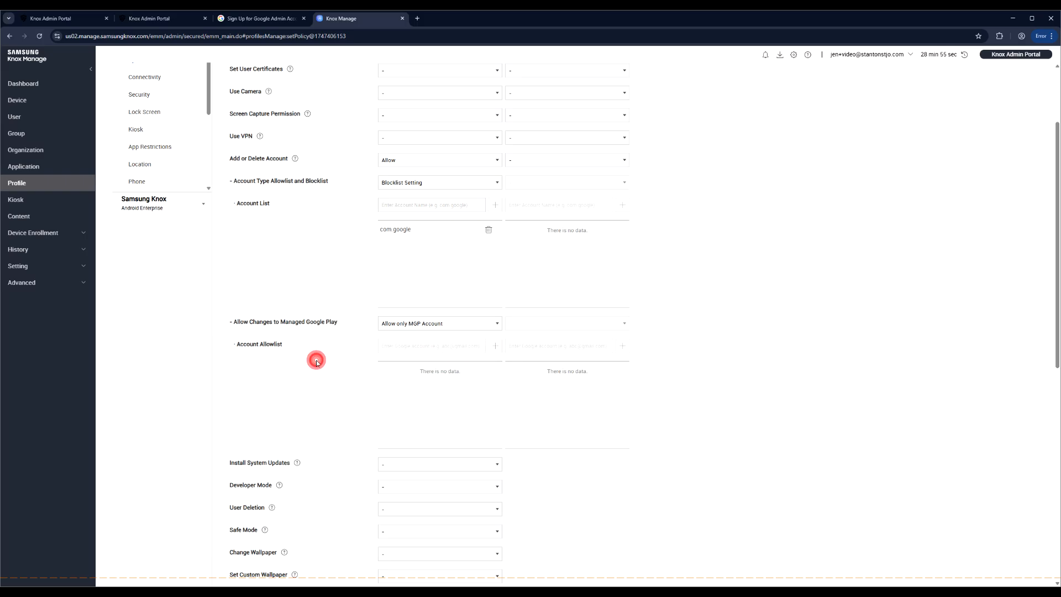
scroll(317, 363, down, 1)
scroll(317, 363, up, 1)
click(419, 323)
click(325, 264)
- Set Safe Mode and Developer Mode to Disallow, leaving Factory Reset unchanged
scroll(348, 332, down, 5)
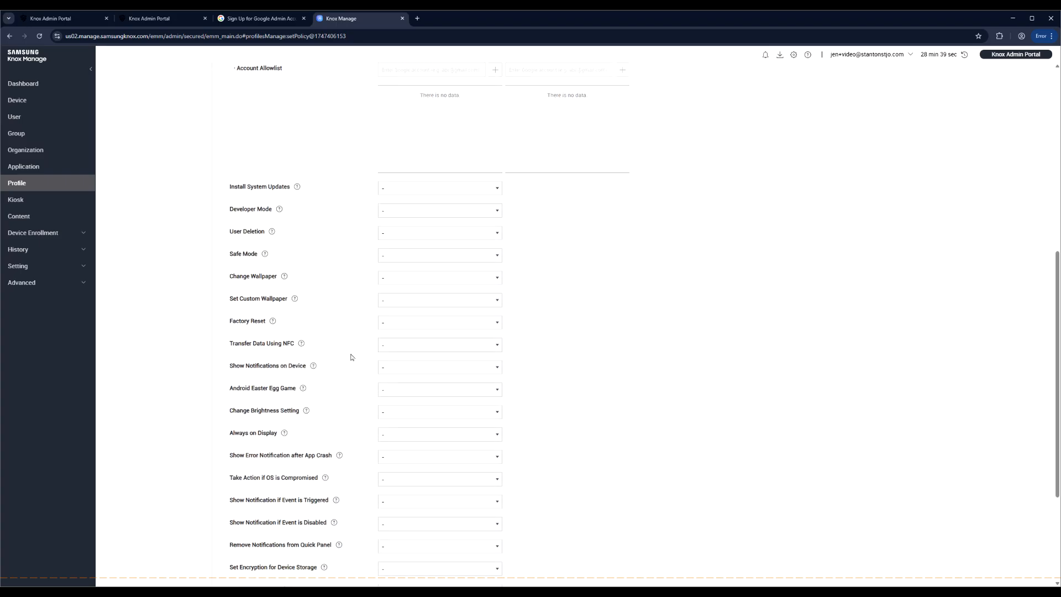
click(395, 257)
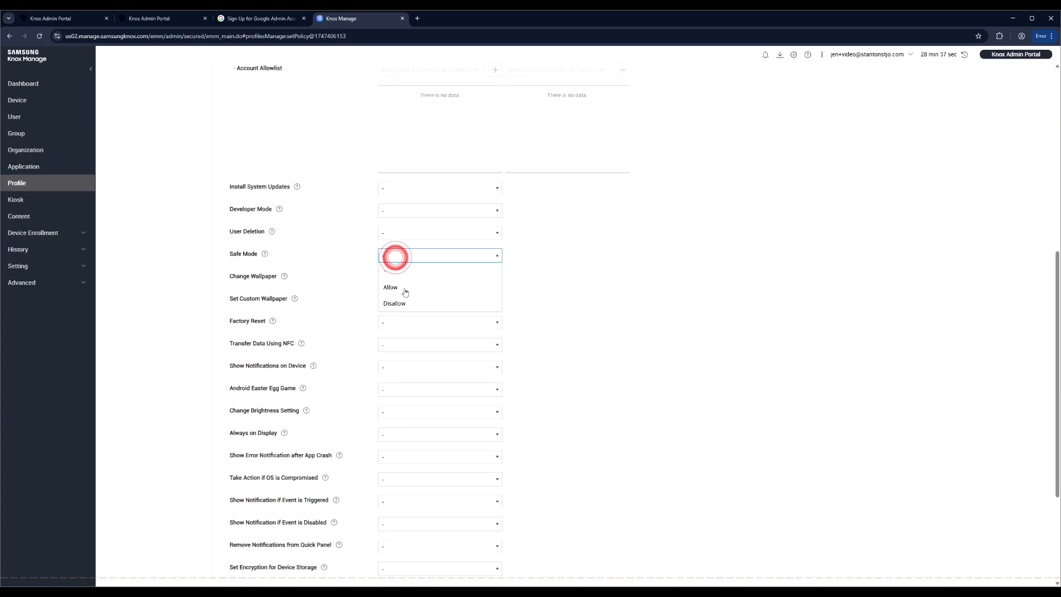
click(412, 304)
click(408, 212)
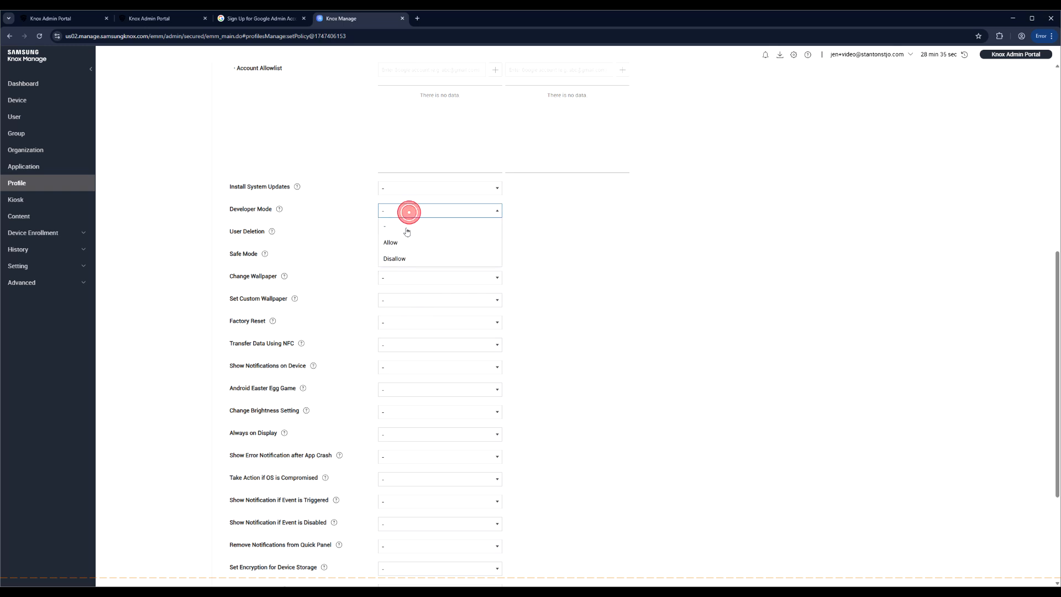
click(412, 259)
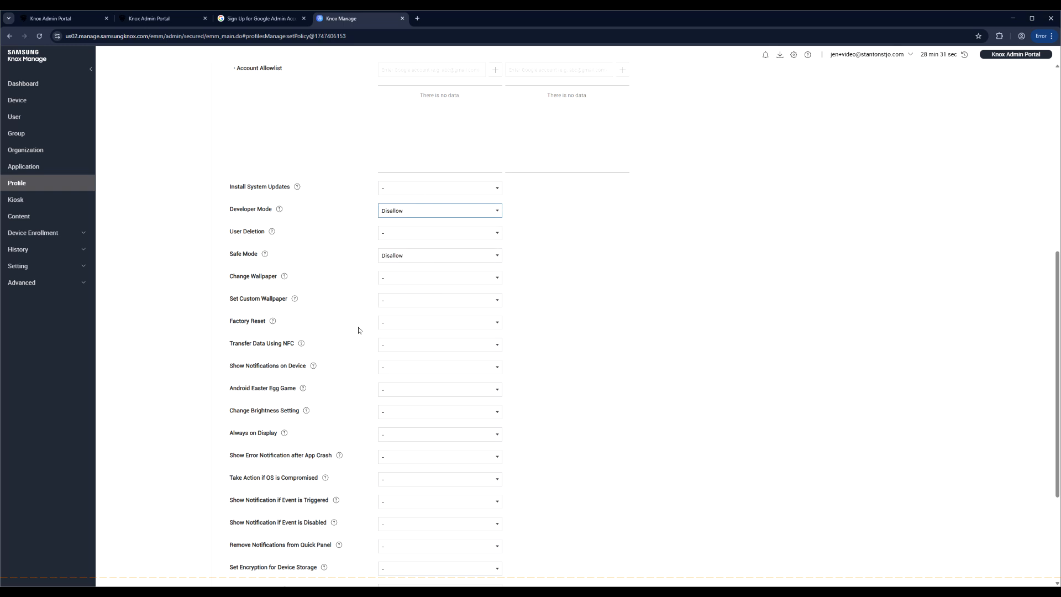
scroll(358, 330, down, 1)
scroll(360, 330, down, 1)
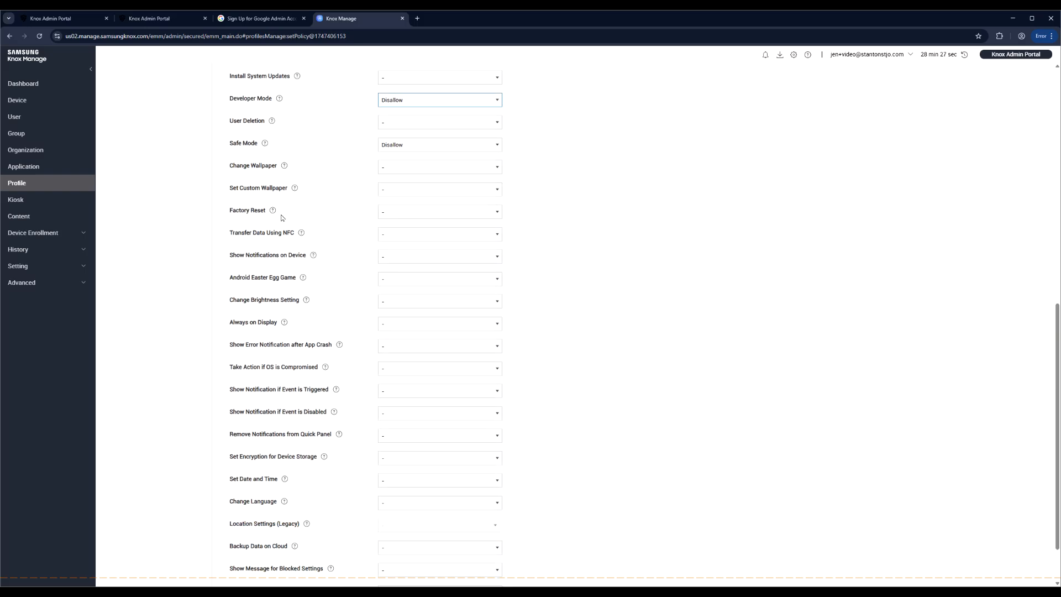
click(392, 214)
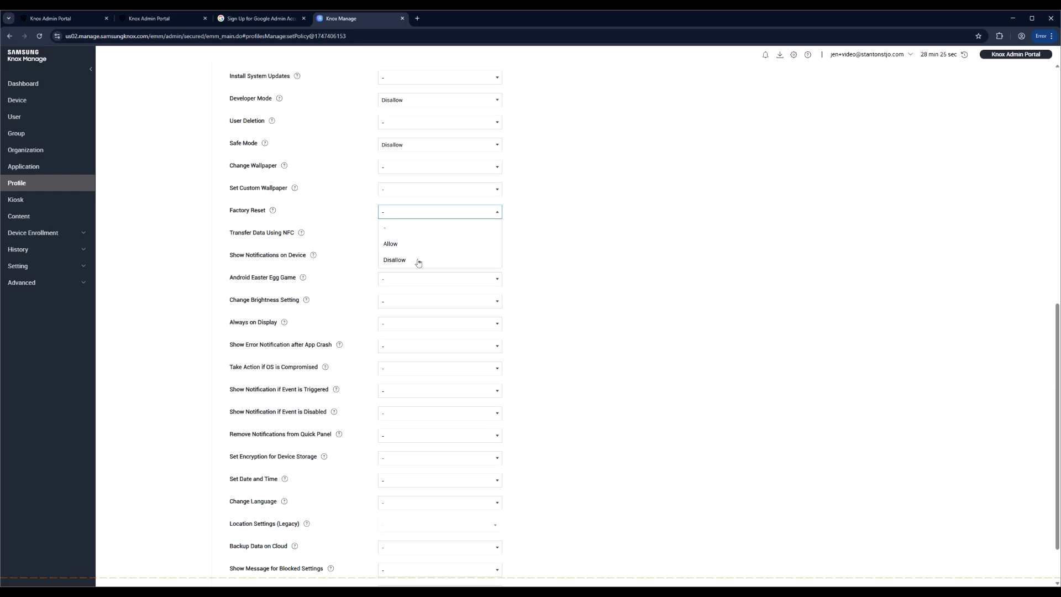
click(364, 215)
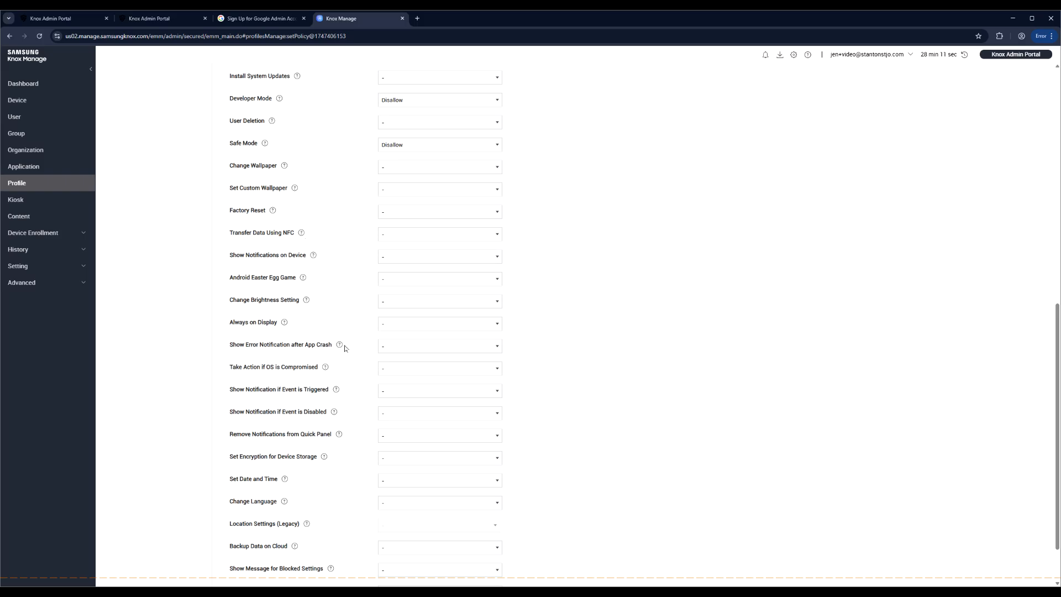
scroll(359, 412, down, 1)
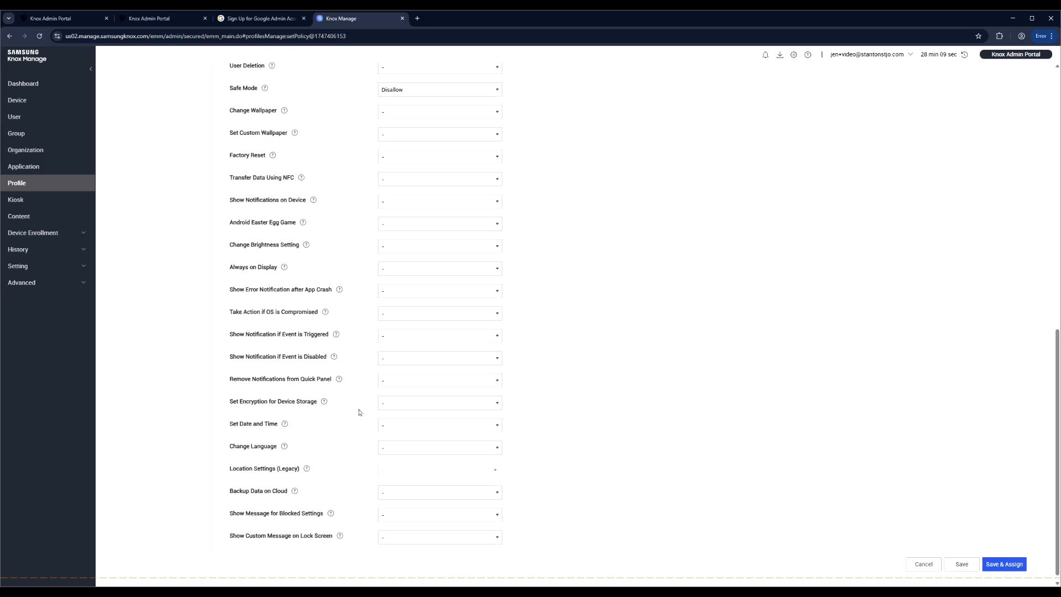
scroll(359, 413, up, 15)
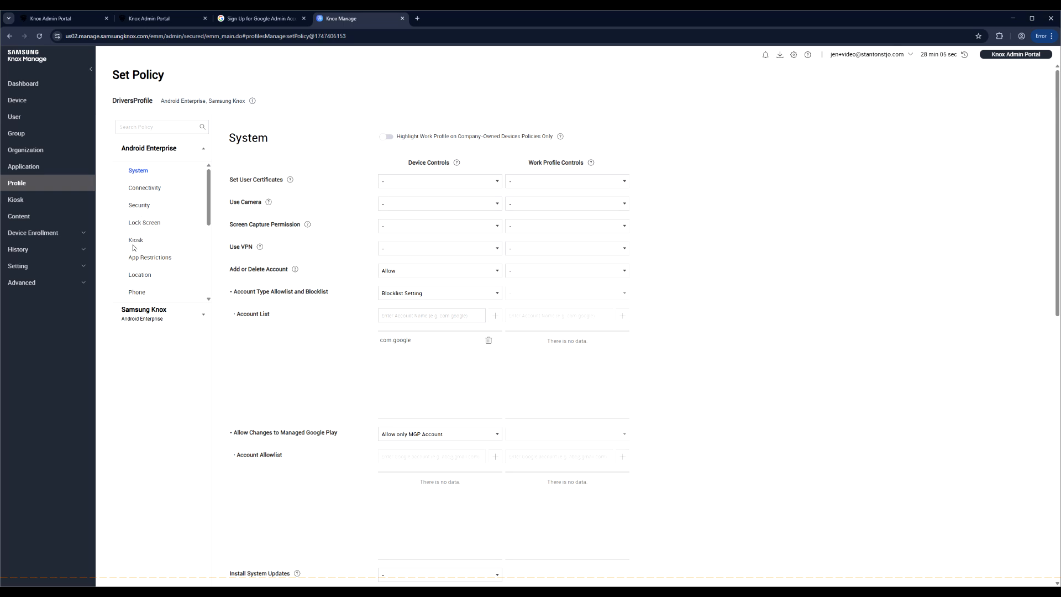
- Switch the kiosk to Multi Apps Mode with DriversKiosk as the kiosk package
click(135, 241)
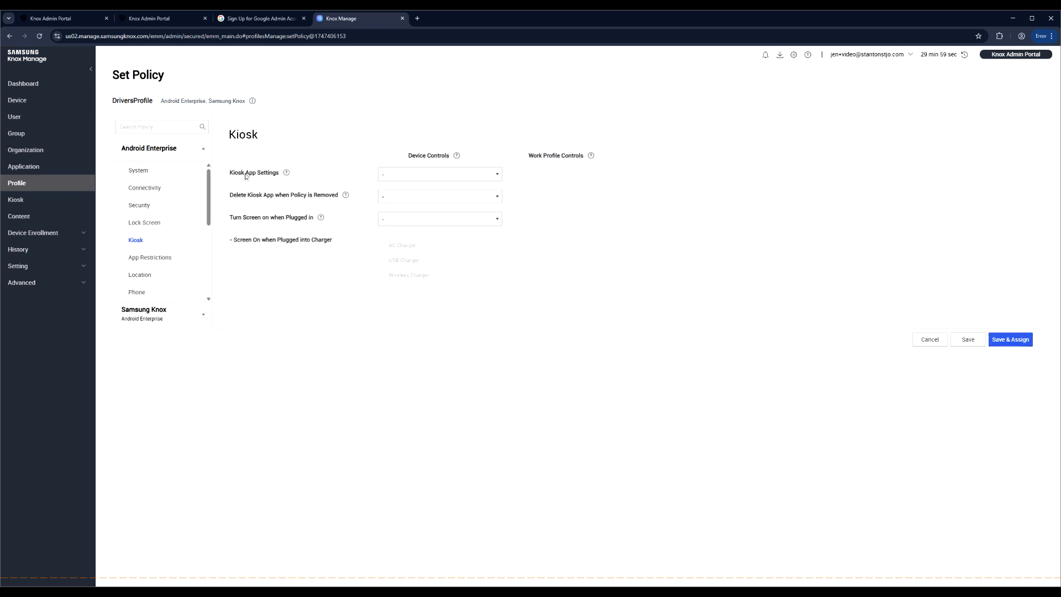
click(384, 173)
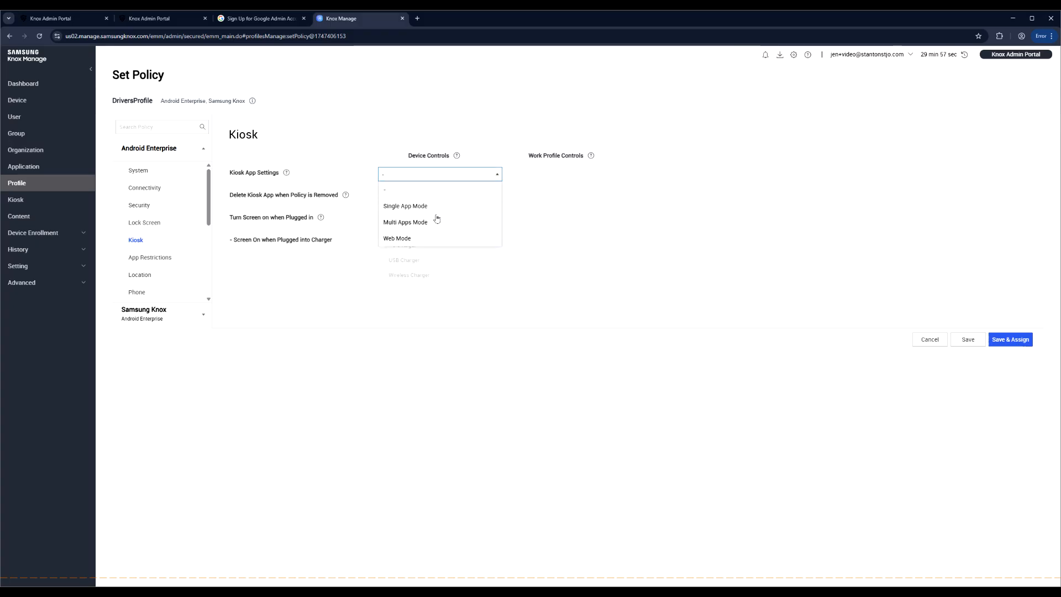
click(433, 222)
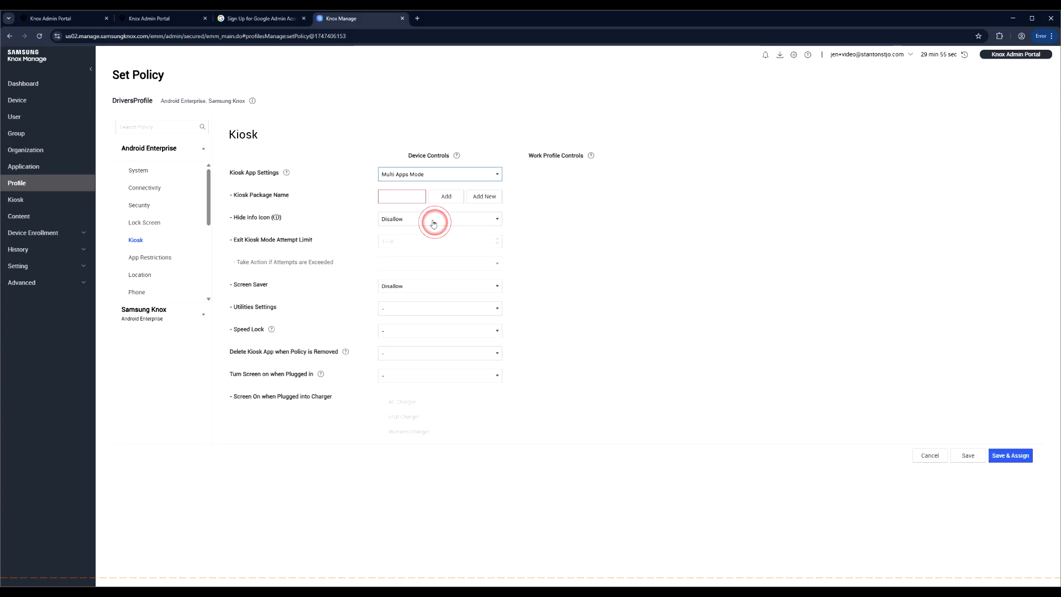
click(451, 196)
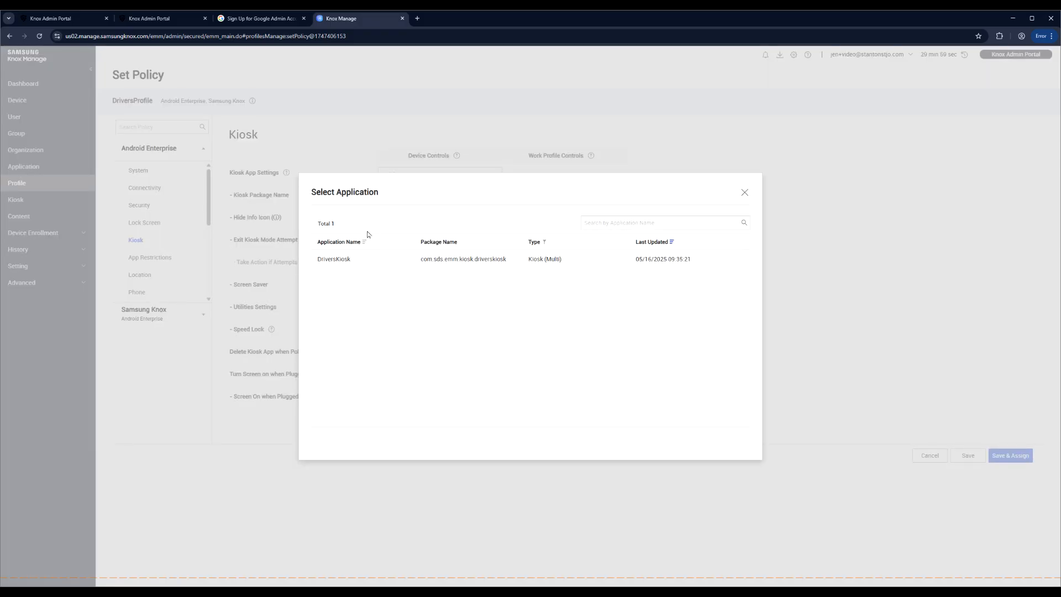
click(335, 269)
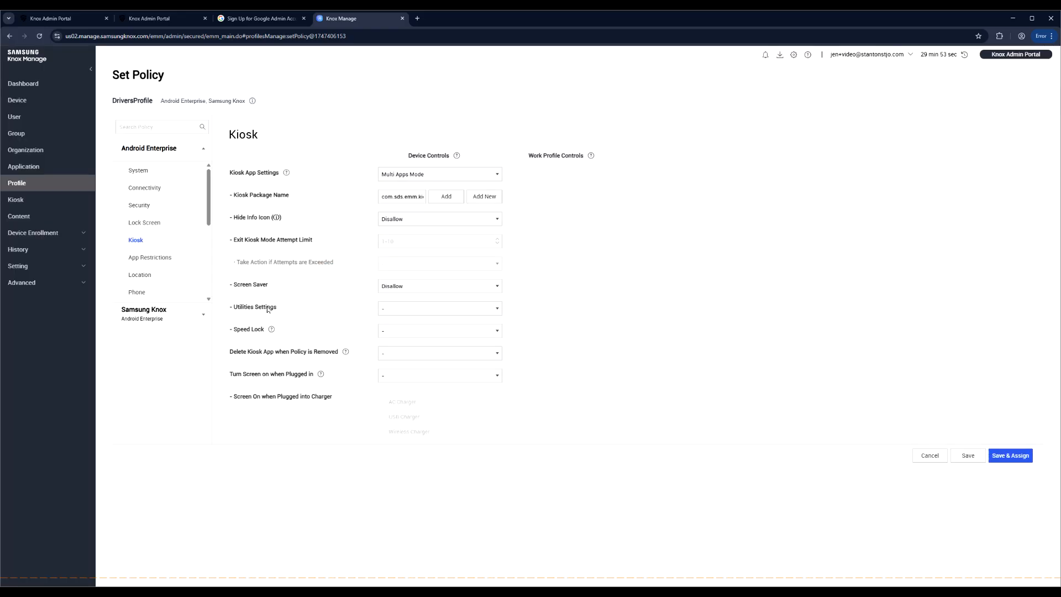
- Set Utilities Settings to Allow, allowing the Home Button and Recent Apps
click(396, 308)
click(416, 341)
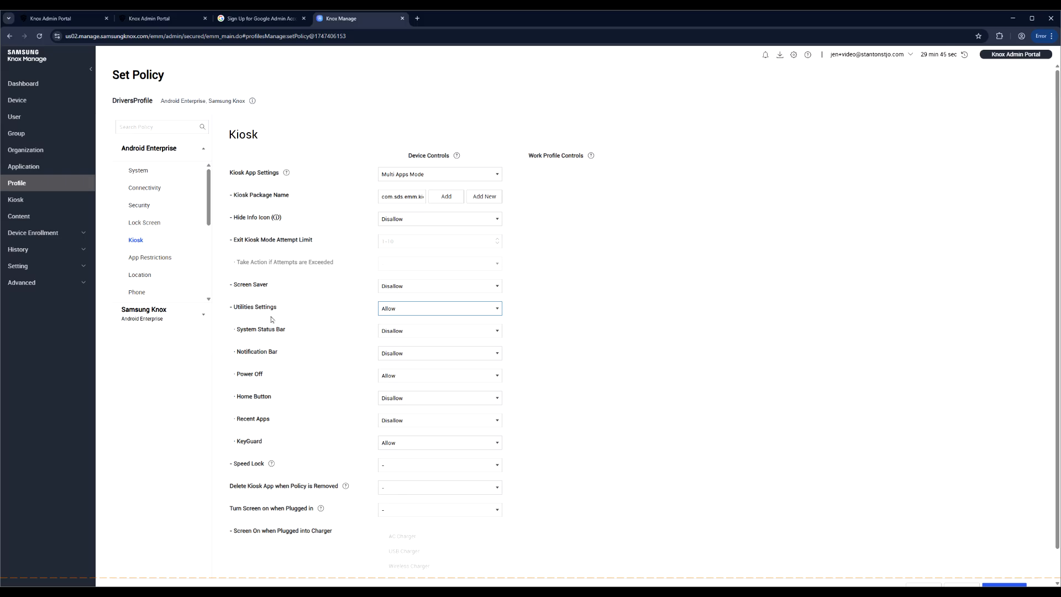
click(476, 400)
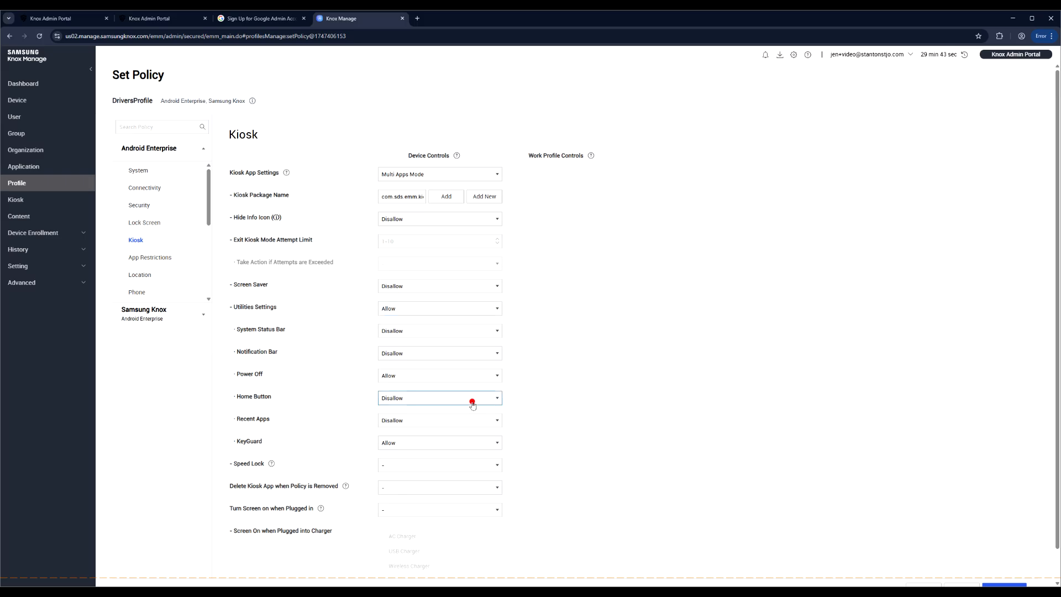
click(416, 413)
click(418, 419)
click(418, 438)
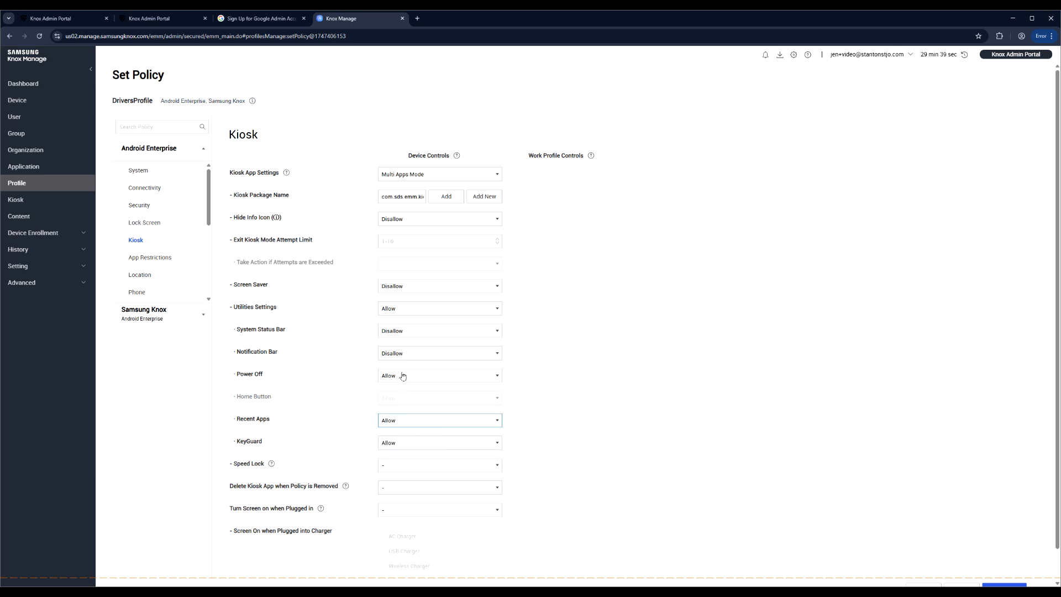
- Allow the Notification Bar and System Status Bar in the kiosk
click(398, 354)
click(407, 370)
click(394, 330)
click(413, 349)
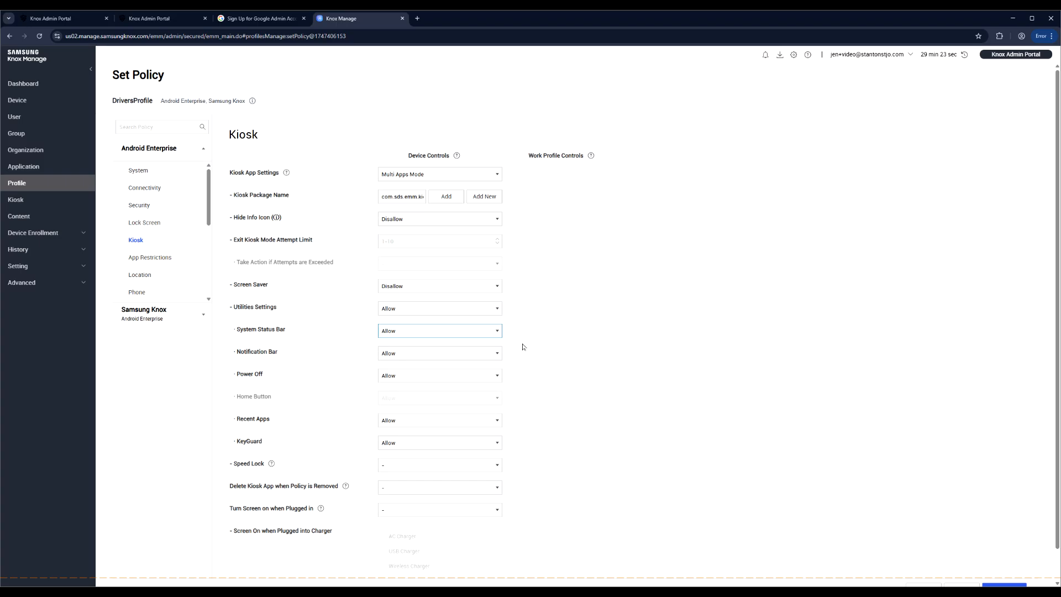
click(562, 343)
scroll(559, 354, down, 1)
scroll(560, 353, down, 1)
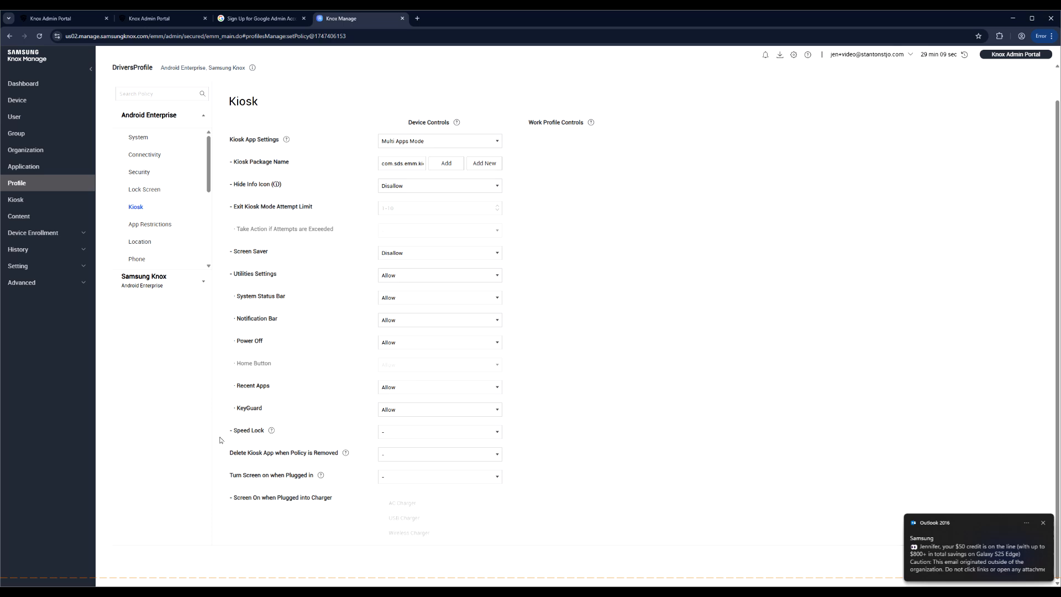
click(401, 432)
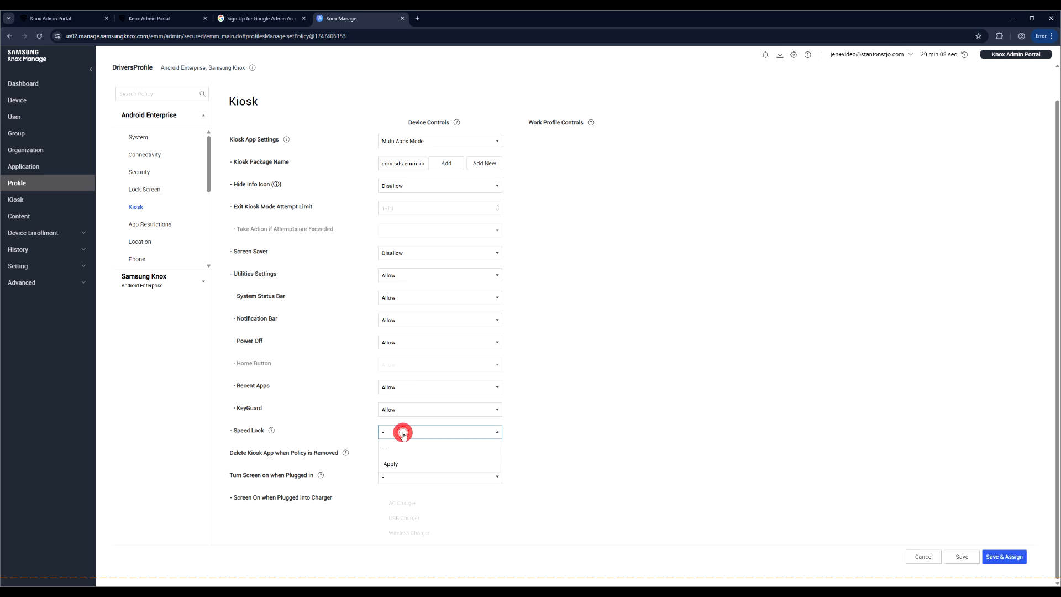
- Set Speed Lock to Apply and review the Speed and threshold values
click(420, 466)
scroll(585, 496, down, 1)
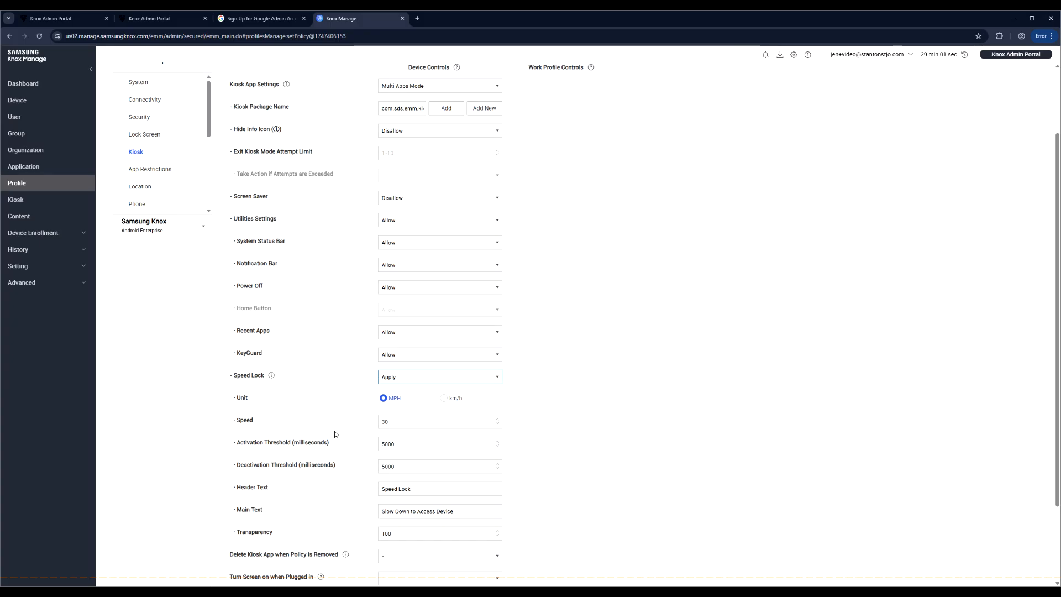
double_click(386, 422)
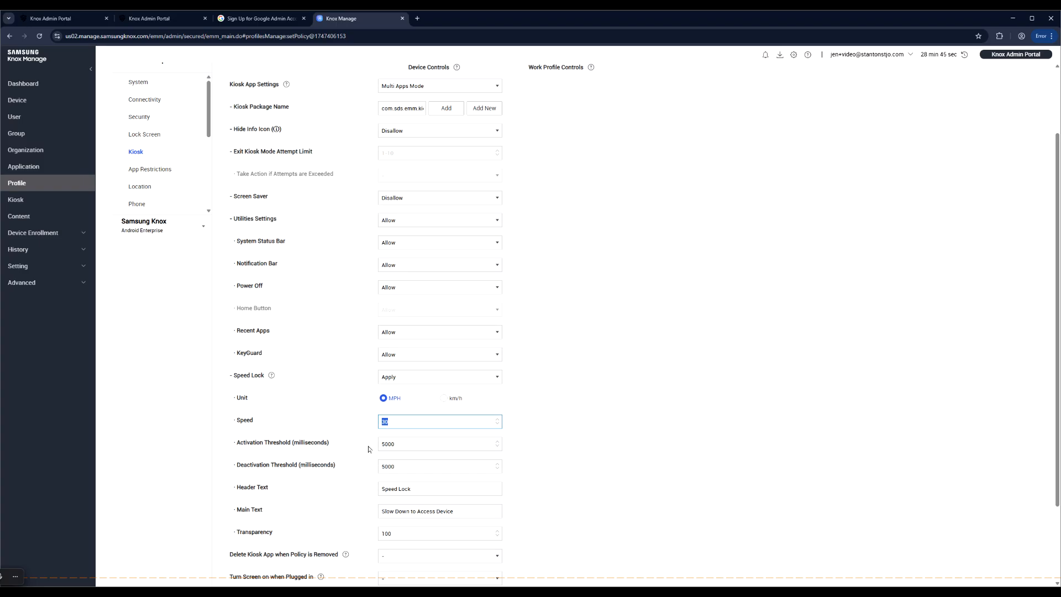
double_click(395, 443)
double_click(399, 467)
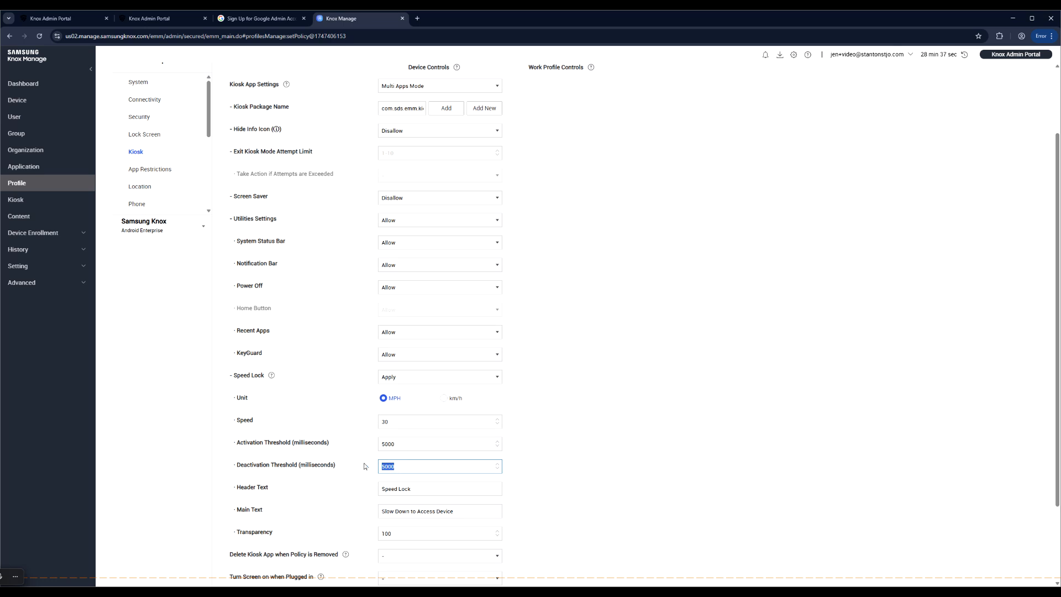
click(385, 421)
drag(385, 444, 399, 447)
double_click(400, 446)
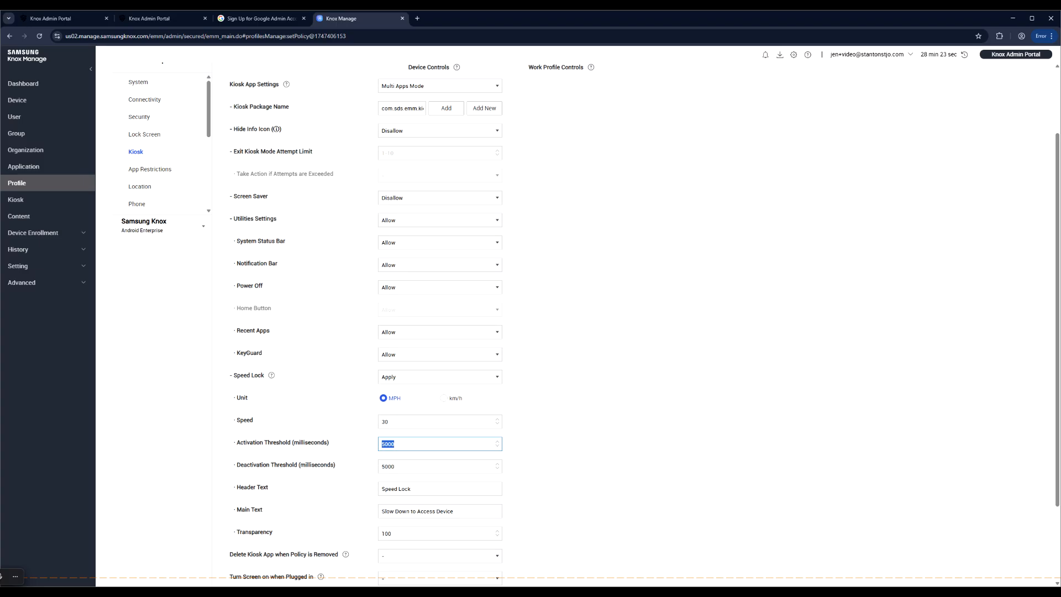
- Edit the fields so Speed stays 30 MPH and both thresholds read 5000 ms
text(1)
key(Tab)
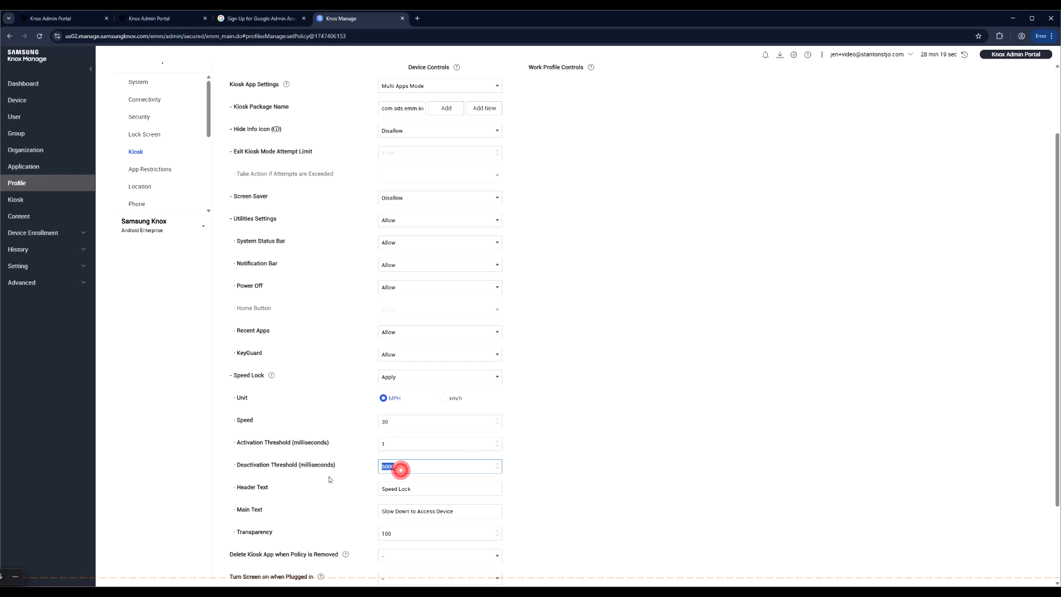
text(1)
double_click(385, 422)
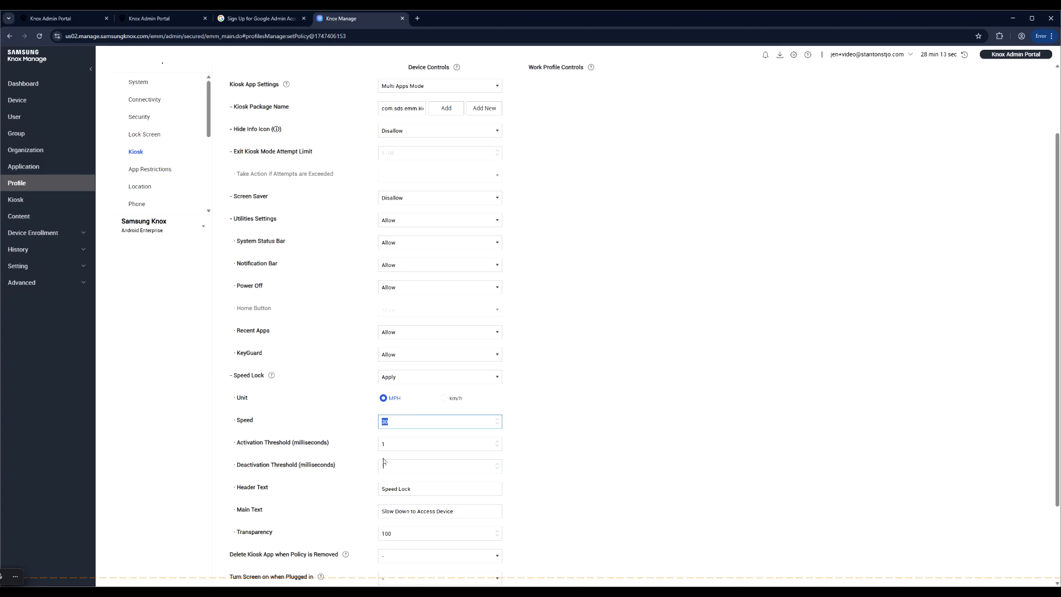
key(Tab)
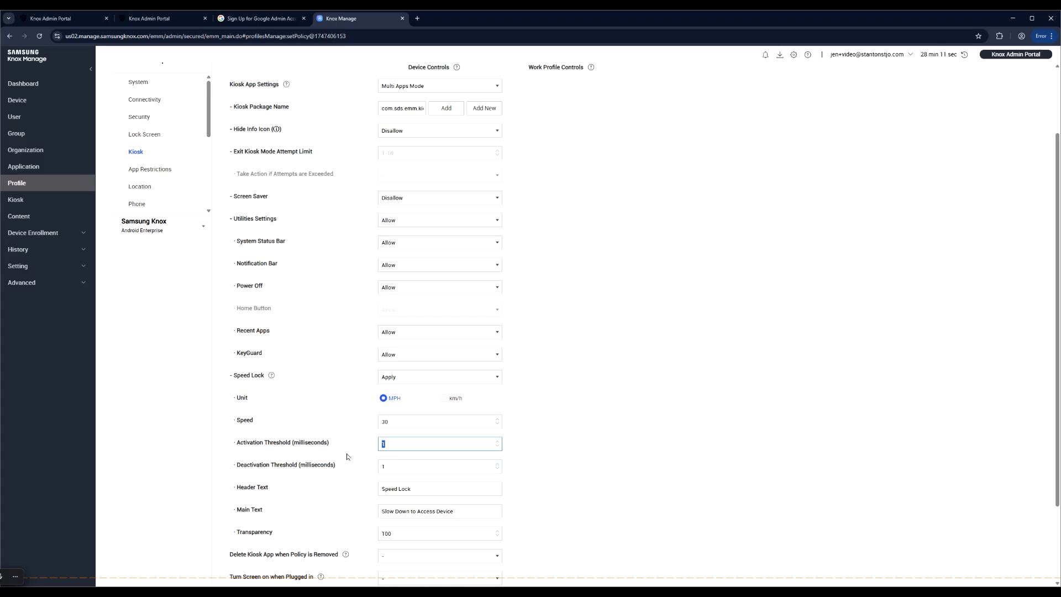
text(5000)
double_click(387, 464)
text(500)
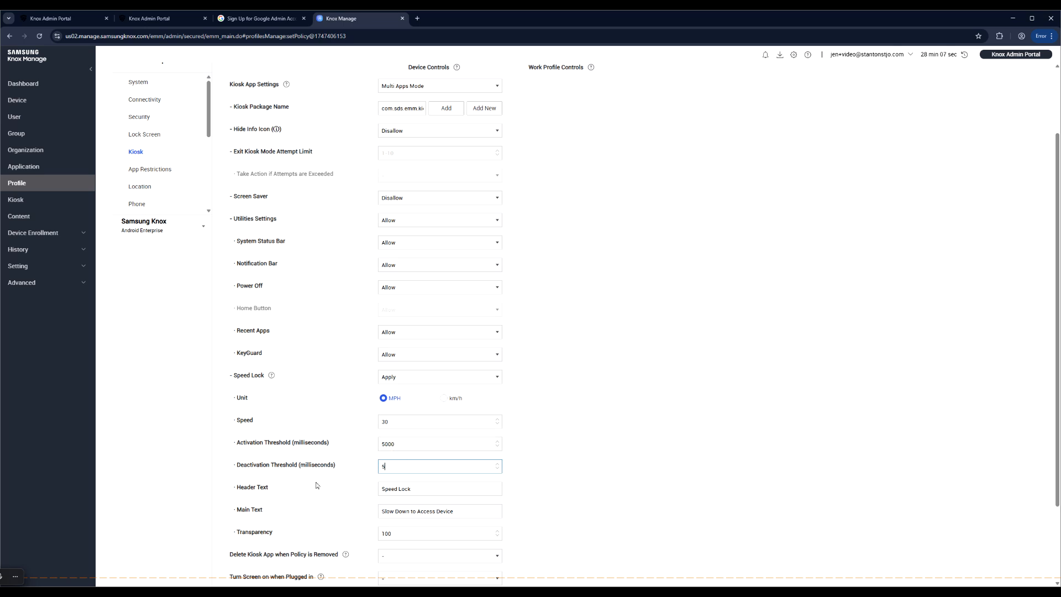
text(0)
click(571, 475)
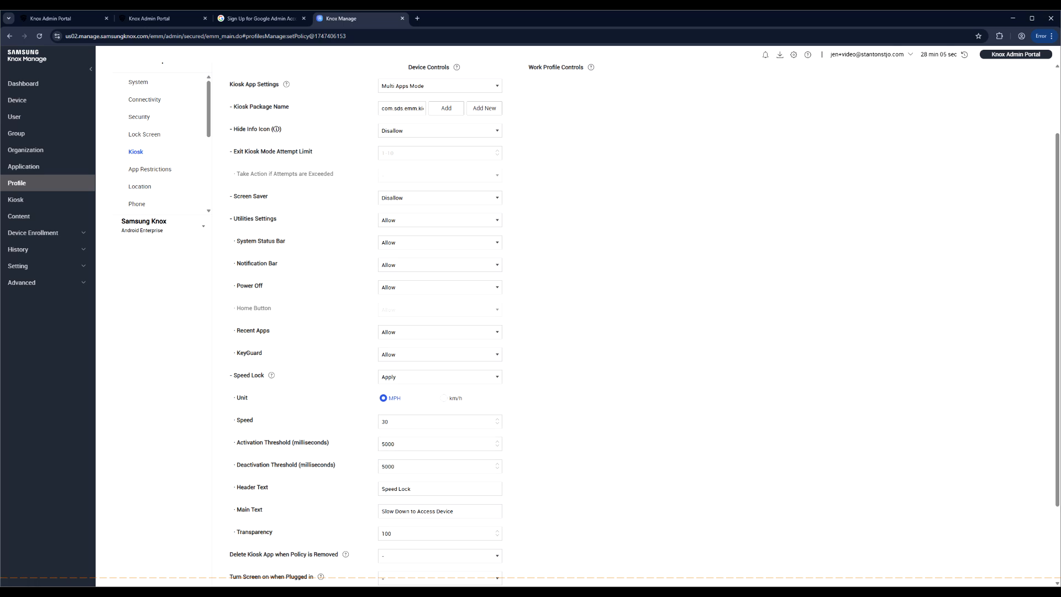
double_click(385, 422)
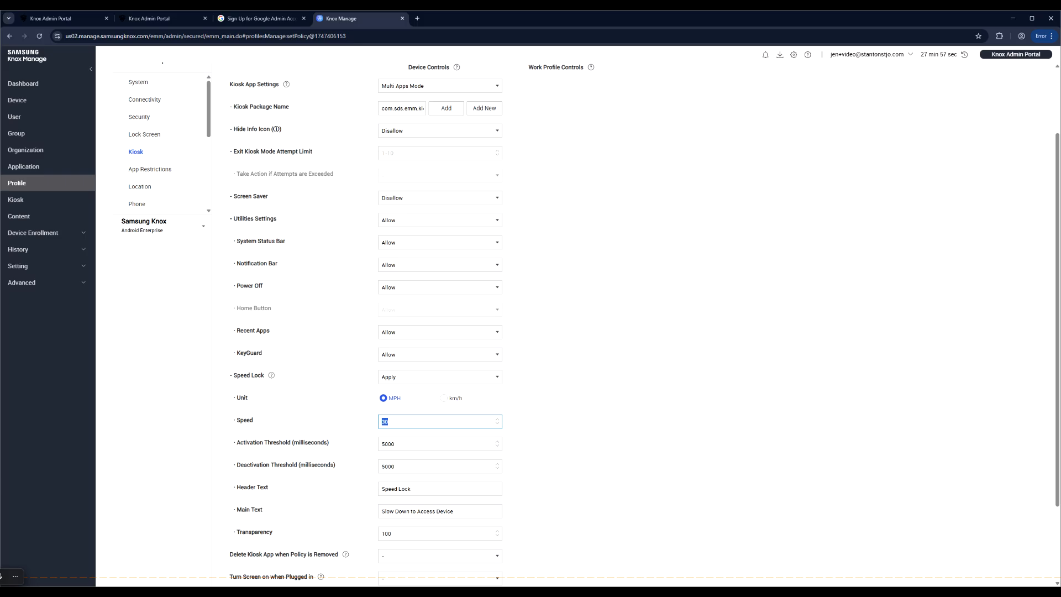
scroll(547, 485, down, 2)
triple_click(414, 386)
triple_click(464, 409)
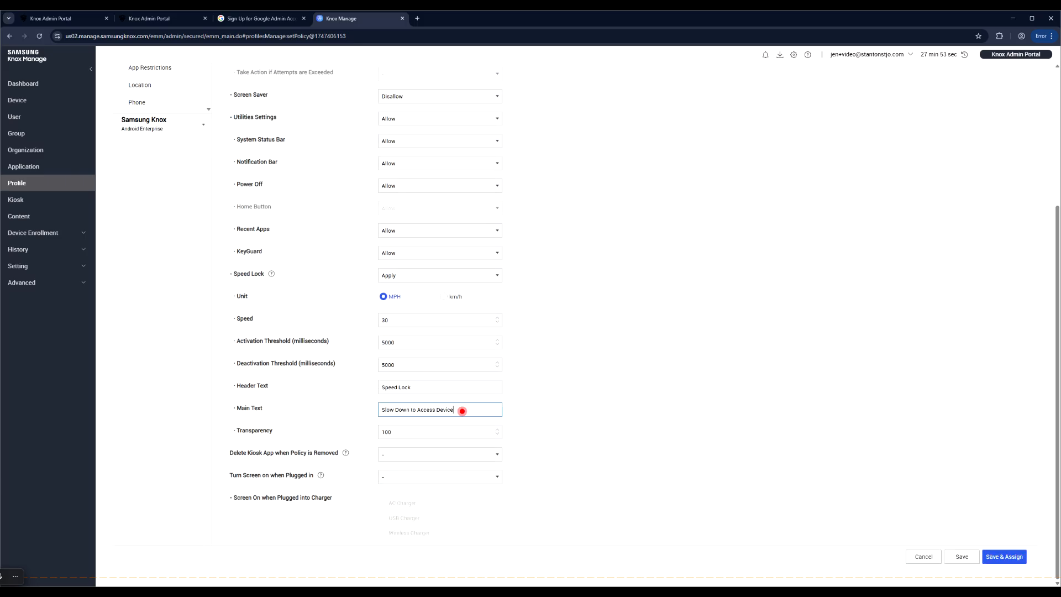
click(363, 407)
triple_click(415, 384)
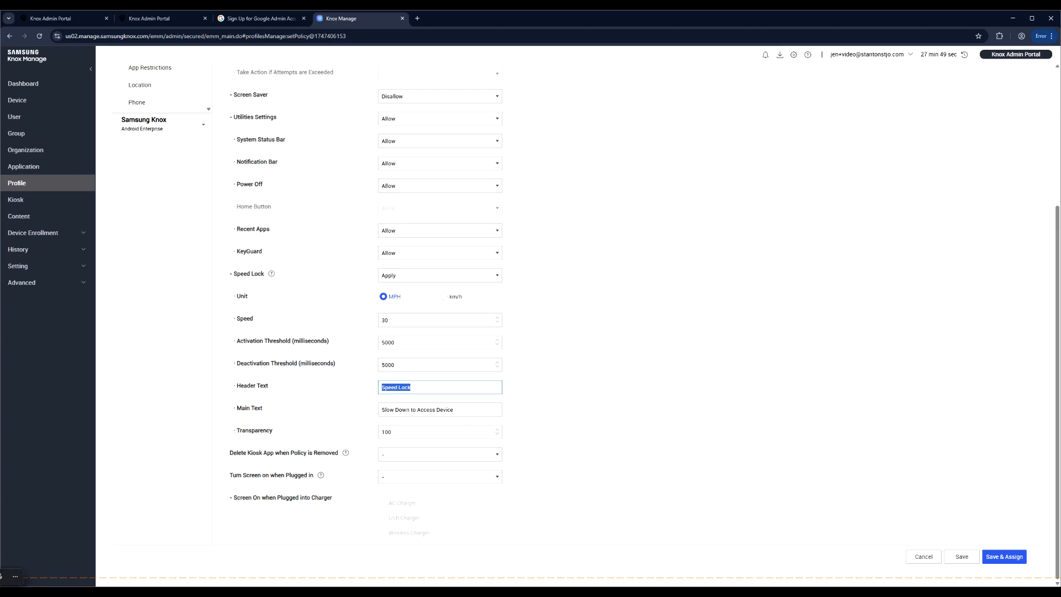
triple_click(464, 408)
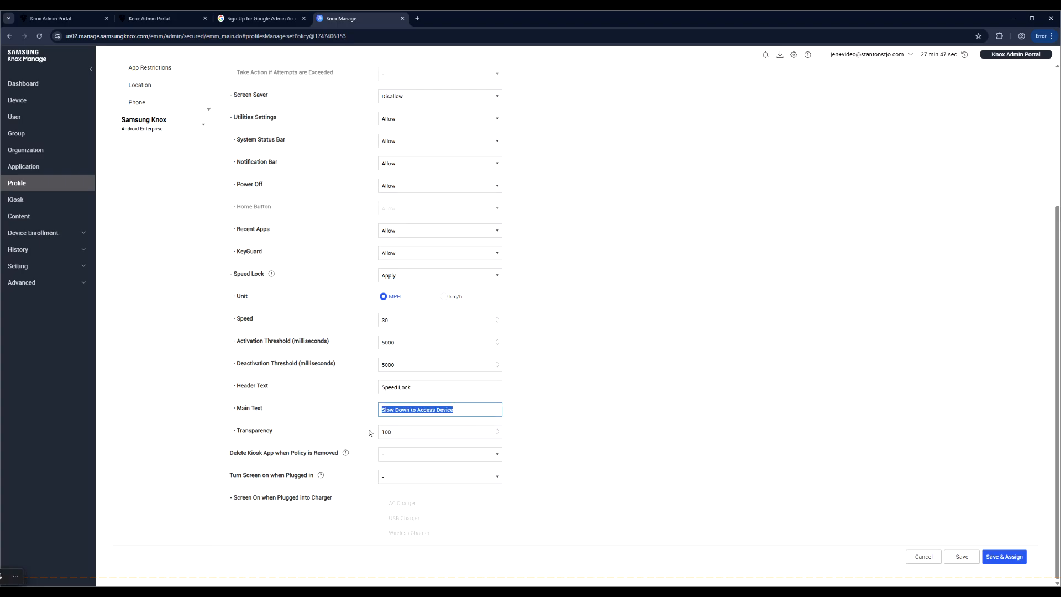
triple_click(395, 432)
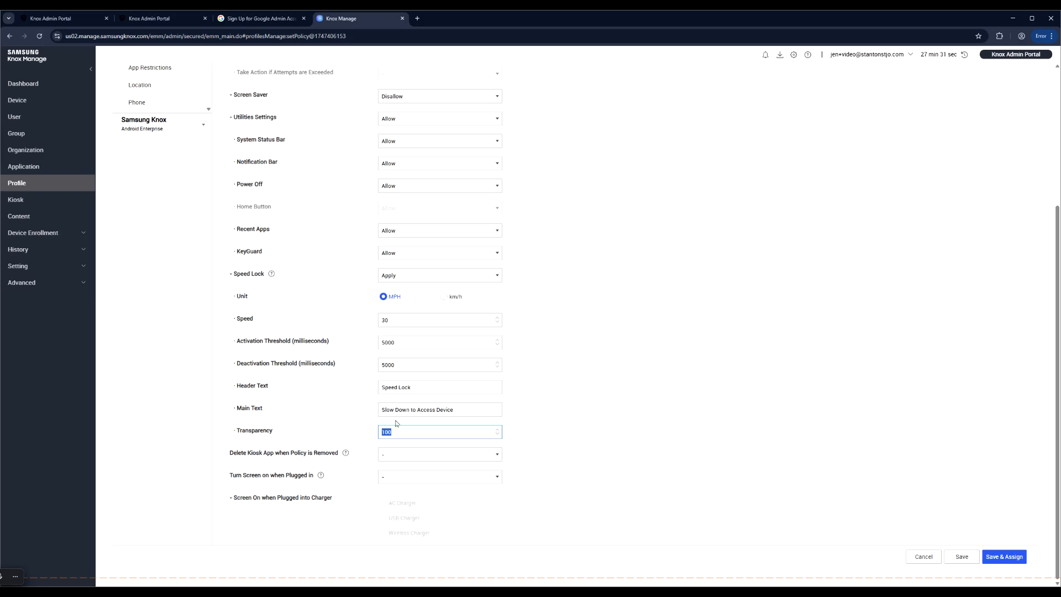
drag(456, 405, 315, 402)
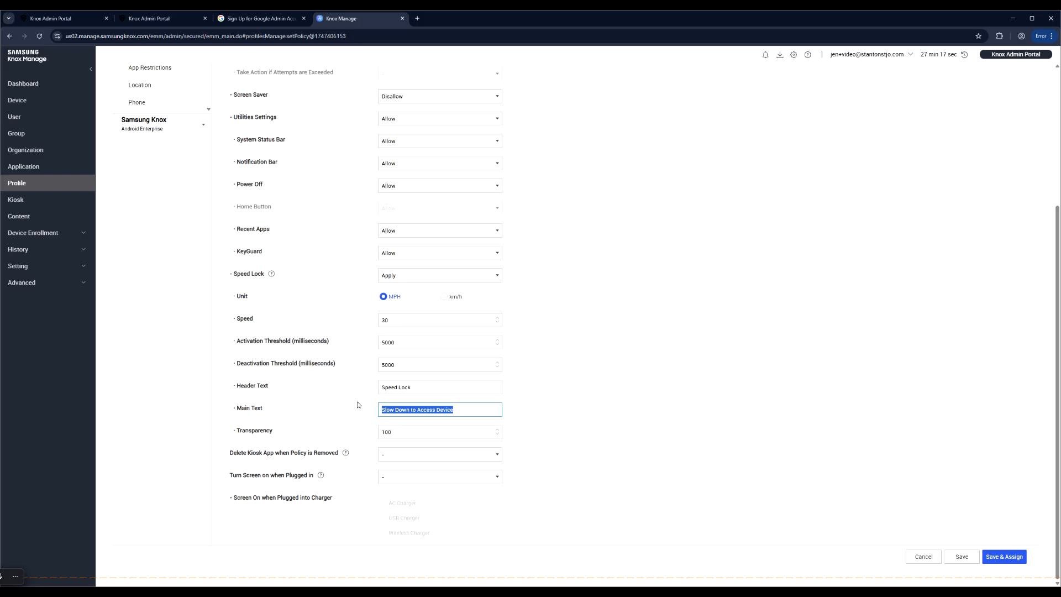
key(Tab)
text(0)
click(308, 440)
drag(402, 432, 278, 427)
text(45)
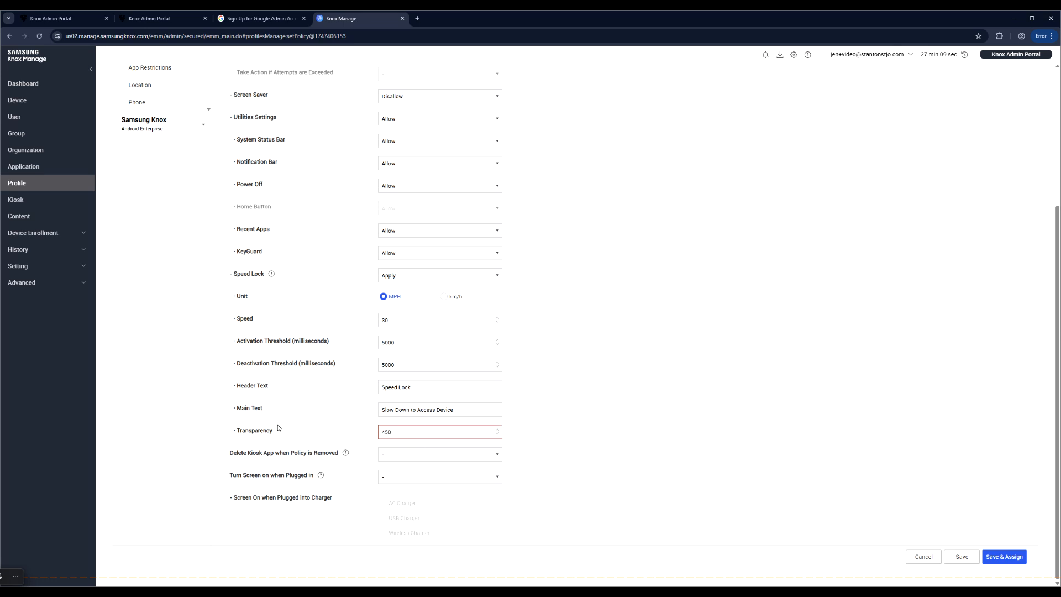
key(BackSpace)
key(BackSpace)
key(BackSpace)
text(50)
drag(389, 432, 367, 431)
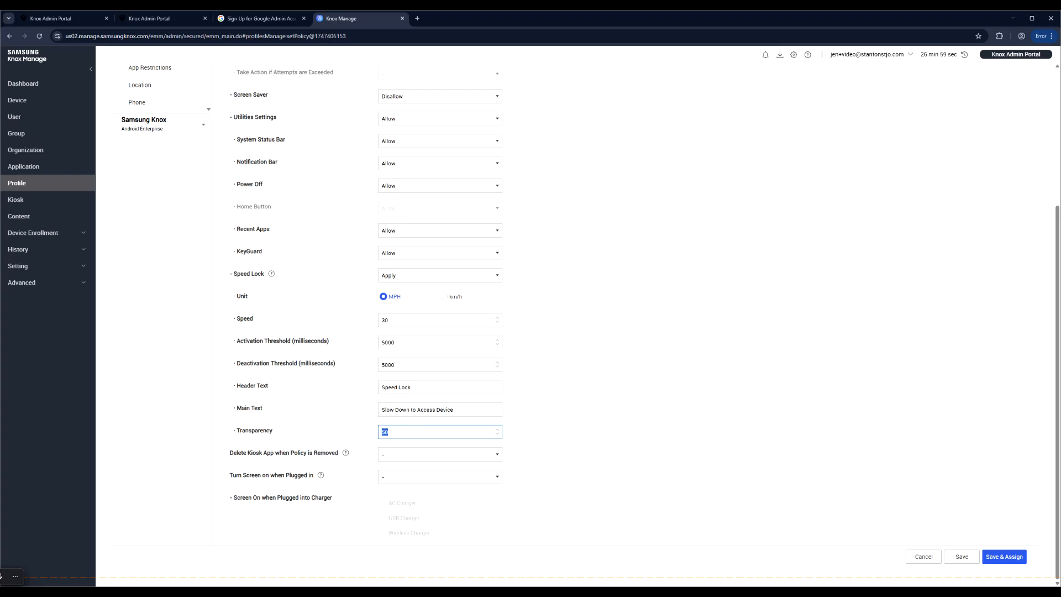
drag(458, 412, 327, 402)
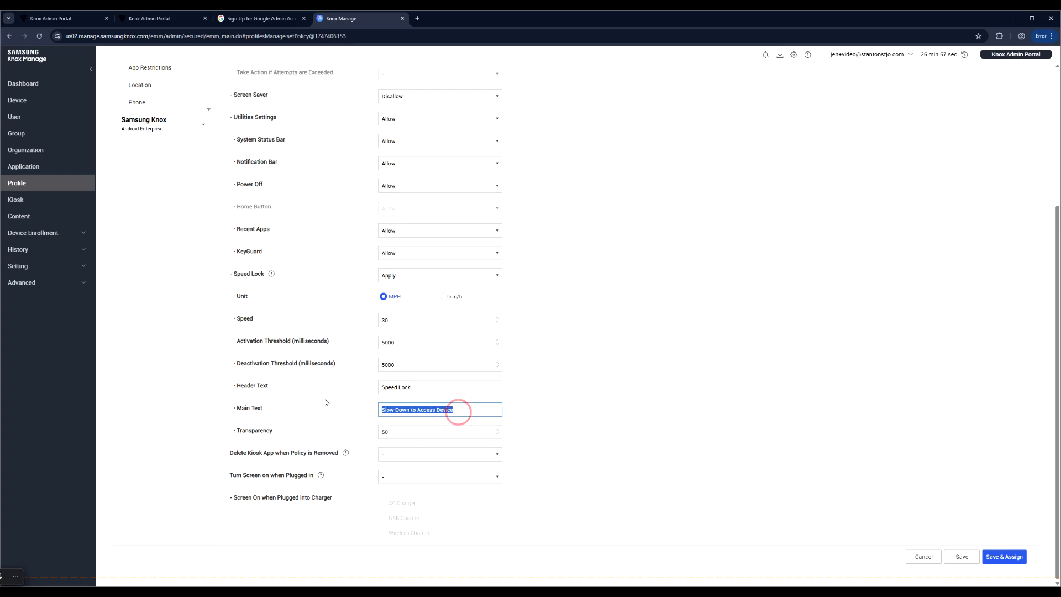
drag(407, 386, 355, 404)
double_click(403, 431)
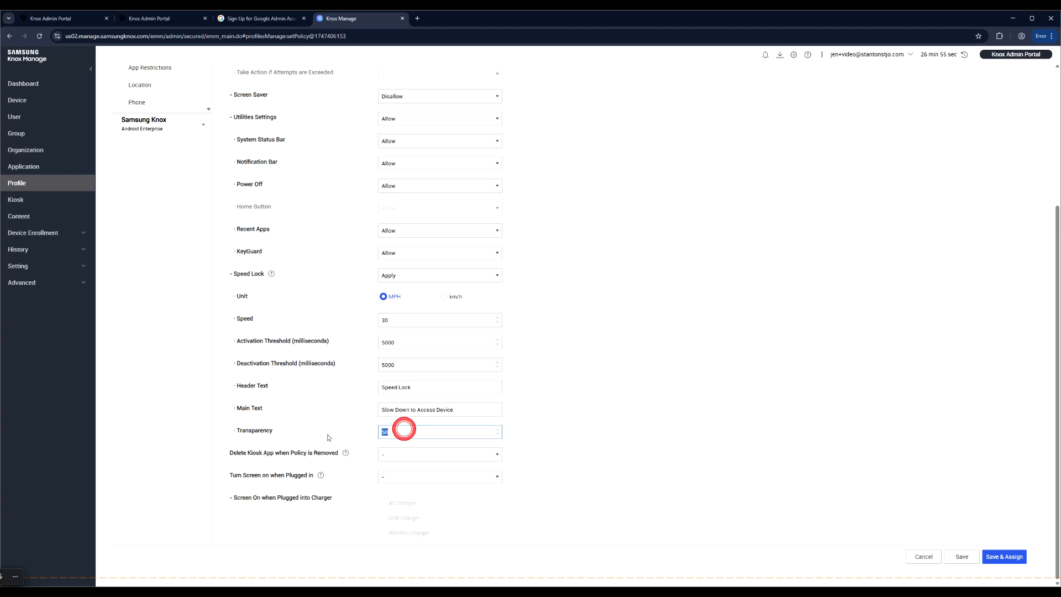
text(0)
click(623, 458)
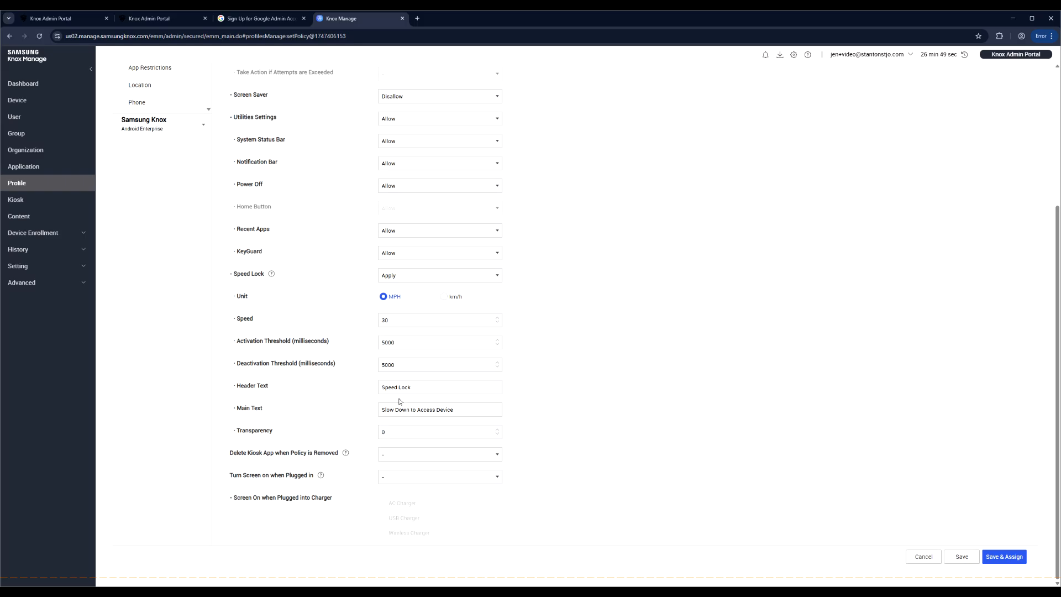
double_click(397, 432)
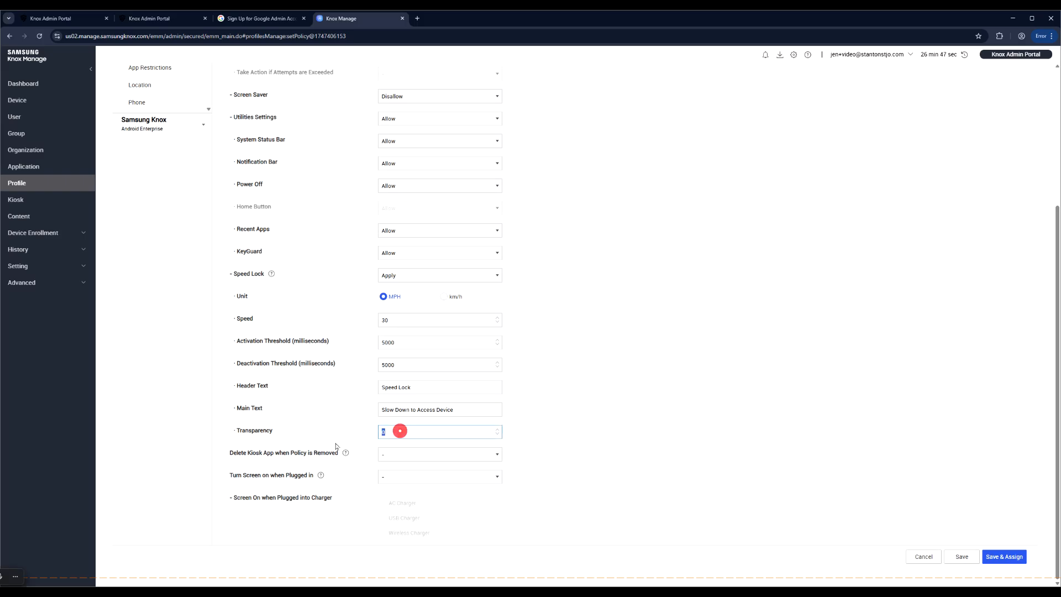
text(1000)
scroll(545, 436, up, 1)
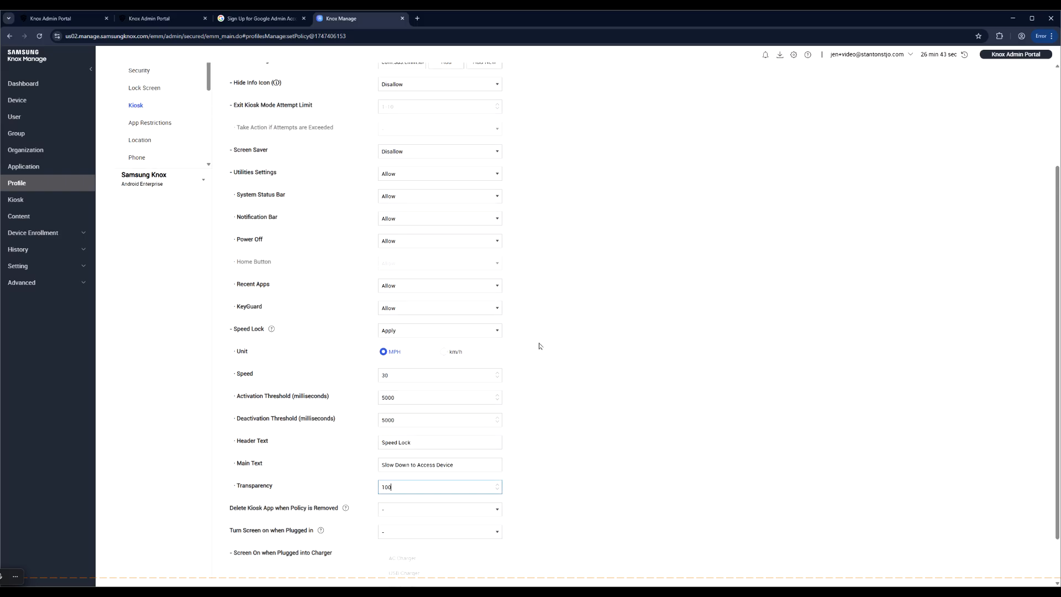
scroll(540, 393, down, 1)
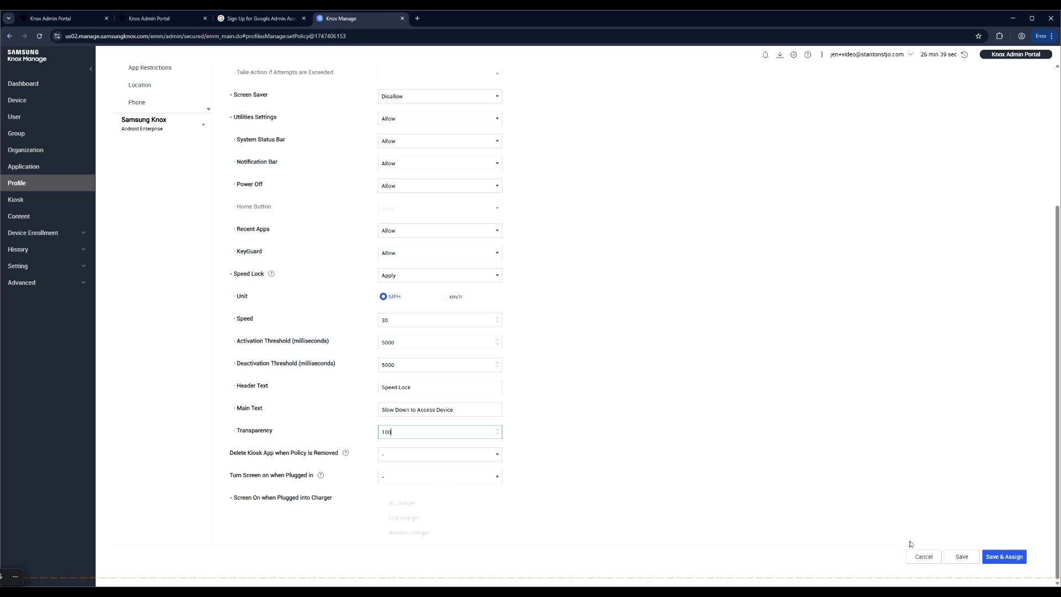
- Save DriversProfile and assign it to the Drivers group, confirming both prompts
click(1008, 558)
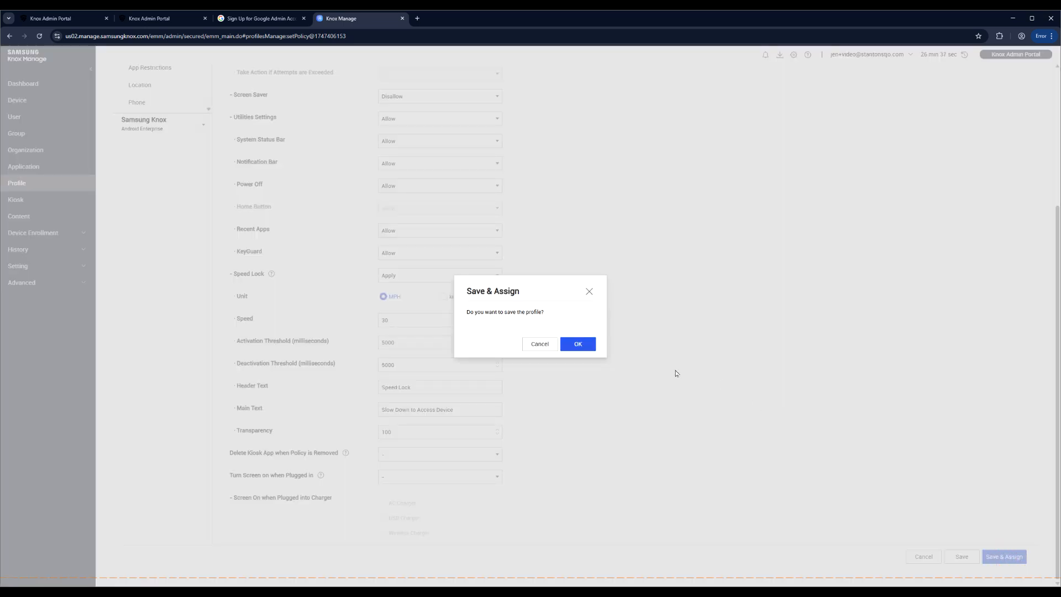
click(577, 345)
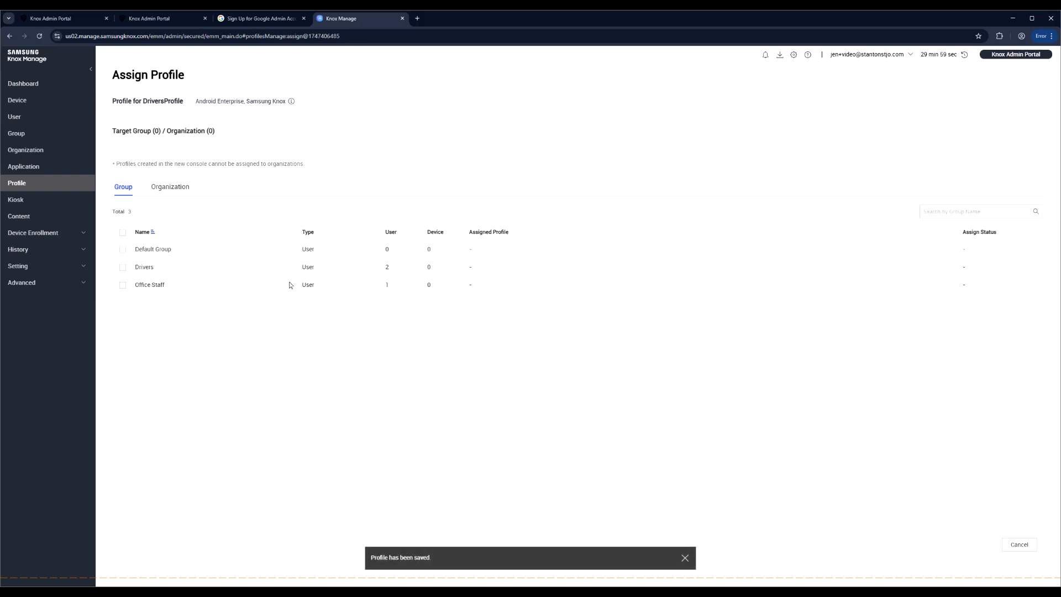
click(123, 267)
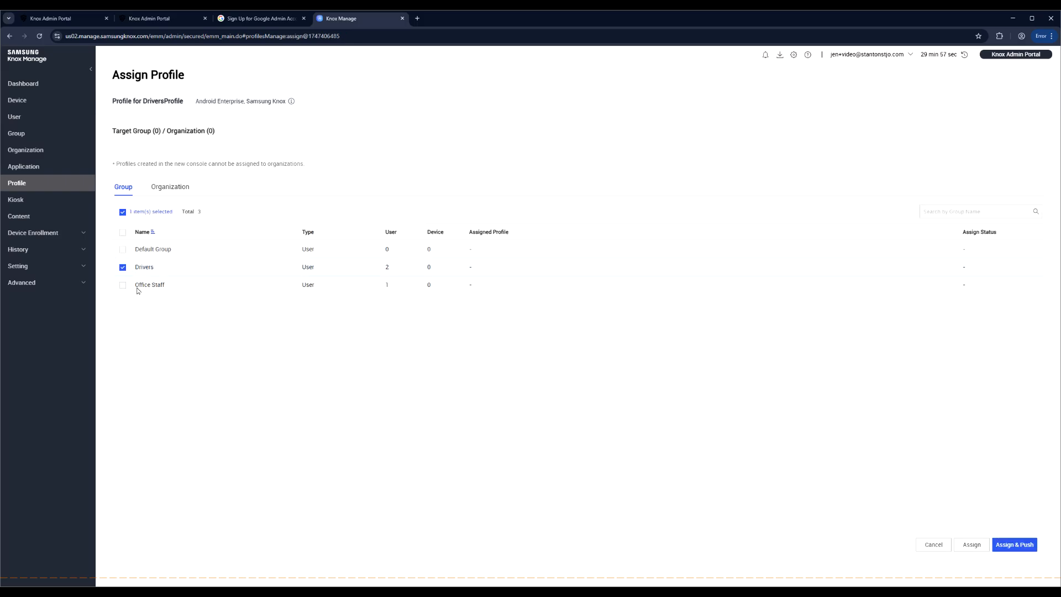
click(965, 548)
click(616, 399)
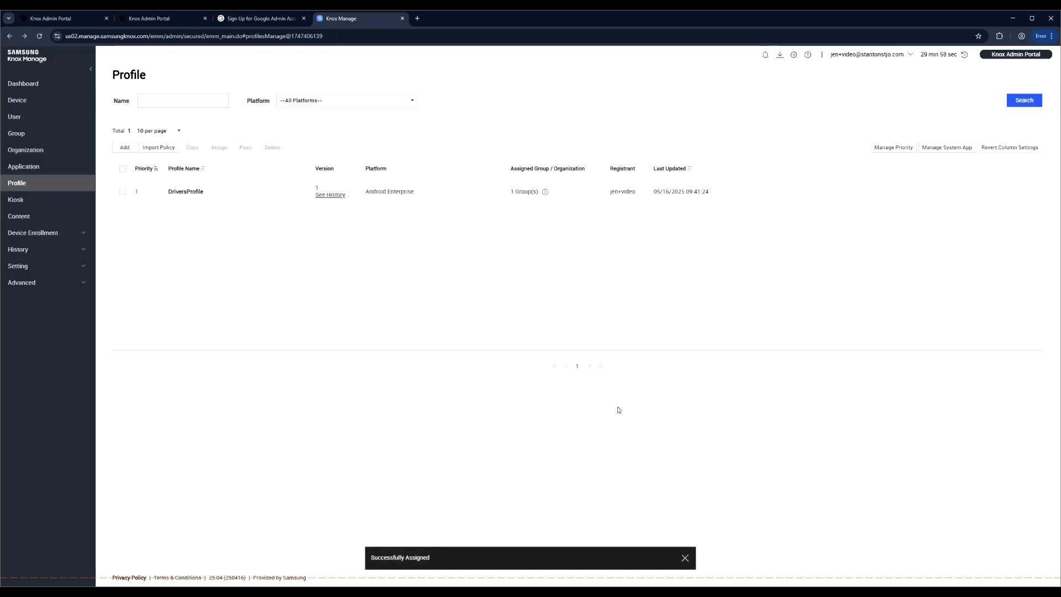
- Add a profile named 'StaffProfile' for Android Enterprise and save it to set policies
click(125, 147)
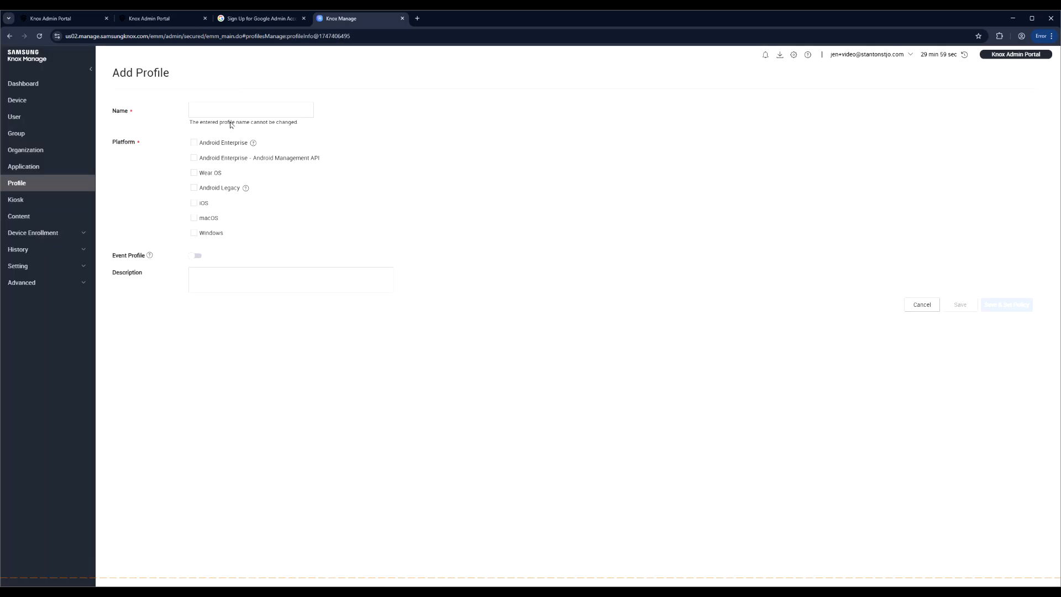
click(230, 110)
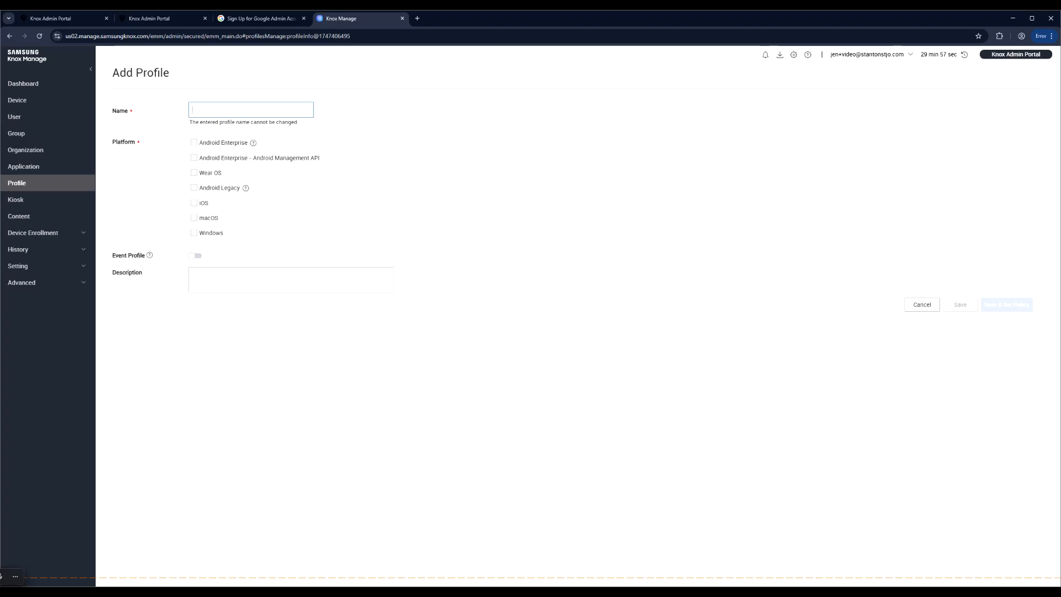
text(StaffProfile)
click(194, 143)
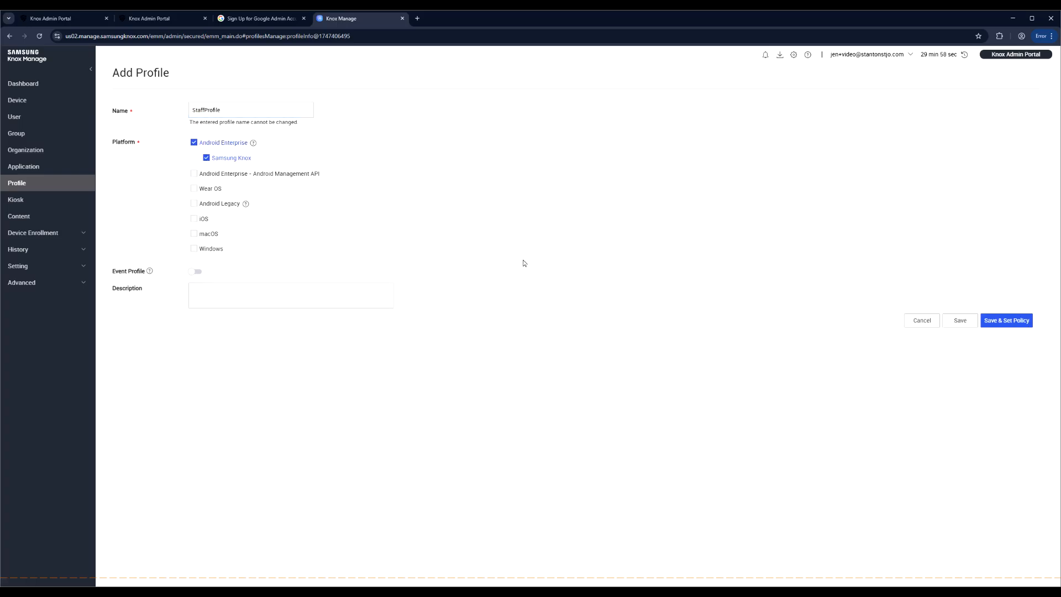
click(1006, 321)
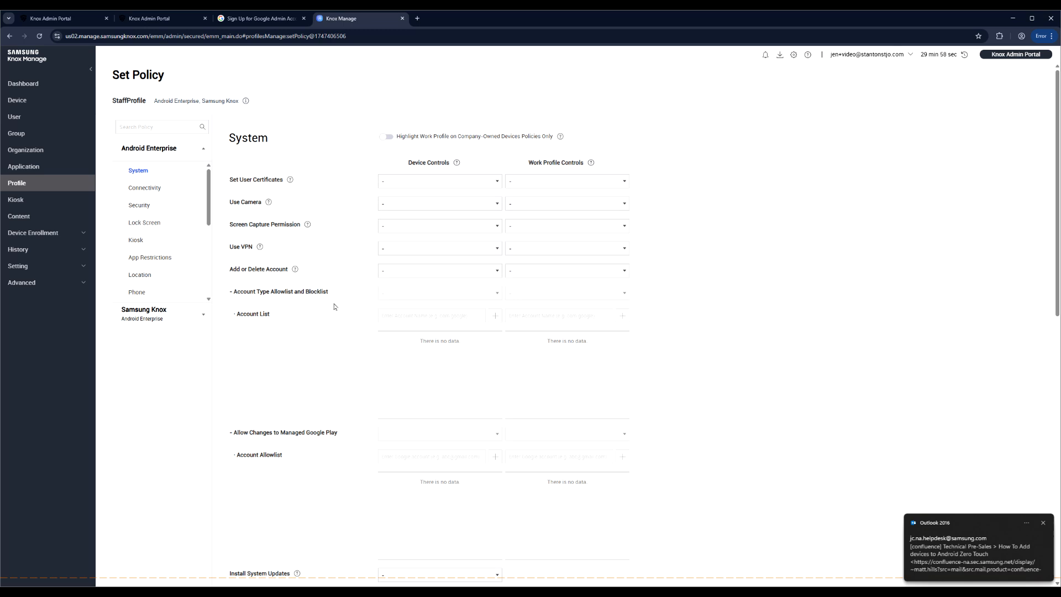
- Set Developer Mode and Safe Mode to Disallow
scroll(341, 329, down, 1)
scroll(341, 329, down, 5)
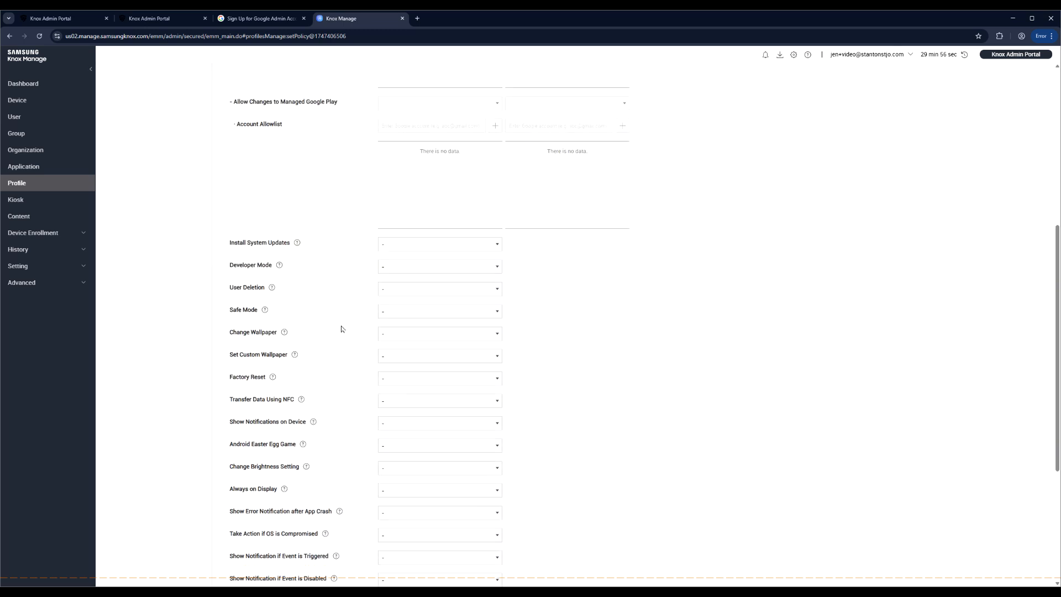
click(398, 268)
click(420, 314)
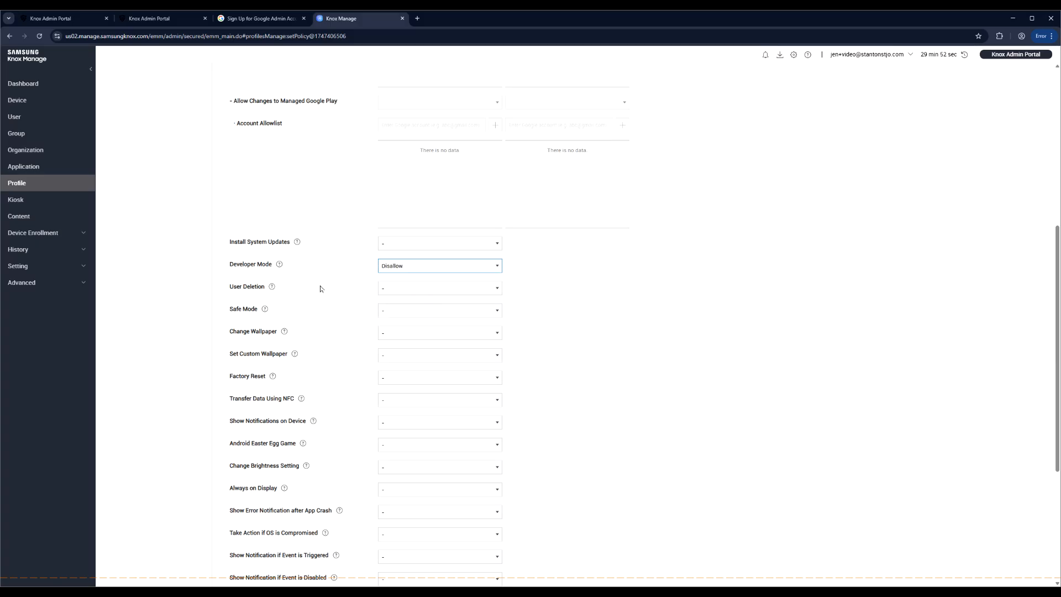
click(404, 311)
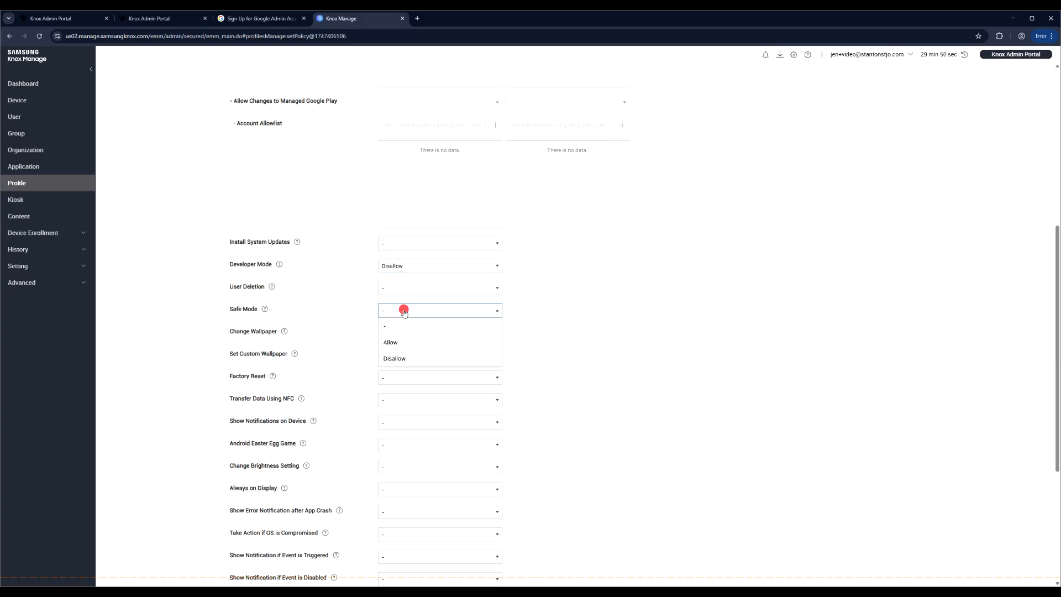
click(394, 358)
- Allow adding or deleting accounts, with com.google on the account blocklist
scroll(326, 348, up, 6)
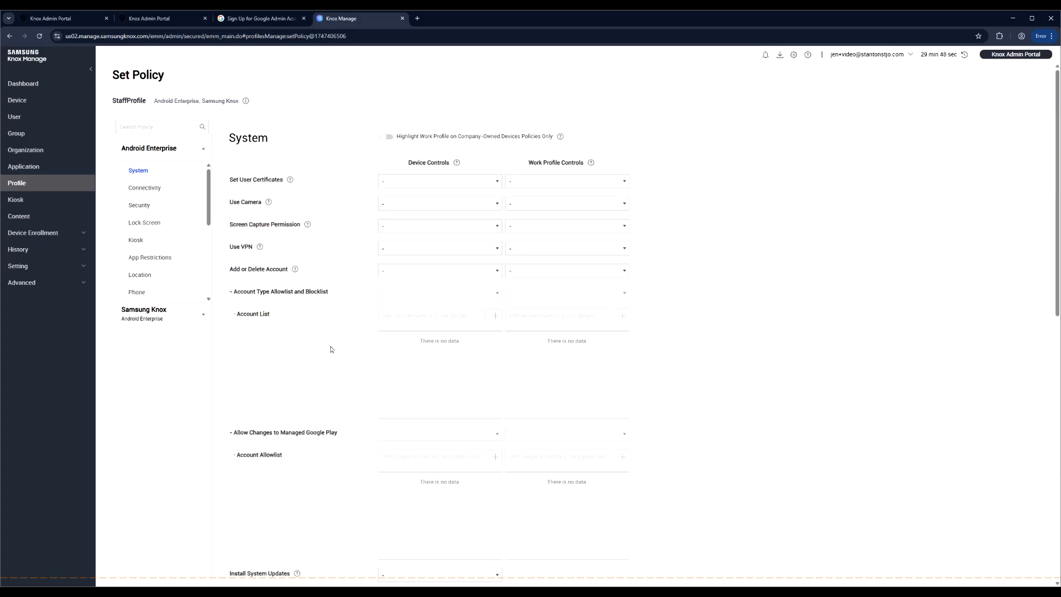
click(404, 270)
click(408, 302)
click(399, 291)
click(419, 338)
click(416, 316)
text(com.gog)
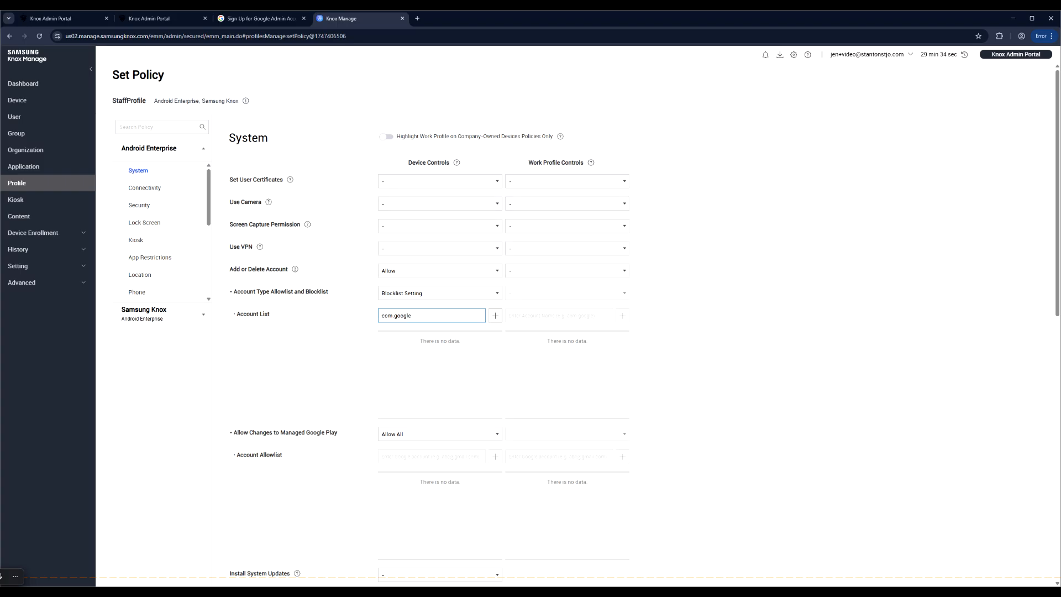
click(495, 315)
- Set Managed Google Play account changes to Allow only MGP Account
click(404, 434)
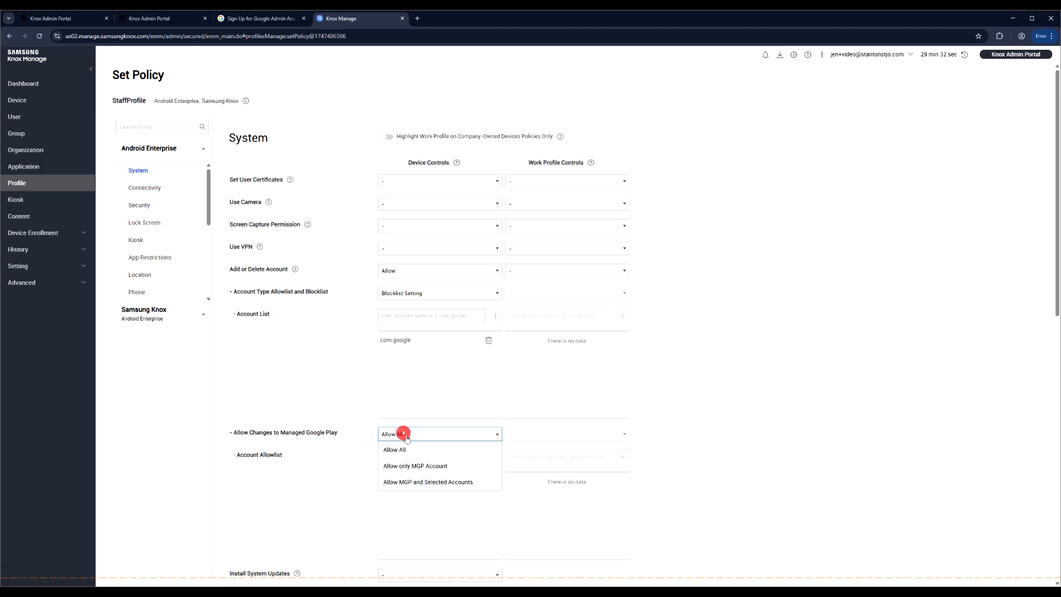
click(420, 466)
scroll(343, 378, down, 1)
scroll(342, 379, down, 1)
scroll(342, 379, up, 1)
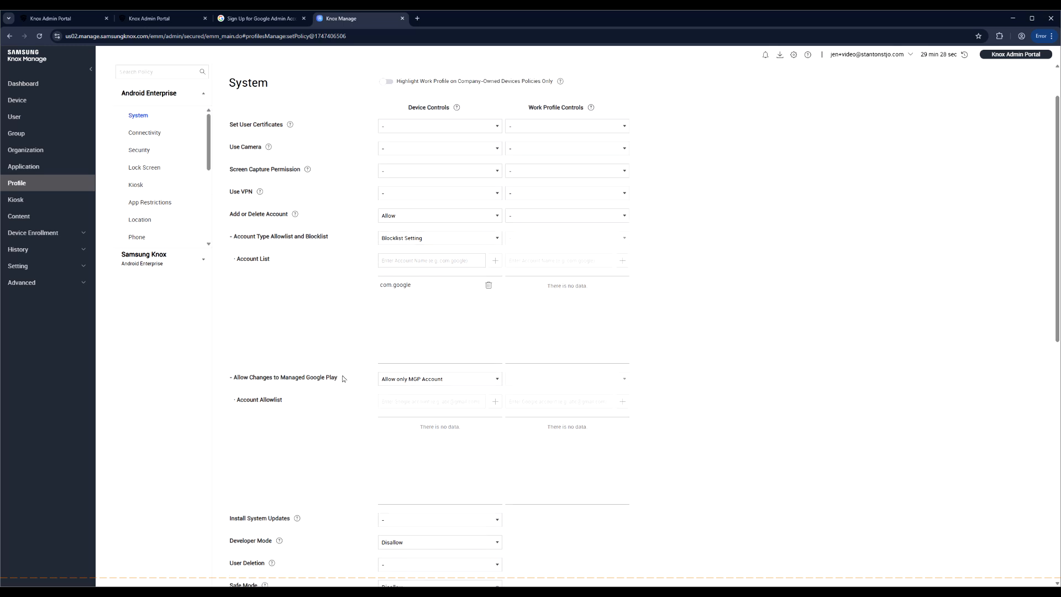
click(144, 166)
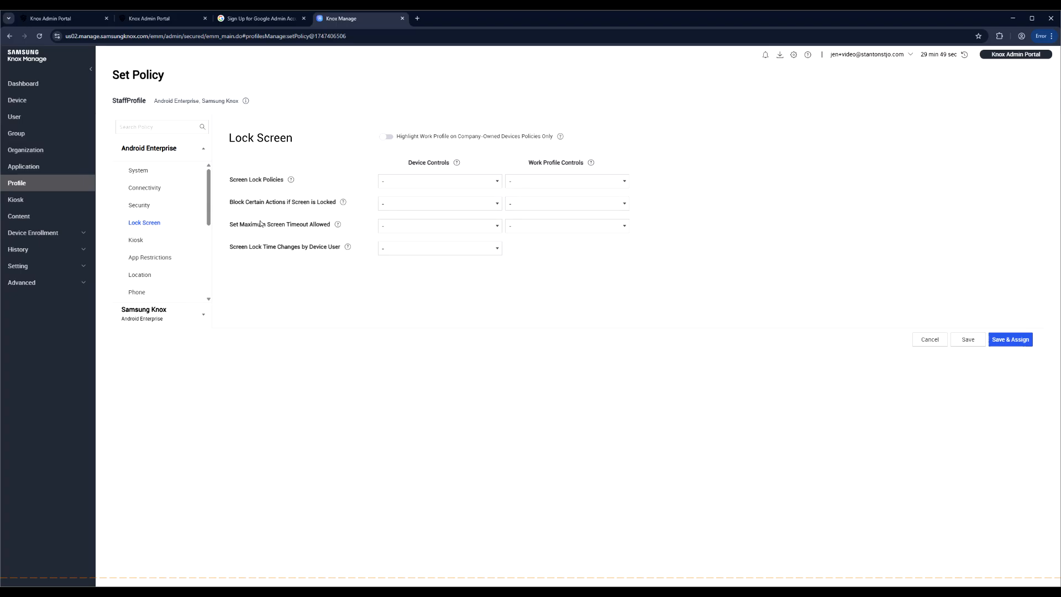
- Set Screen Lock Policies to Set Custom Screen Lock
click(422, 184)
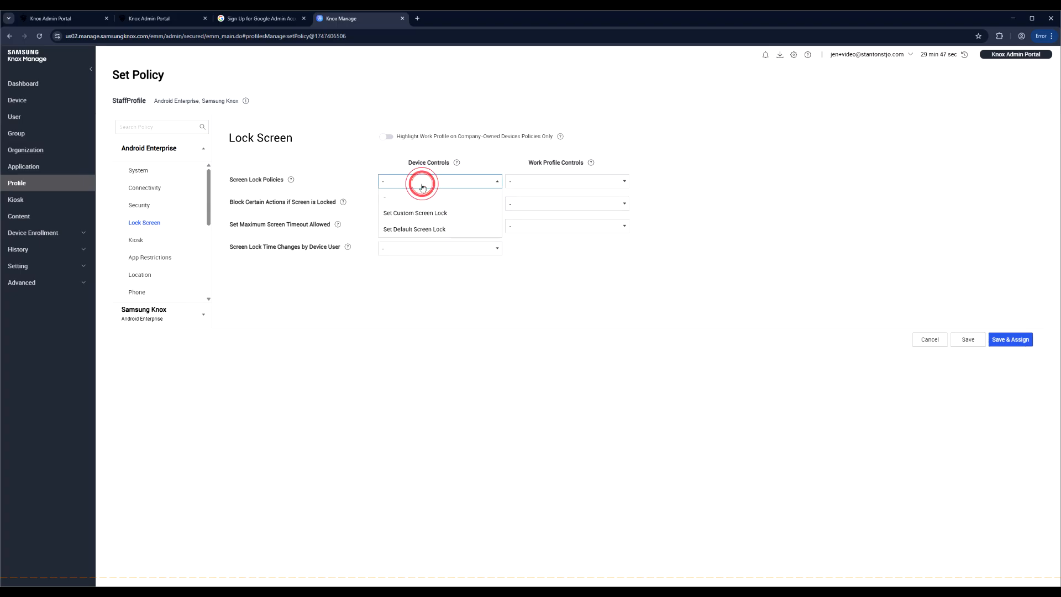
click(470, 215)
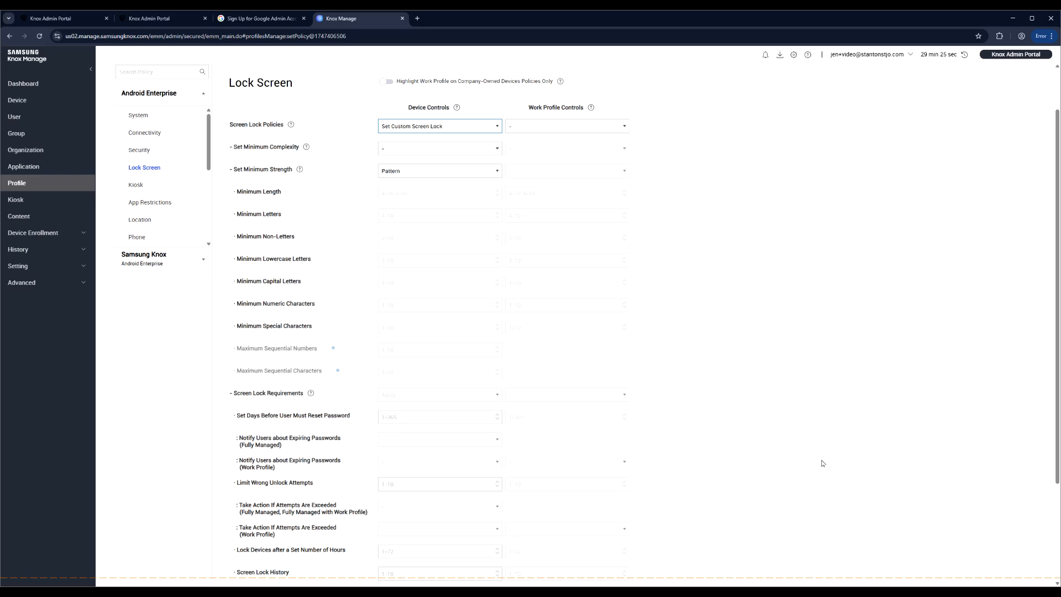
- Set minimum complexity to Low, minimum strength to Numeric, and minimum length to 4
click(462, 148)
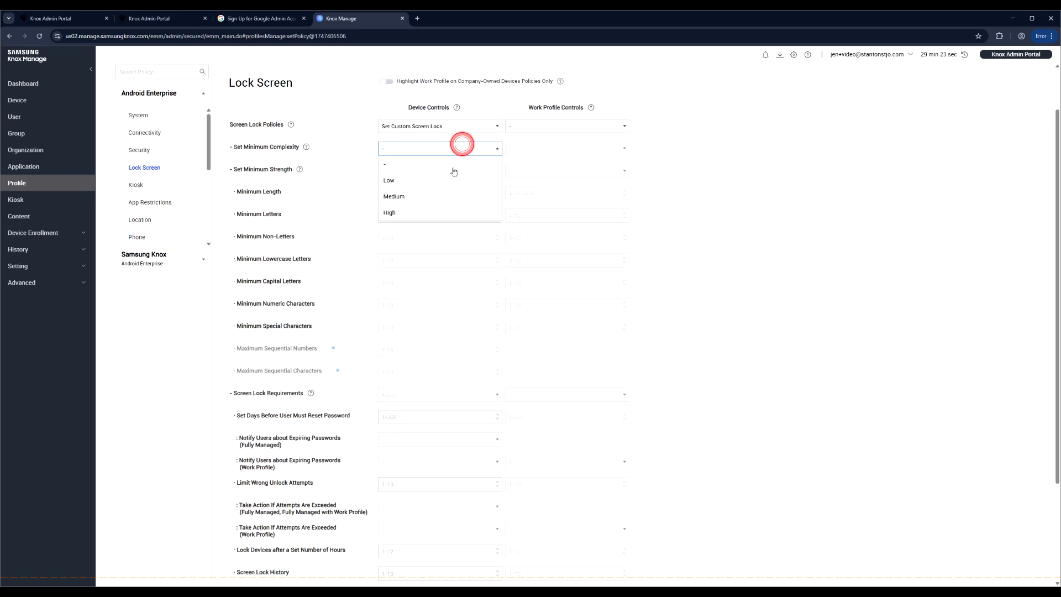
click(412, 181)
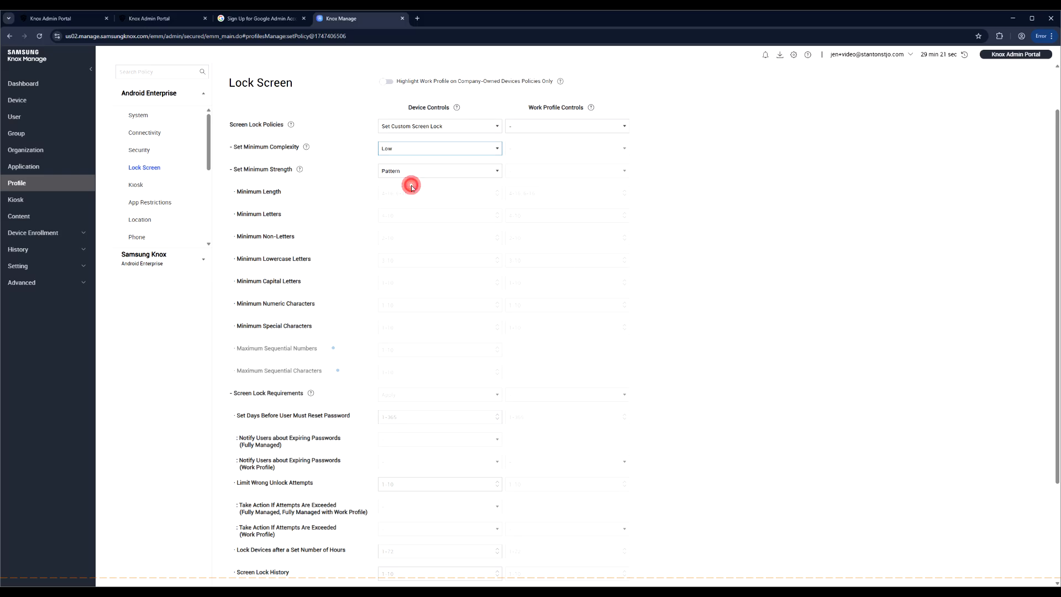
click(418, 176)
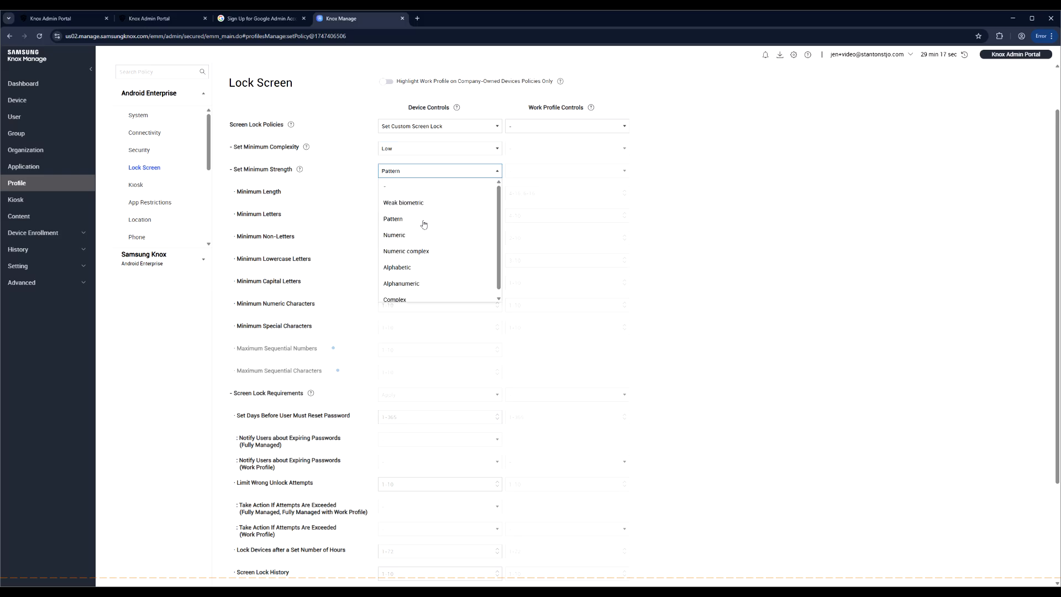
click(429, 236)
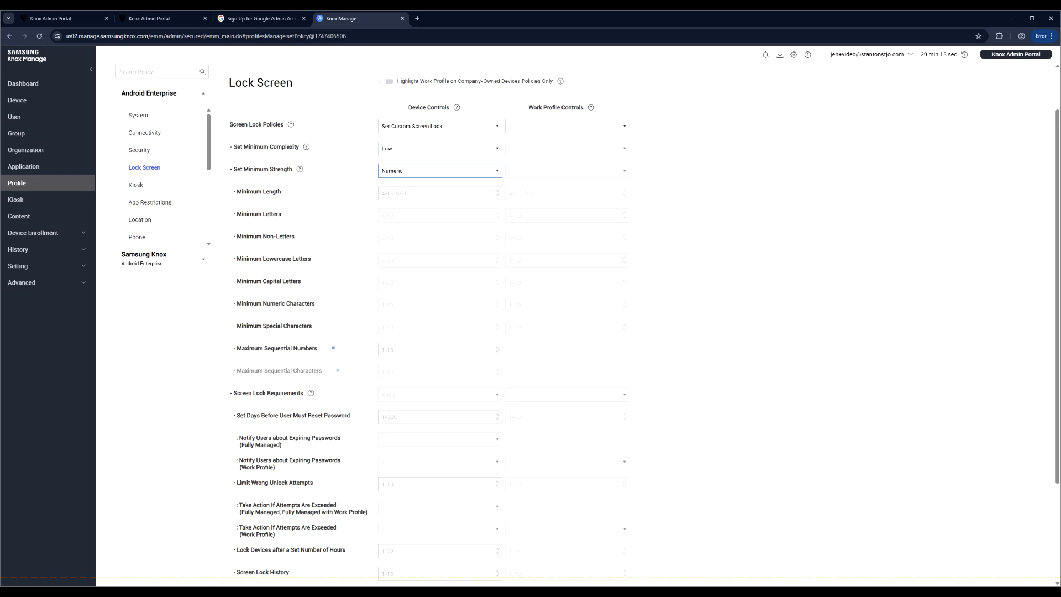
click(421, 195)
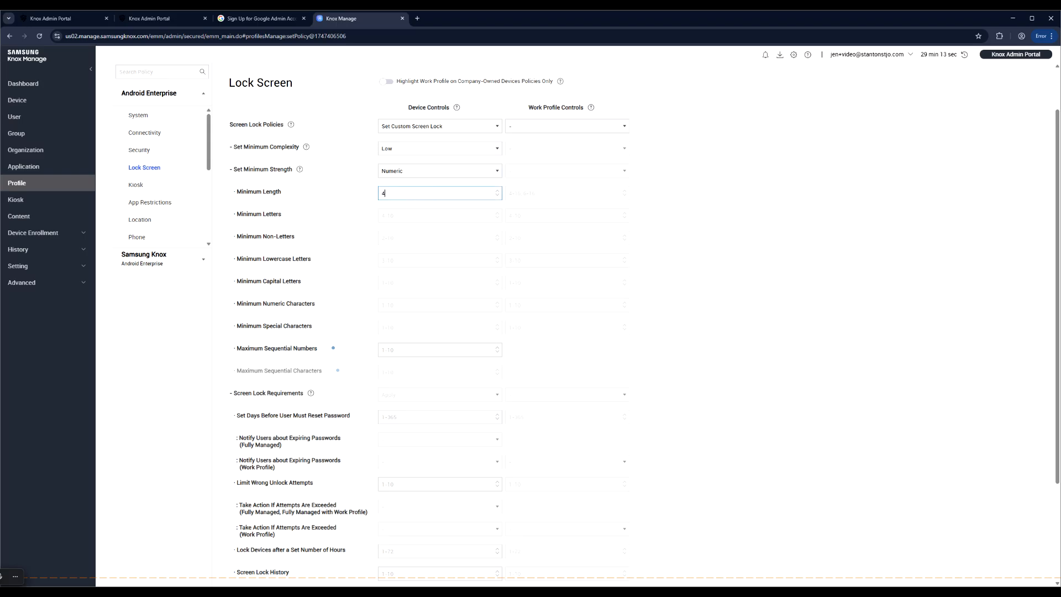
text(4)
click(368, 226)
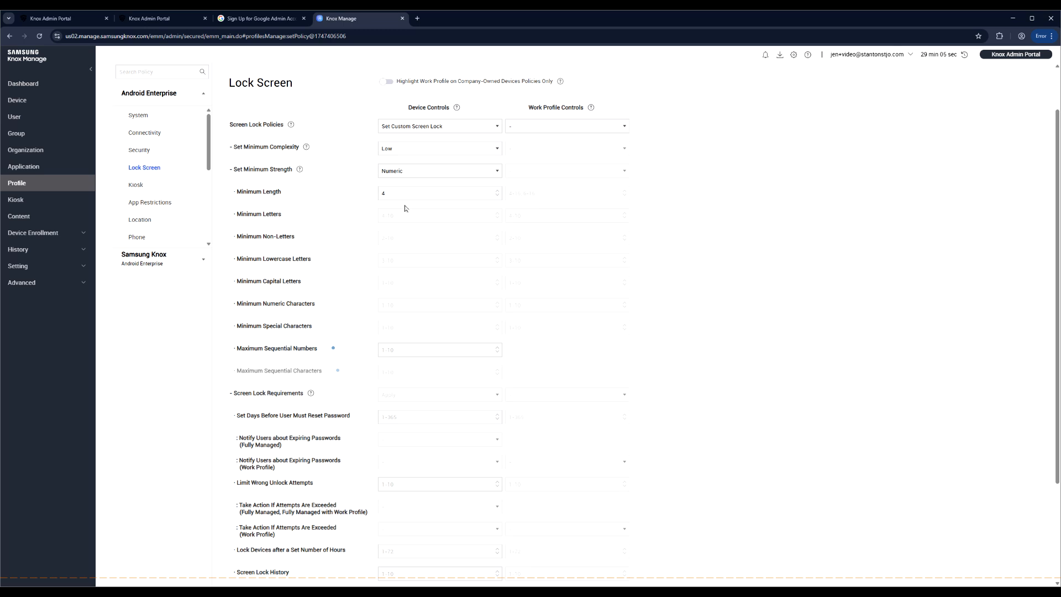
- Try Alphanumeric minimum strength with a minimum length of 16
click(413, 172)
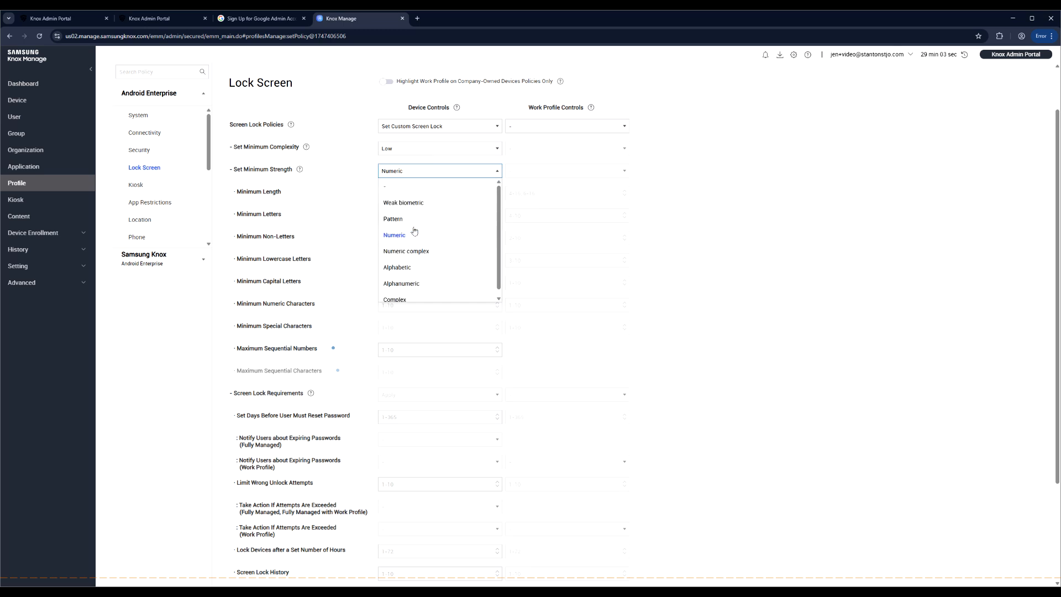
click(437, 284)
click(408, 197)
text(16)
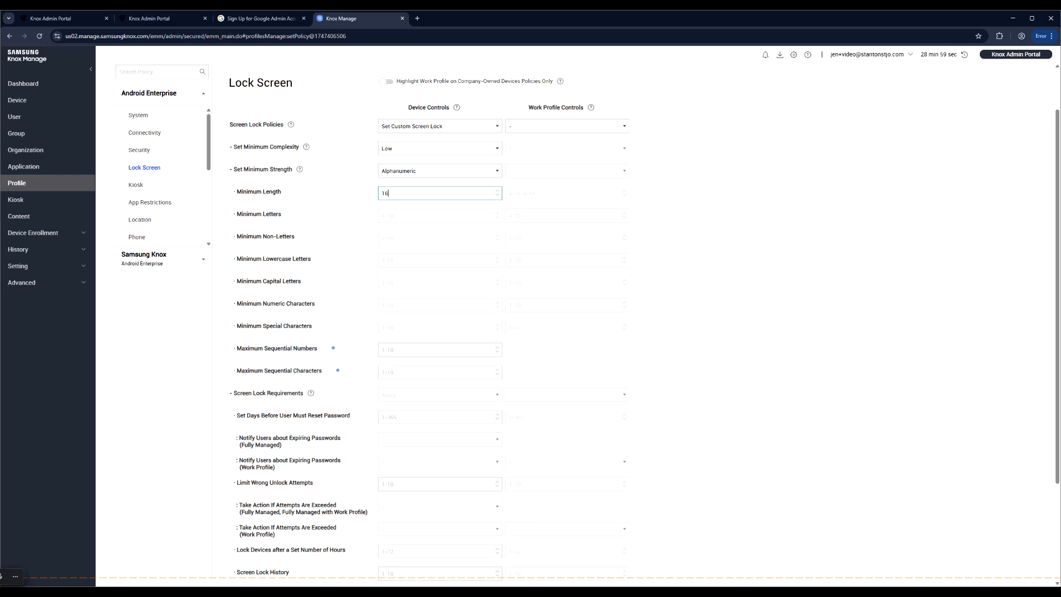
click(362, 244)
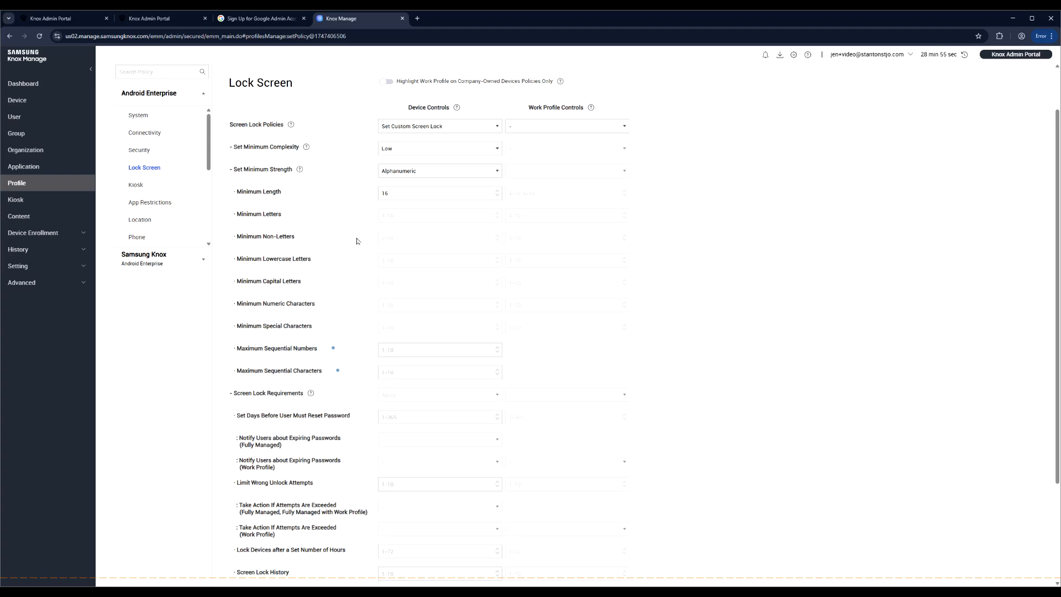
click(406, 217)
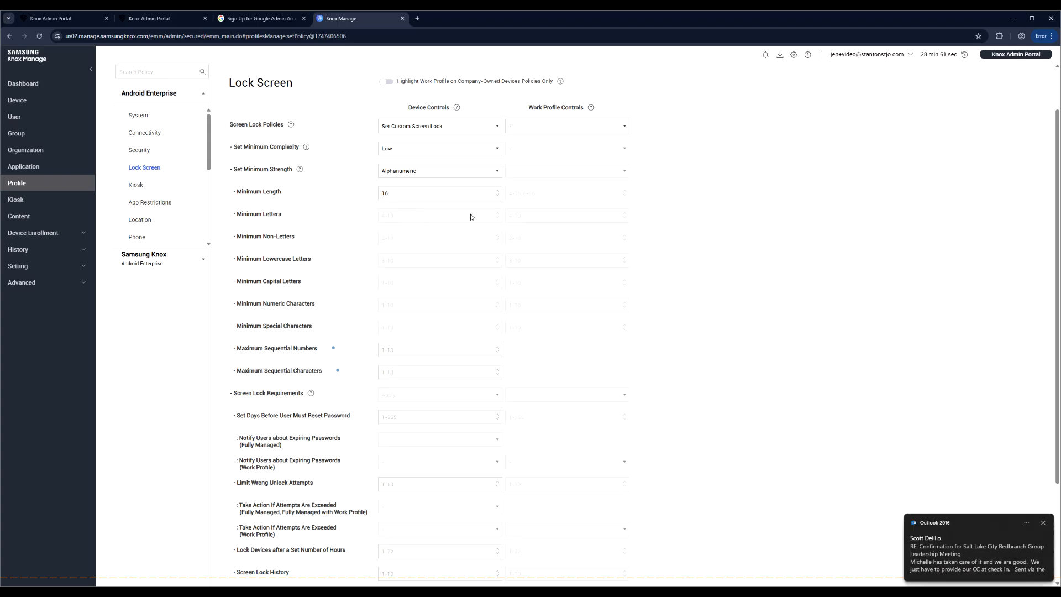
click(499, 218)
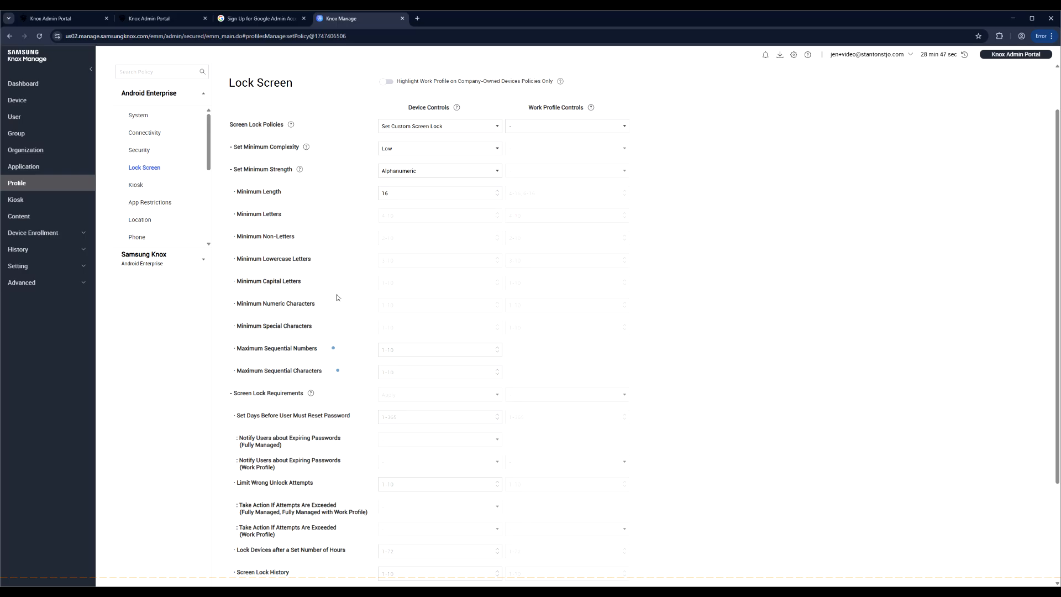
scroll(334, 407, down, 2)
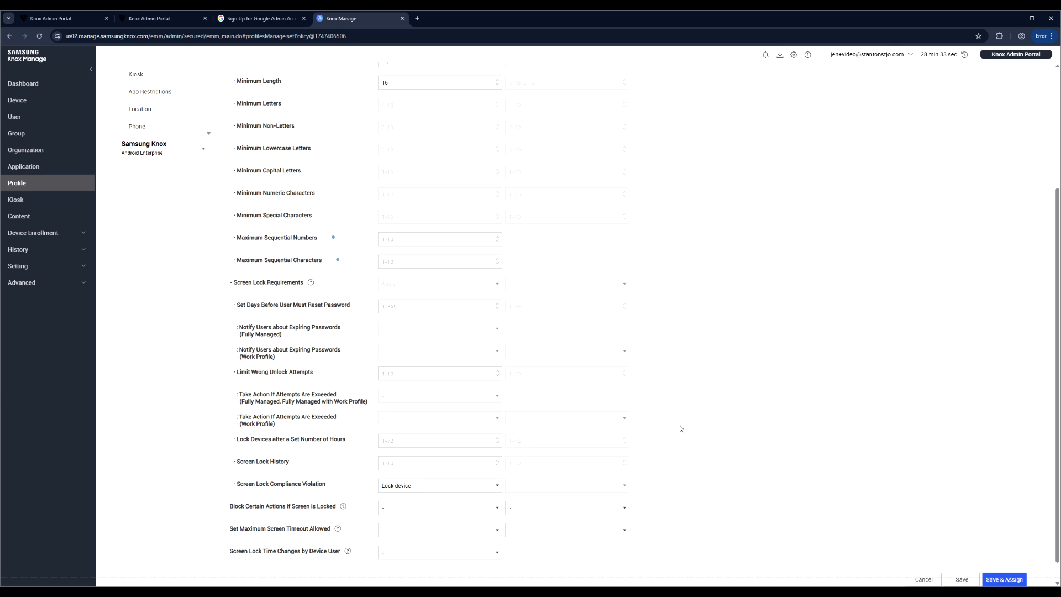
scroll(680, 428, up, 2)
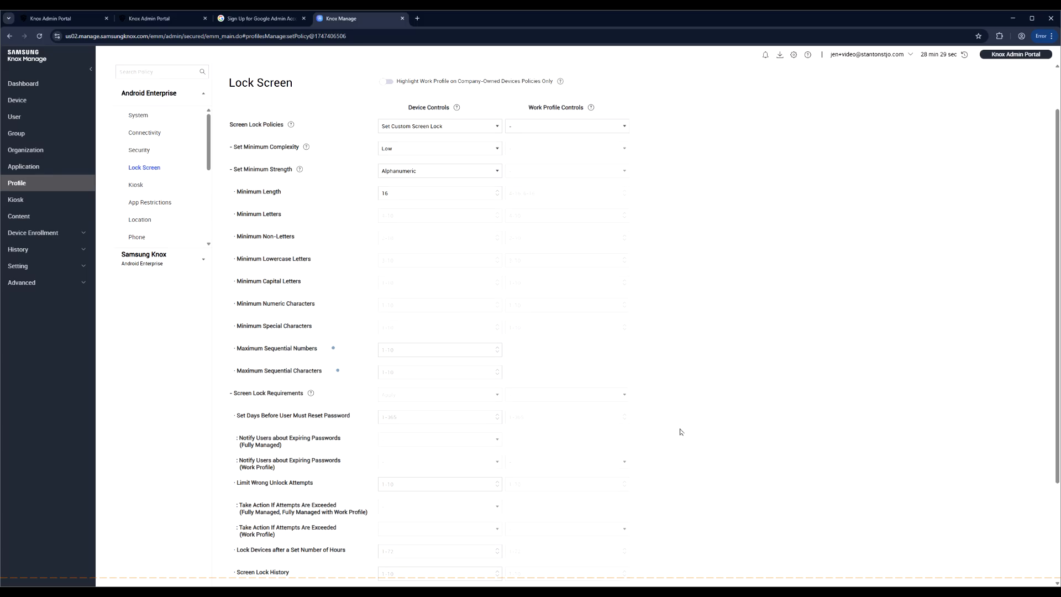
scroll(681, 432, up, 1)
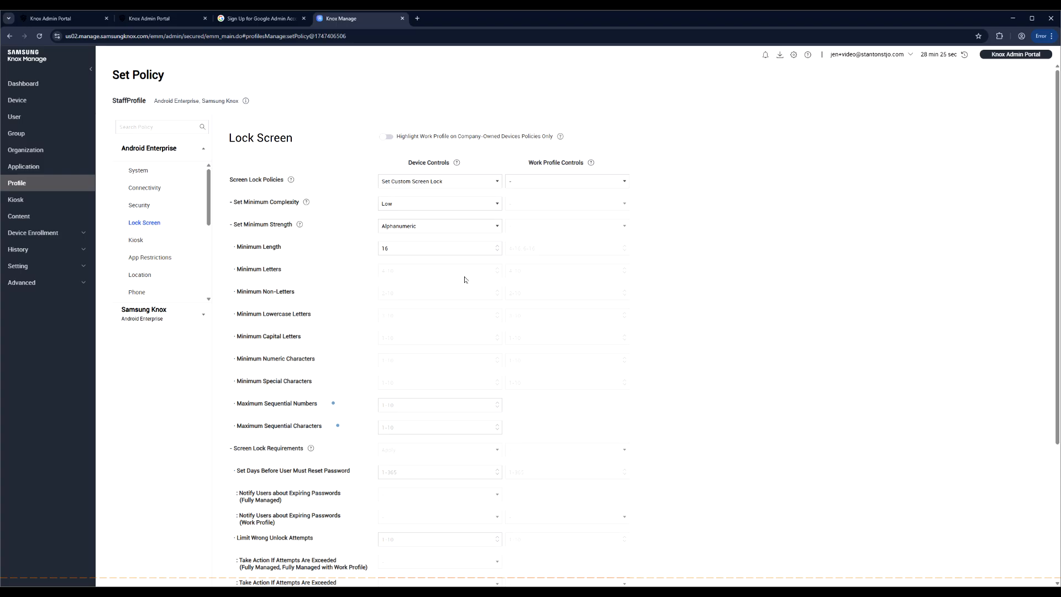
- Switch minimum strength back to Numeric and re-commit the minimum length
click(412, 228)
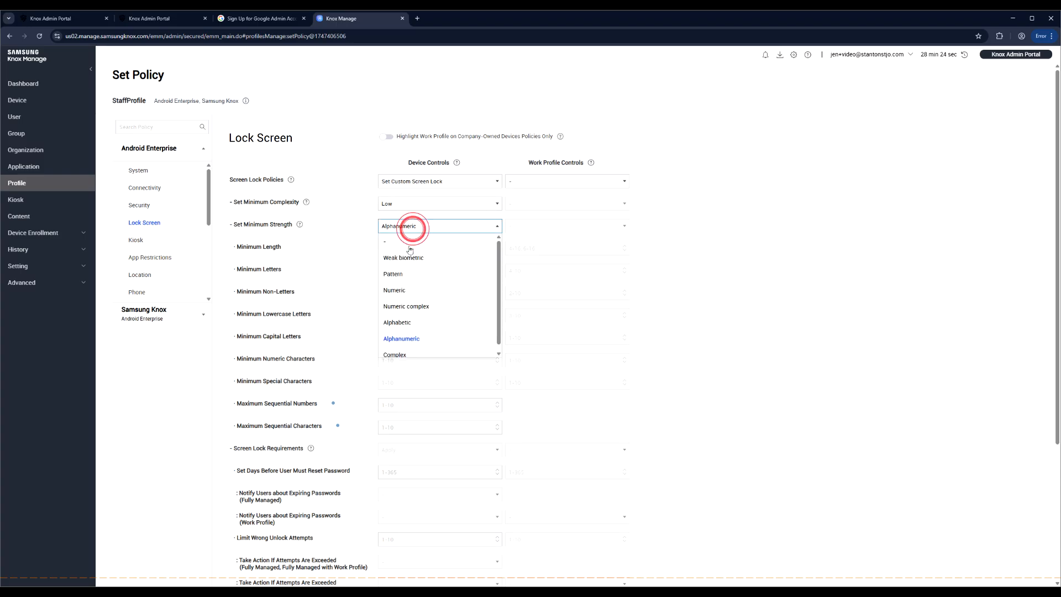
click(409, 290)
click(410, 248)
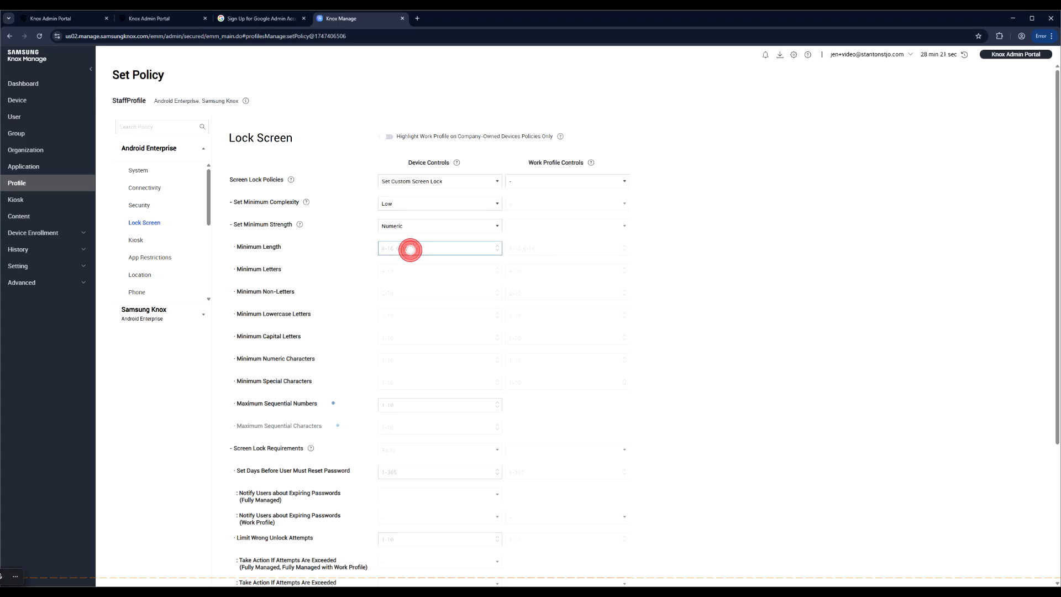
click(778, 355)
scroll(777, 358, down, 4)
scroll(776, 362, up, 4)
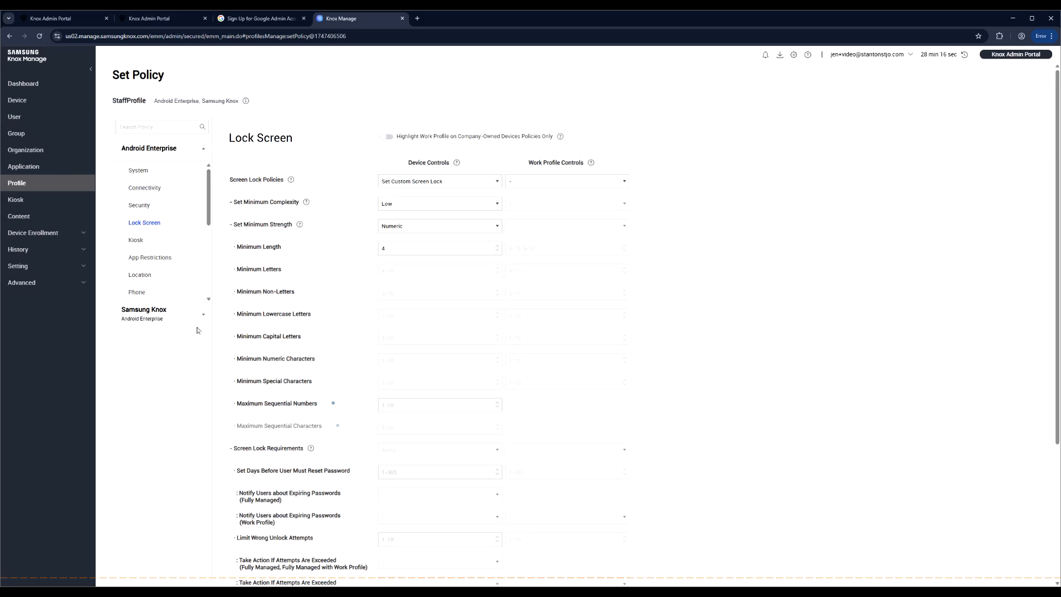
- In App Restrictions, try blocking apps from running, then turn it back off with no apps added
click(140, 257)
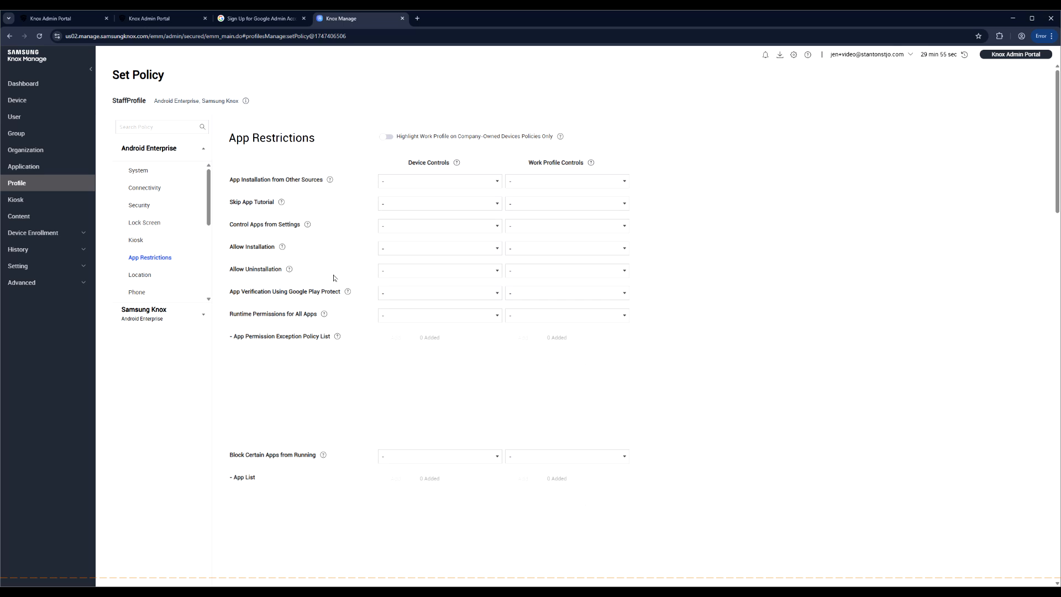
scroll(327, 439, down, 2)
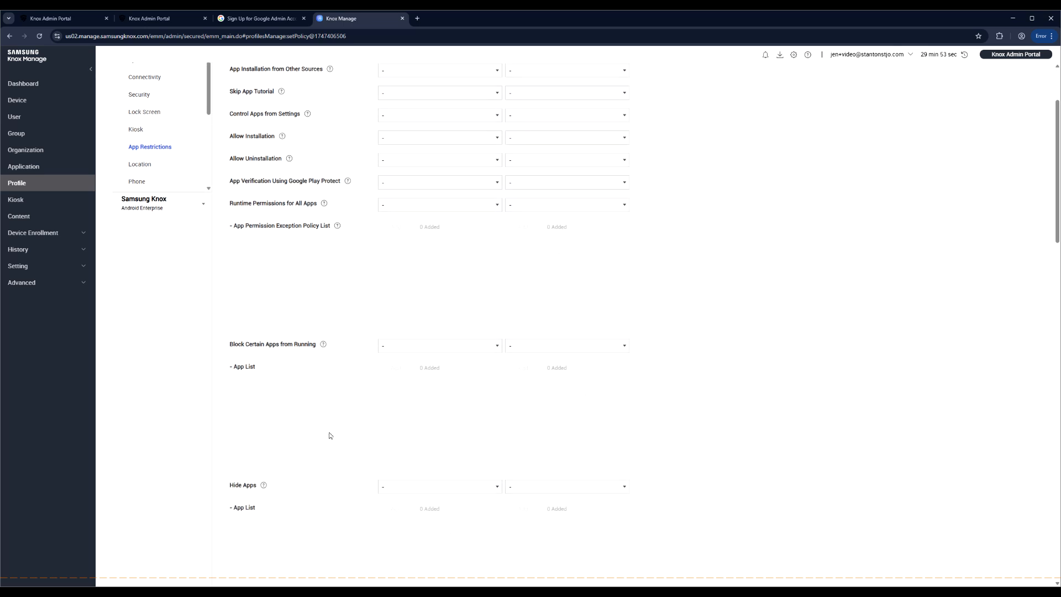
click(427, 345)
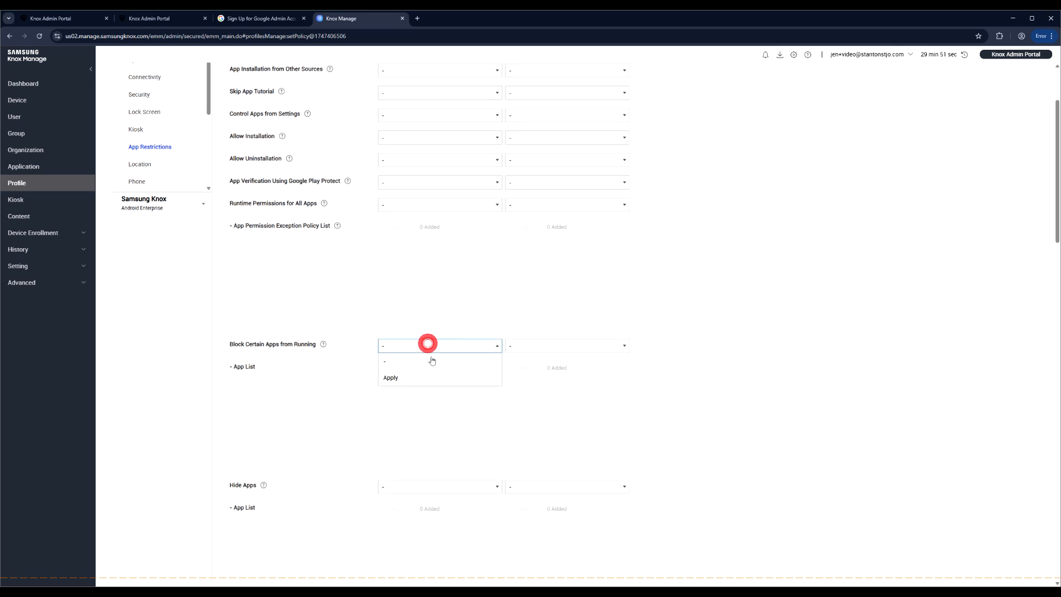
click(435, 377)
click(396, 367)
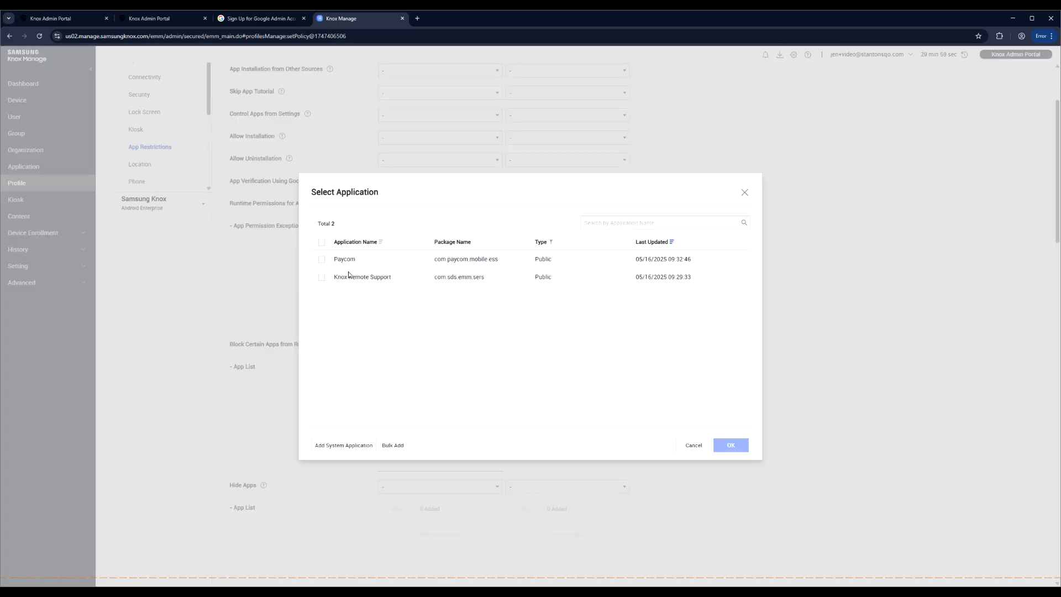
click(695, 446)
click(440, 344)
click(423, 360)
click(309, 288)
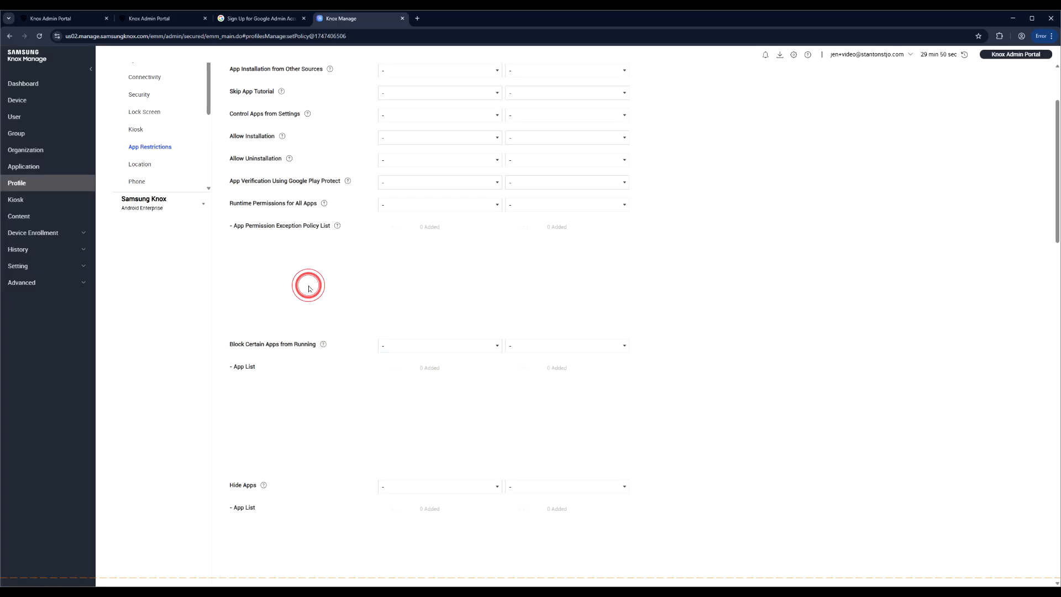
- Block uninstallation of Knox Remote Support and Paycom
scroll(322, 373, down, 4)
scroll(323, 378, down, 1)
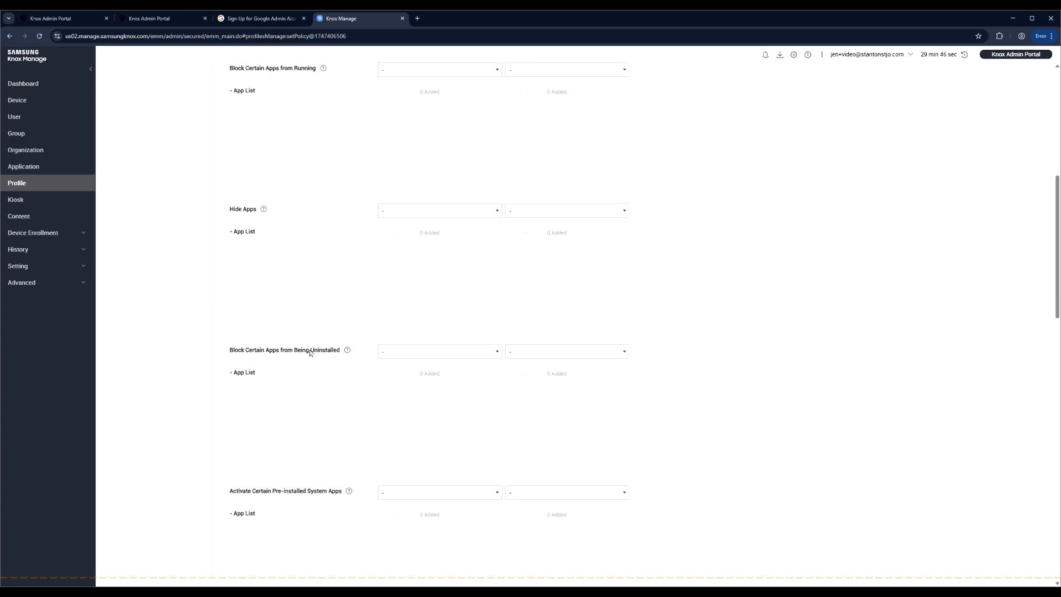
click(402, 352)
click(417, 382)
click(380, 373)
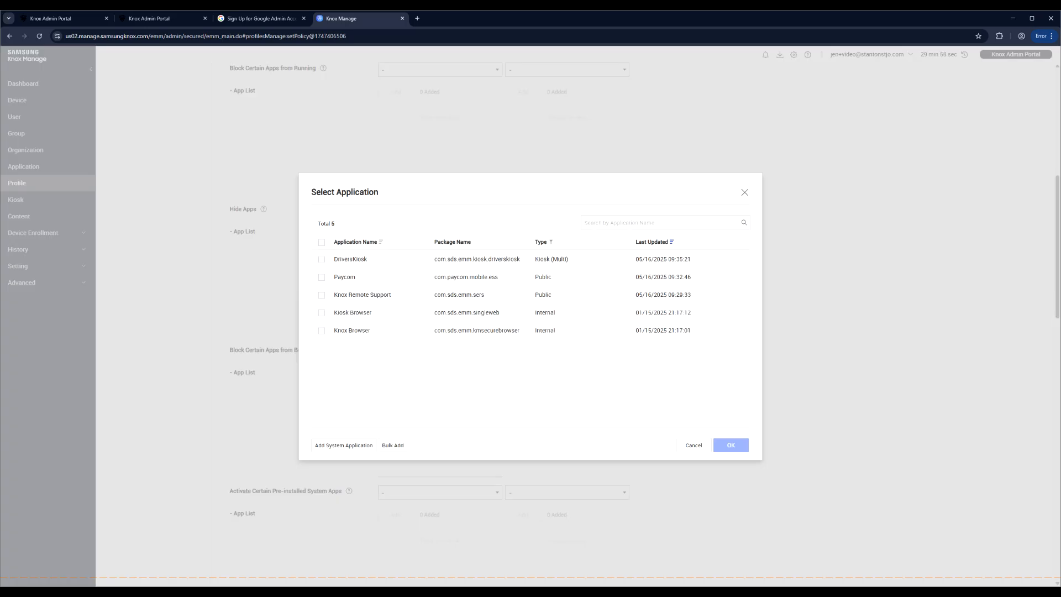
click(322, 295)
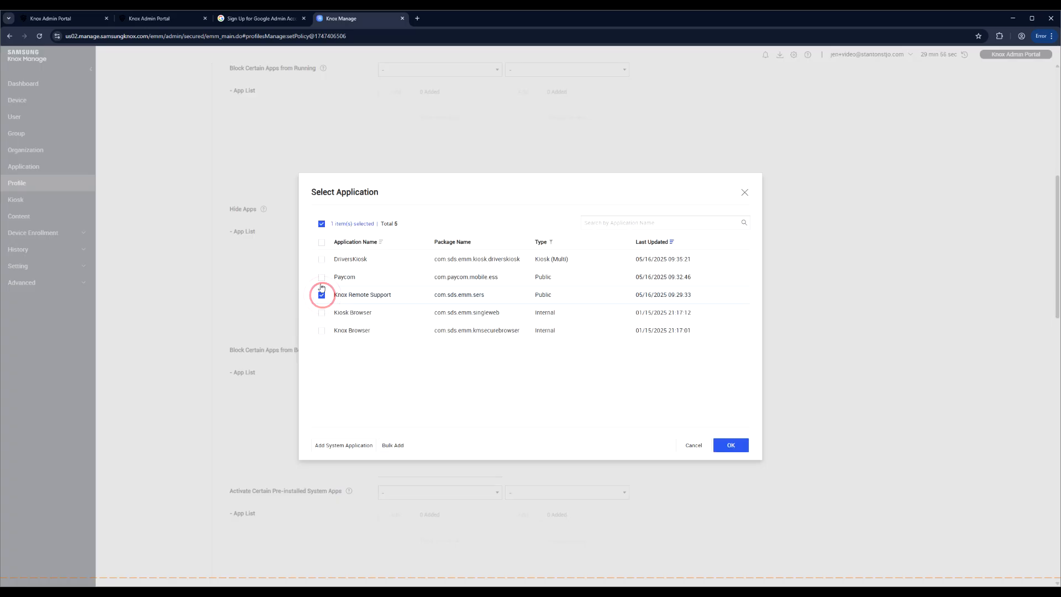
click(321, 277)
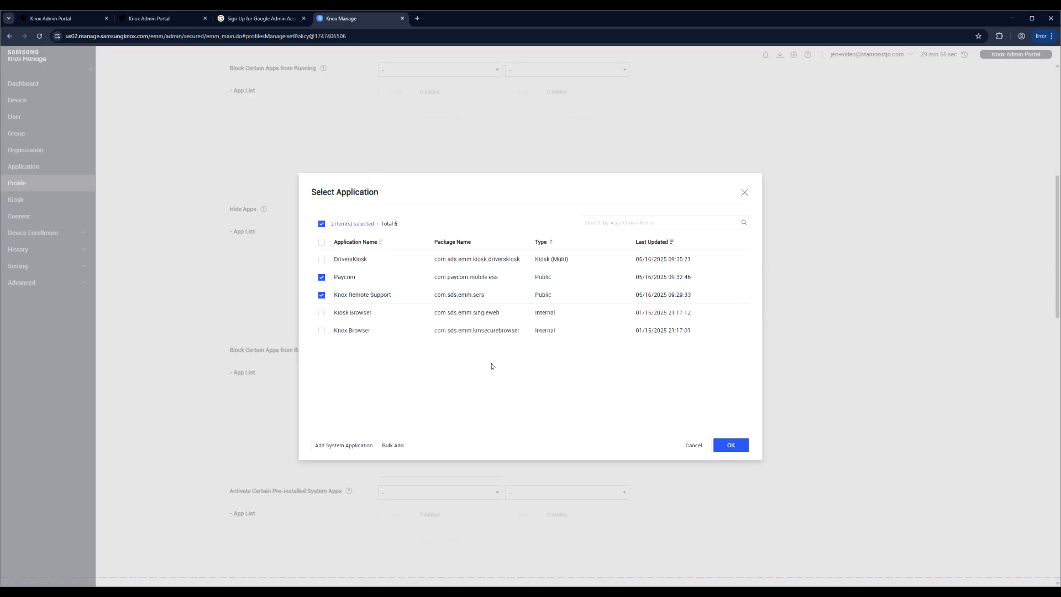
click(730, 446)
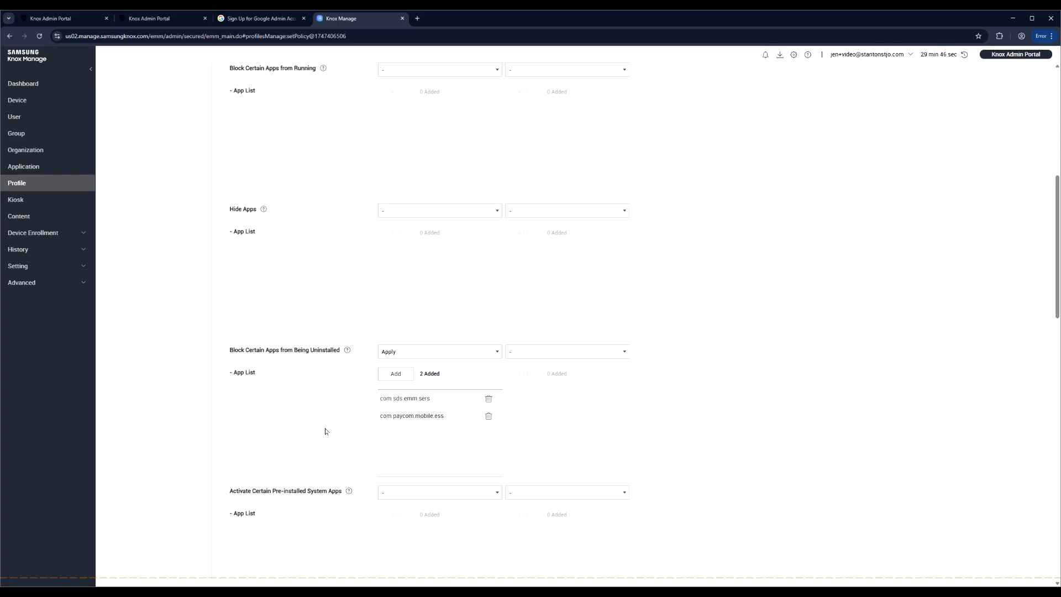
- Review the App Restrictions settings and go to the Location policy
scroll(326, 431, down, 5)
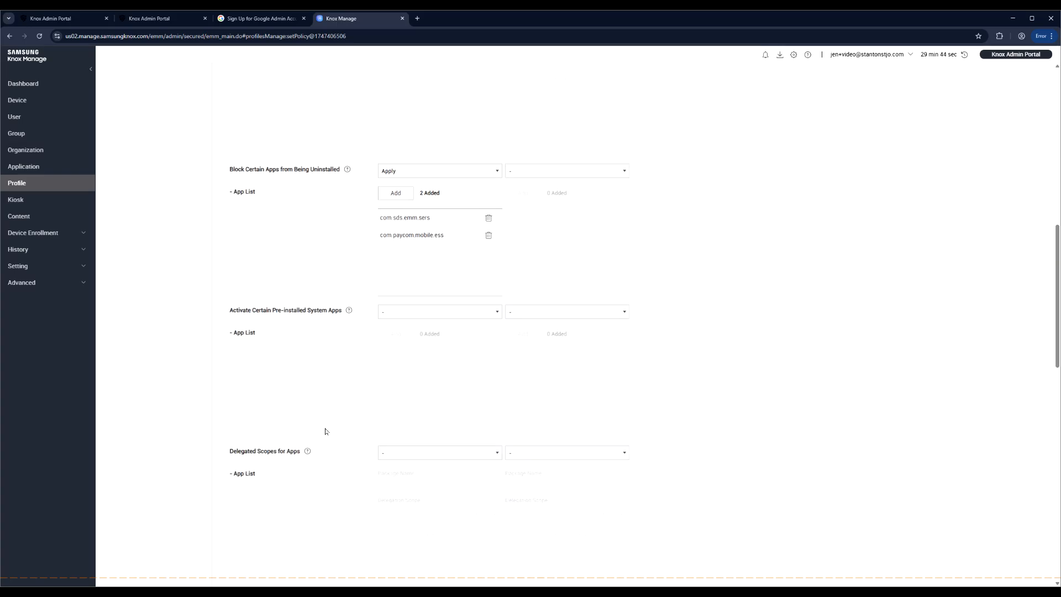
scroll(326, 431, down, 3)
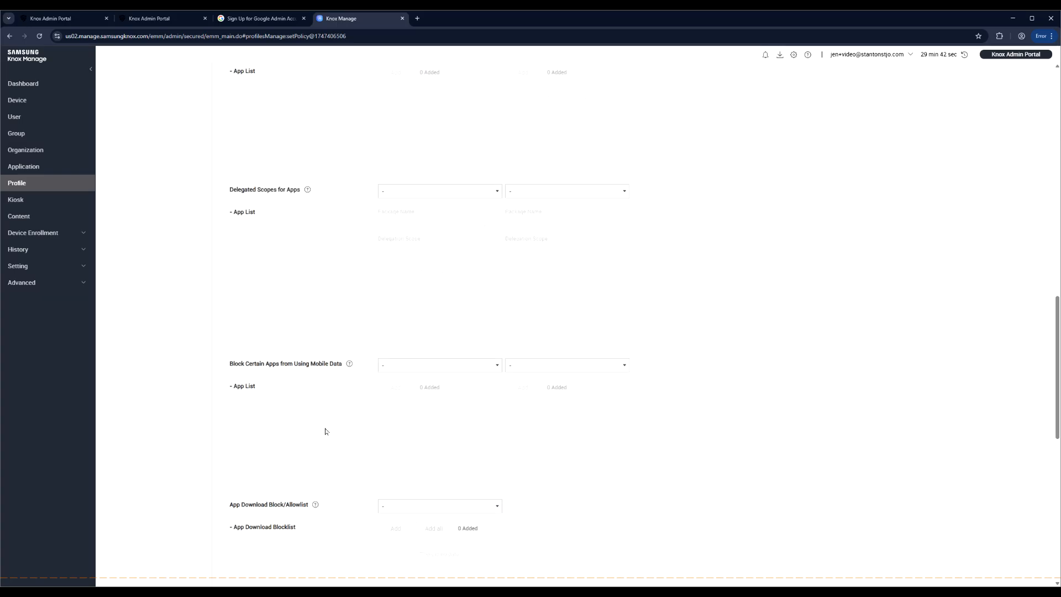
scroll(325, 431, up, 10)
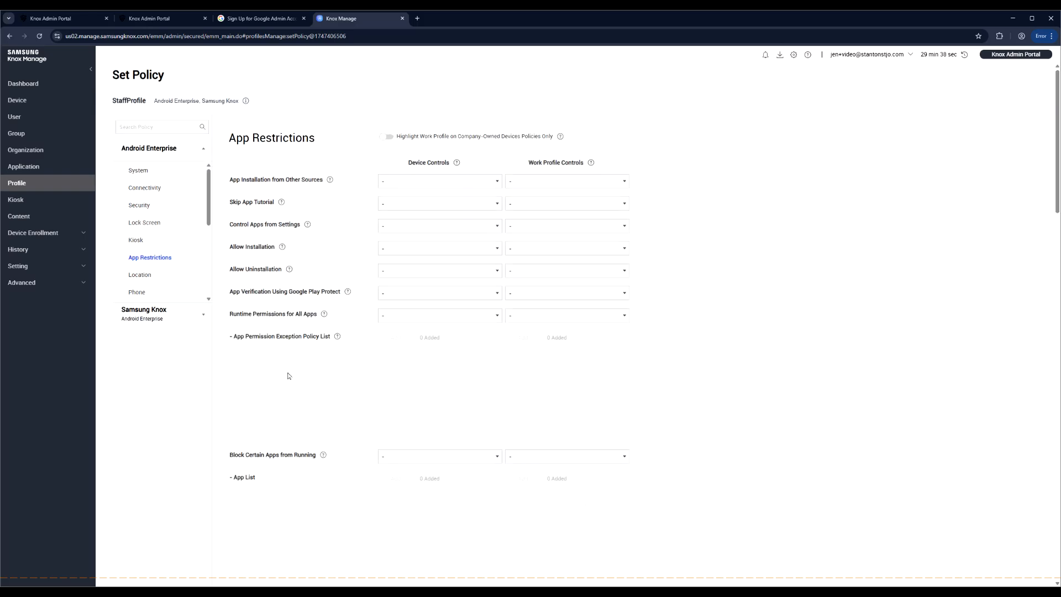
click(142, 276)
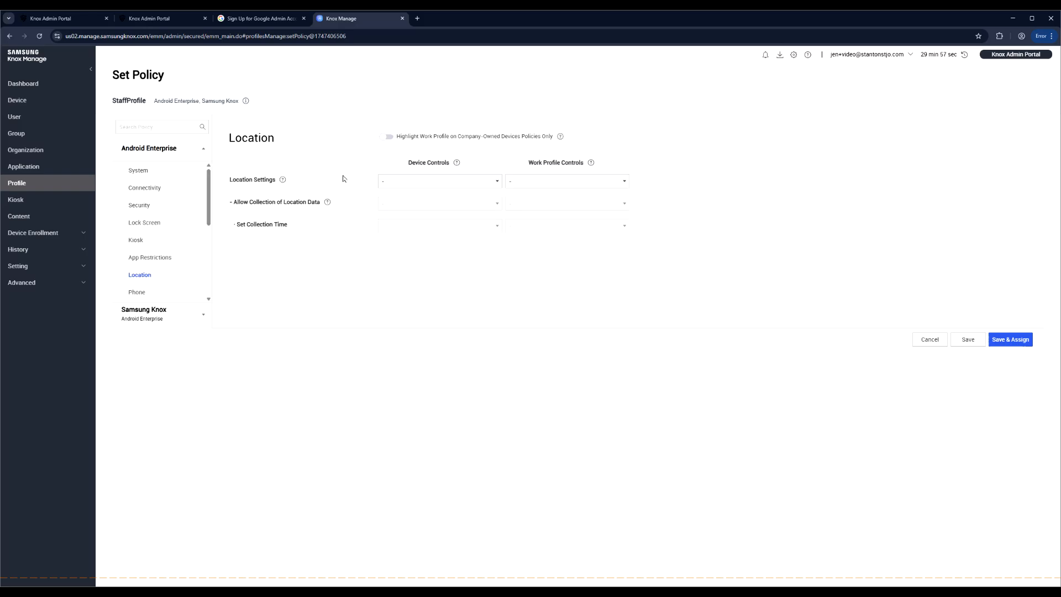
- Force location on with automatic collection every 30 minutes, then save and assign the profile
click(403, 181)
click(436, 253)
click(412, 203)
click(418, 236)
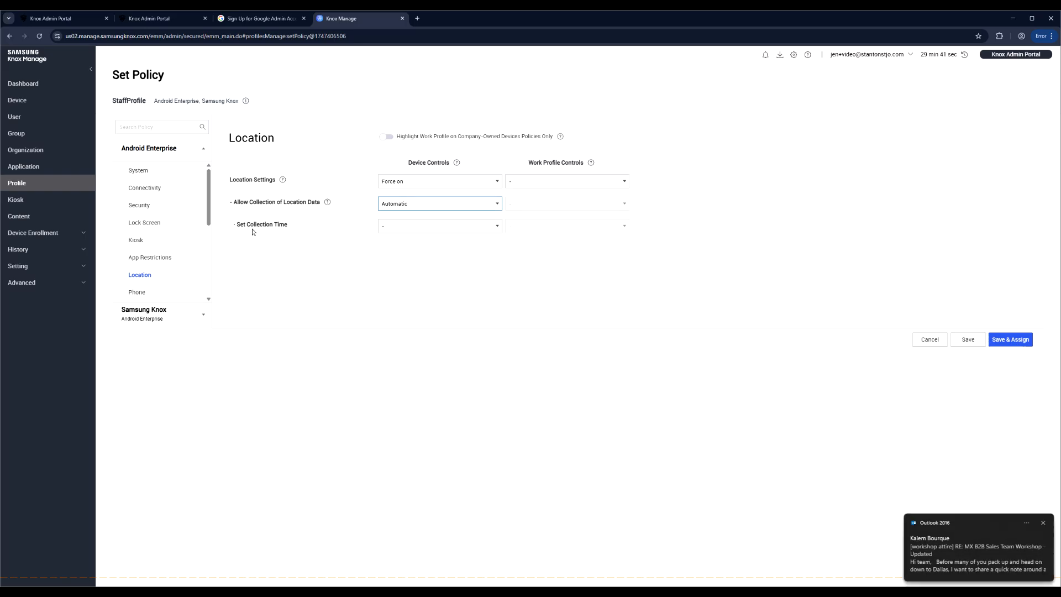
click(398, 227)
click(409, 261)
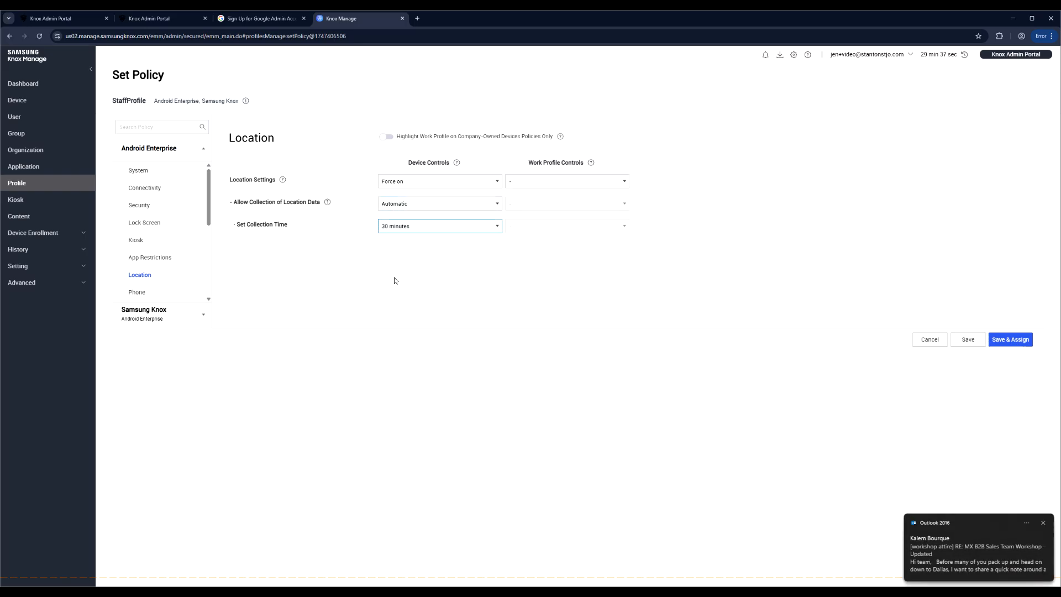
click(1010, 341)
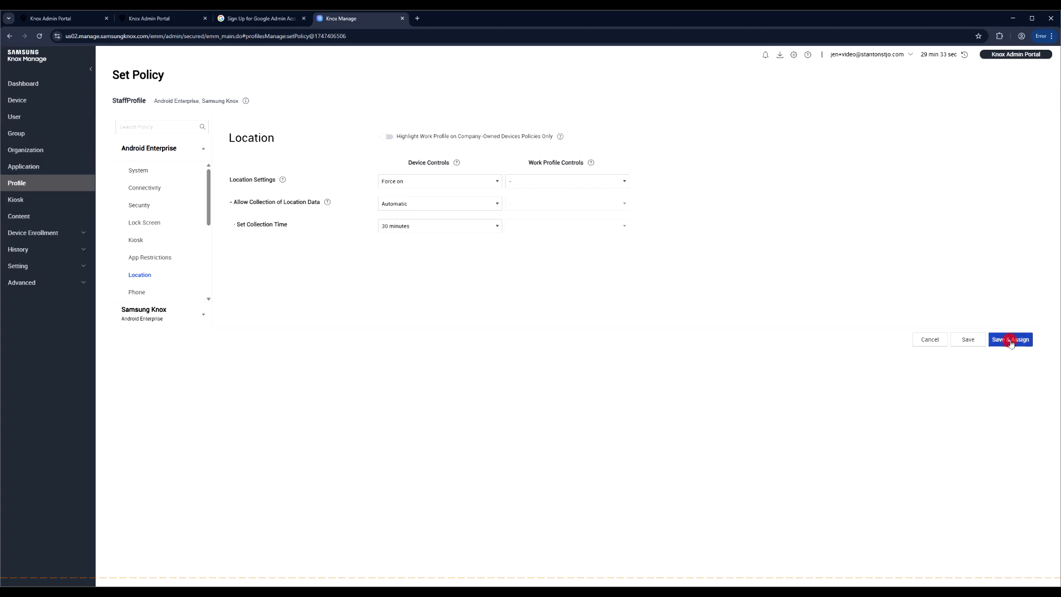
click(579, 347)
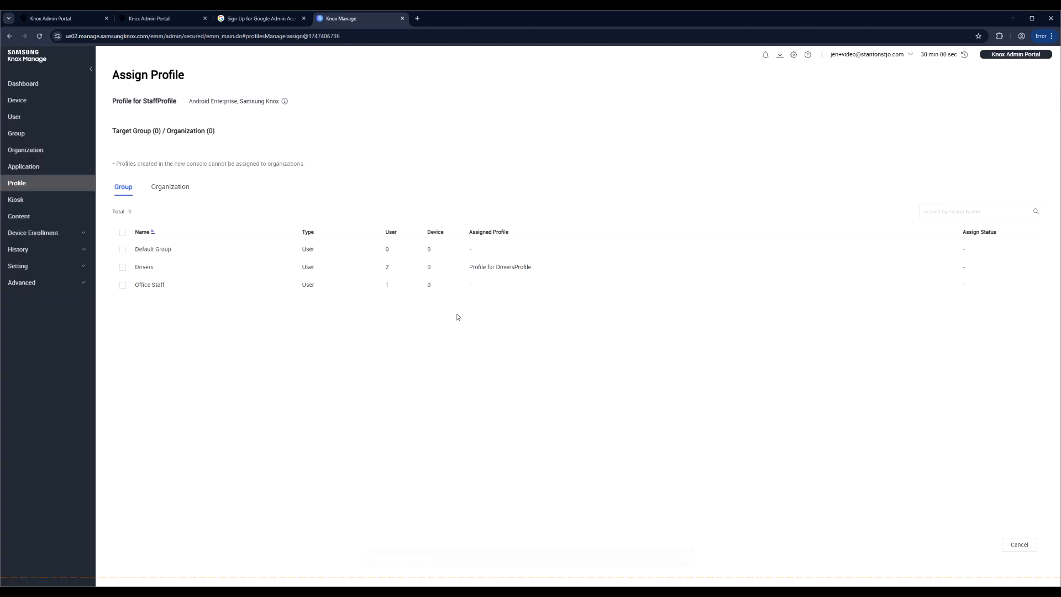
- Assign StaffProfile to the Office Staff group and confirm
click(123, 286)
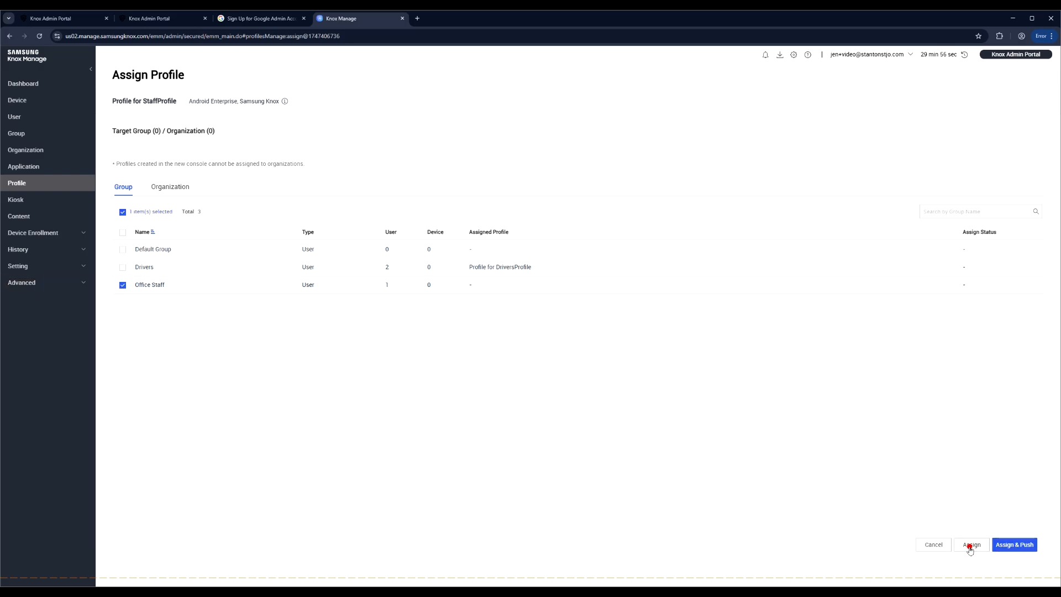
click(972, 547)
click(617, 404)
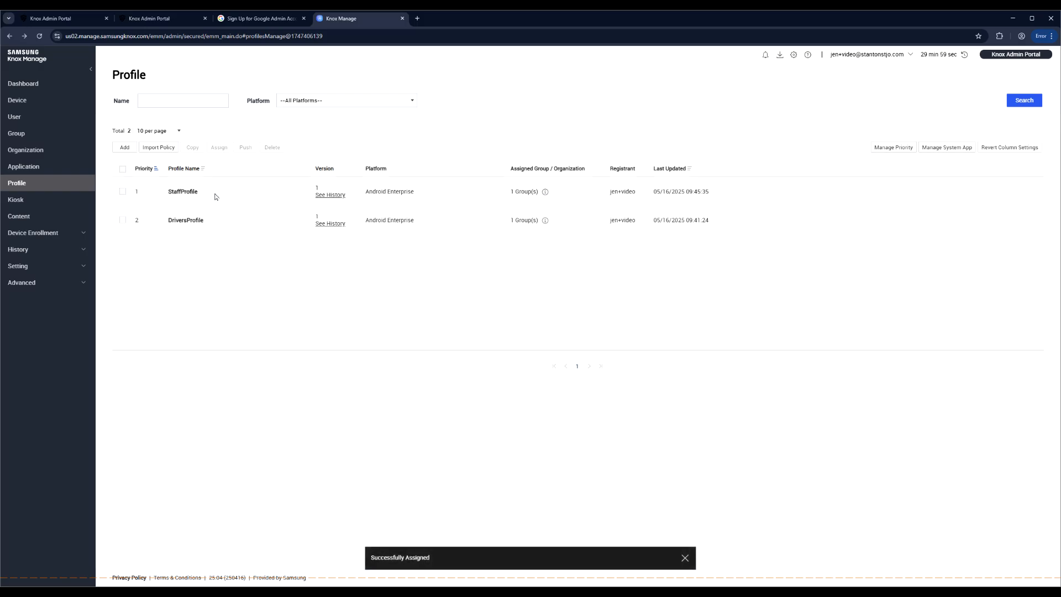
- Open DriversProfile's policies for editing at the Location section
click(183, 221)
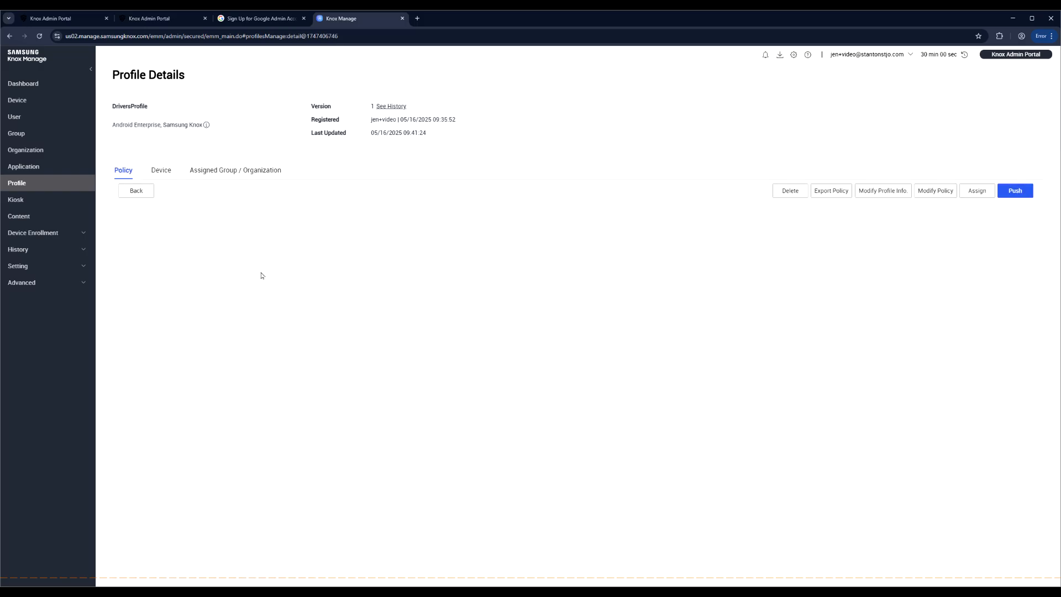
scroll(724, 407, down, 1)
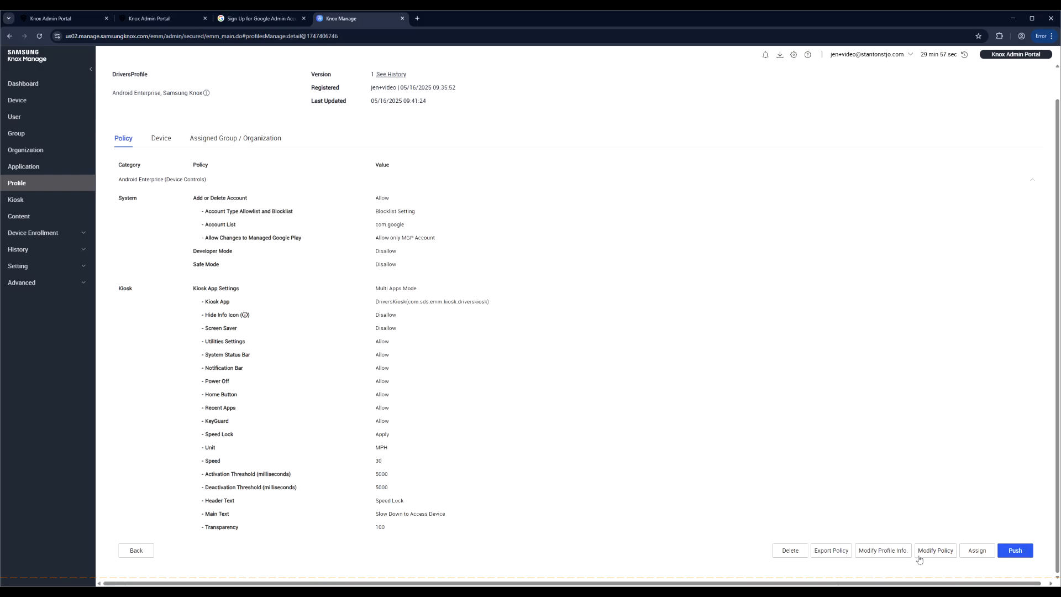
click(936, 550)
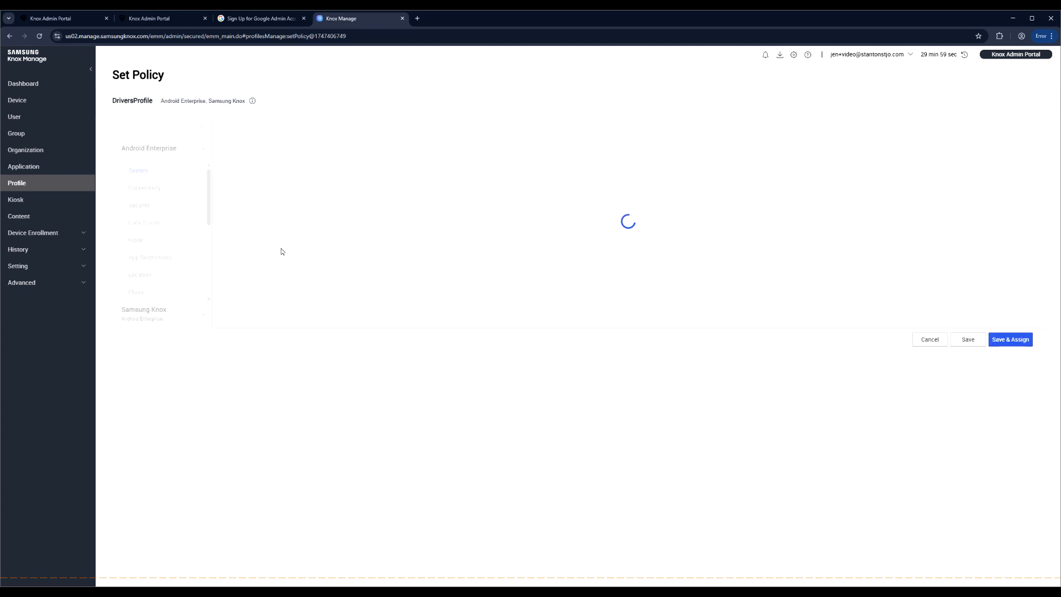
click(134, 279)
- Force location on with automatic 30-minute collection, save as version 2, and return to profiles
click(408, 180)
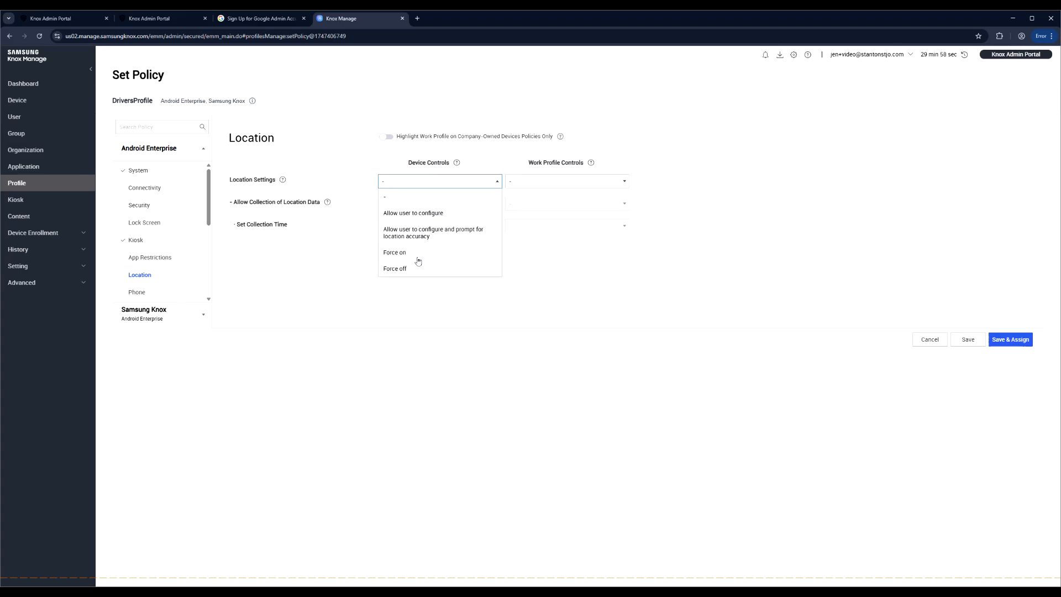
click(408, 252)
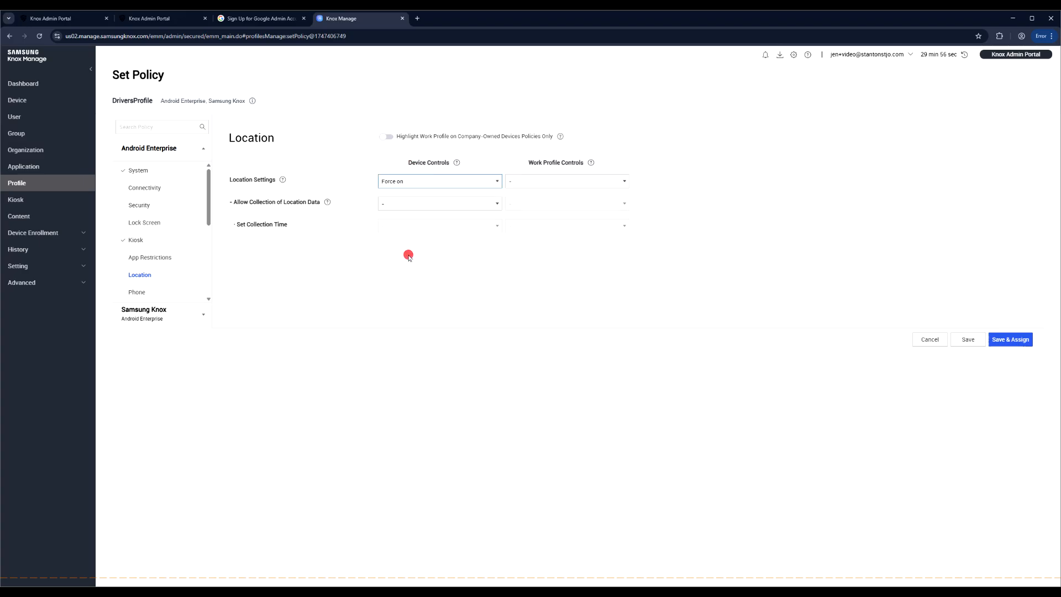
click(408, 203)
click(414, 236)
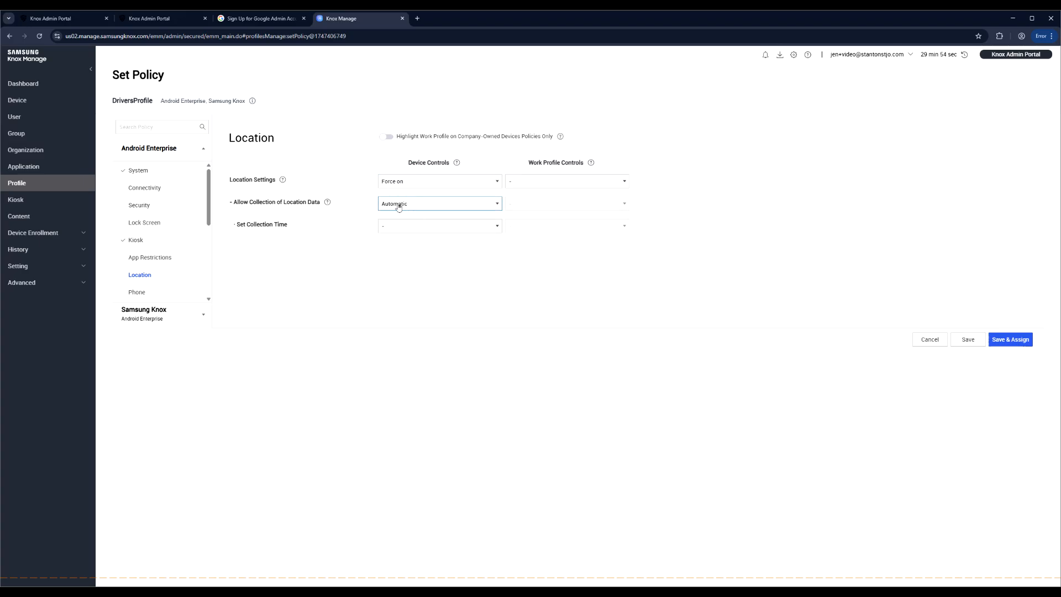
click(391, 225)
click(417, 257)
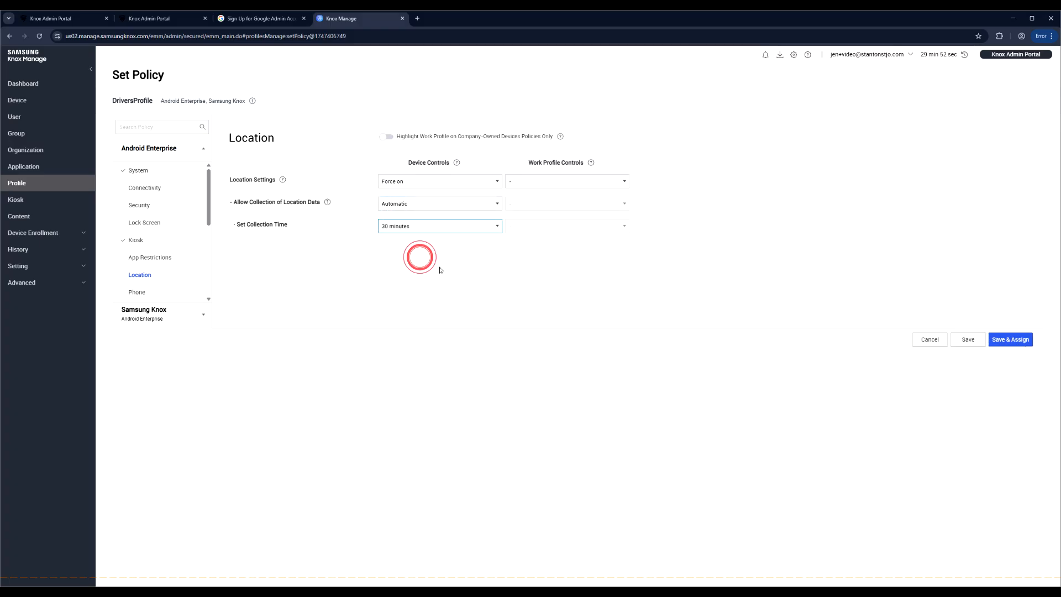
click(968, 341)
click(578, 344)
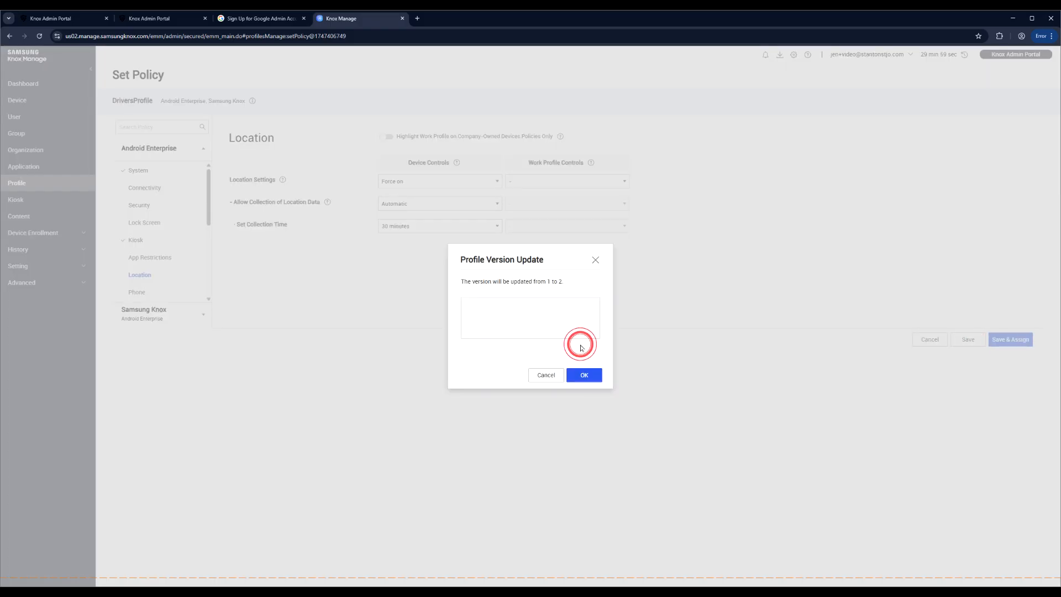
click(581, 377)
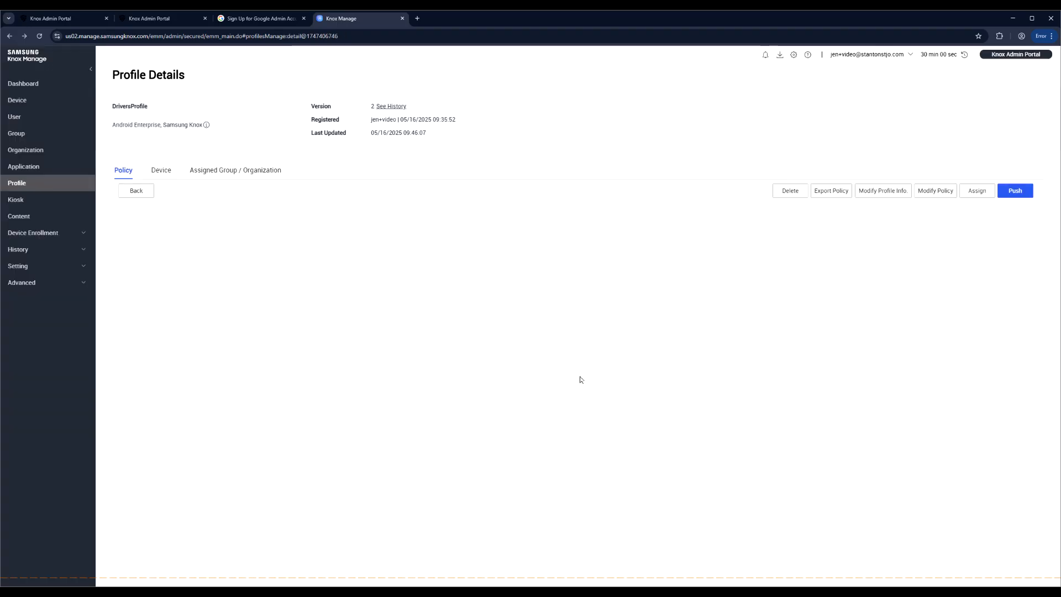
scroll(580, 379, down, 2)
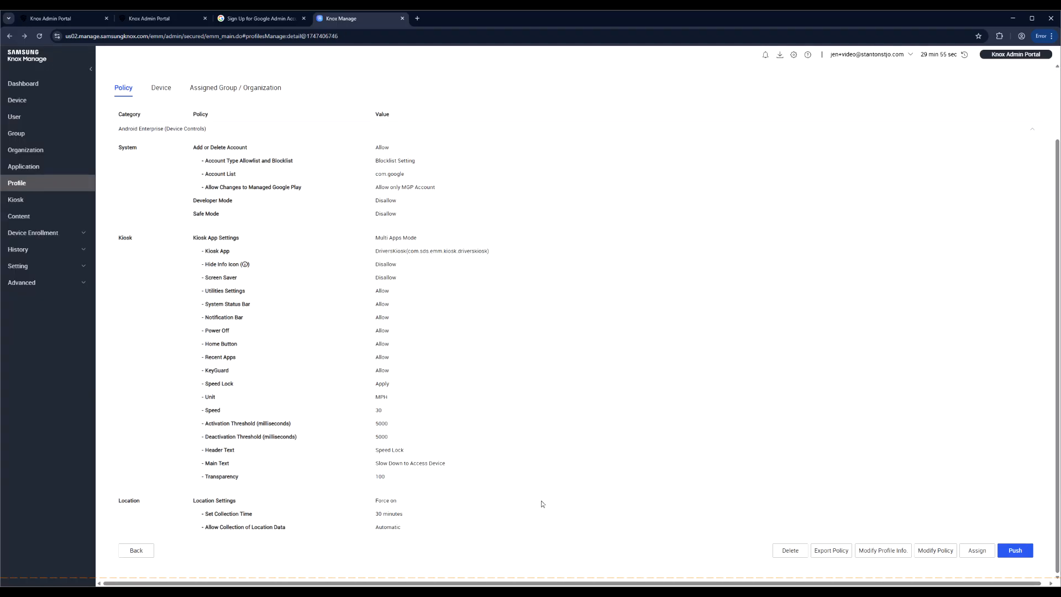
scroll(542, 504, up, 2)
click(21, 183)
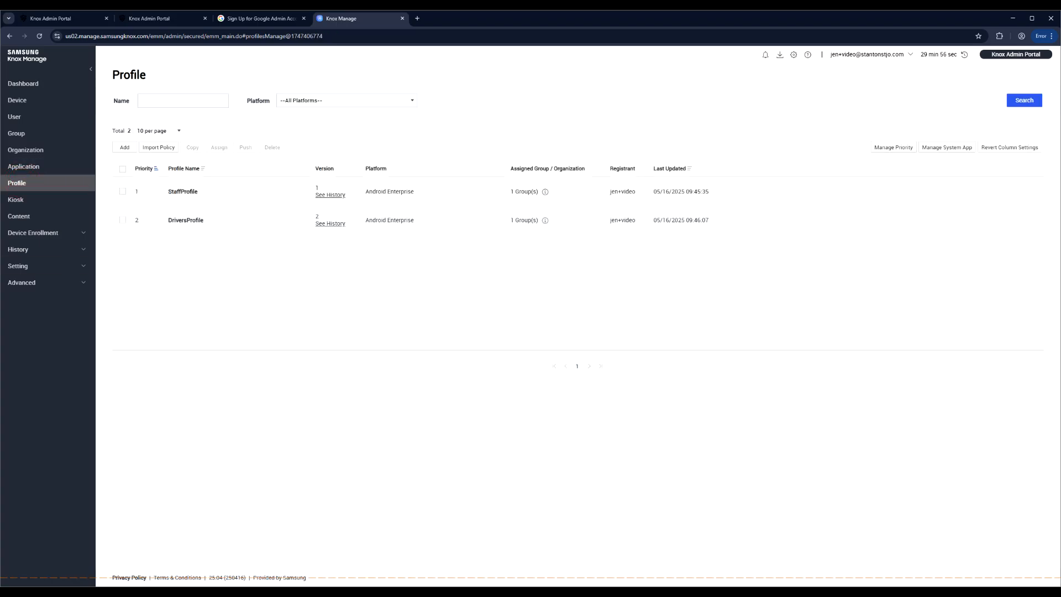
click(545, 191)
click(546, 219)
click(543, 264)
click(545, 220)
click(571, 278)
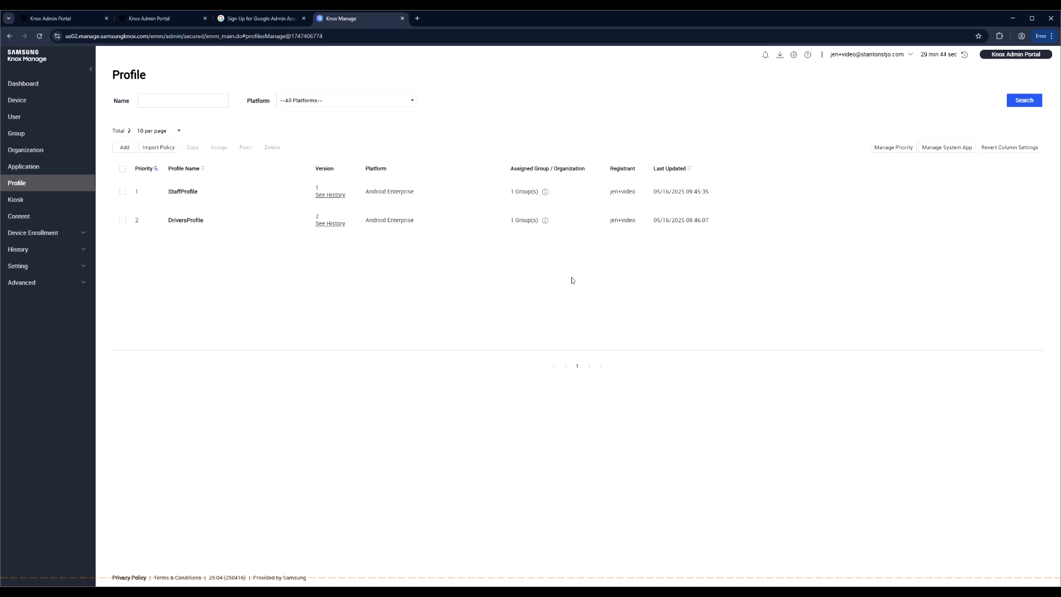